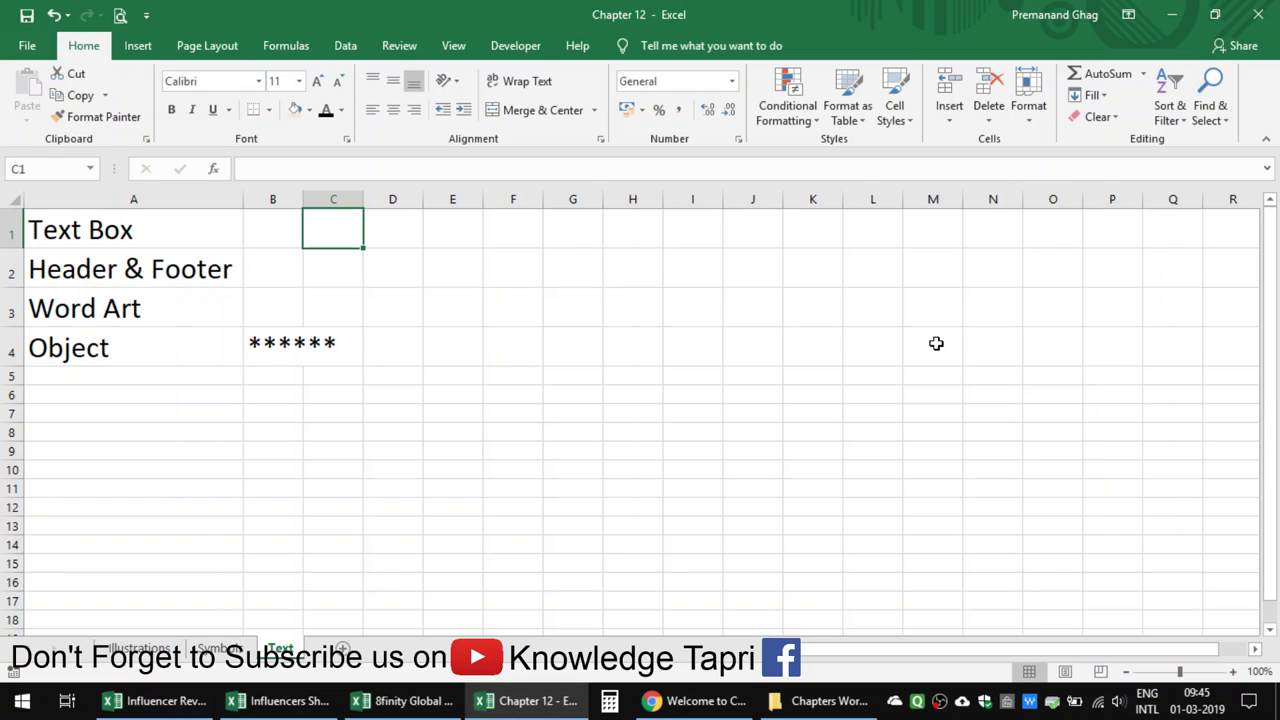
# Show the Insert ribbon's Text choices, after briefly checking Page Layout
pyautogui.click(138, 45)
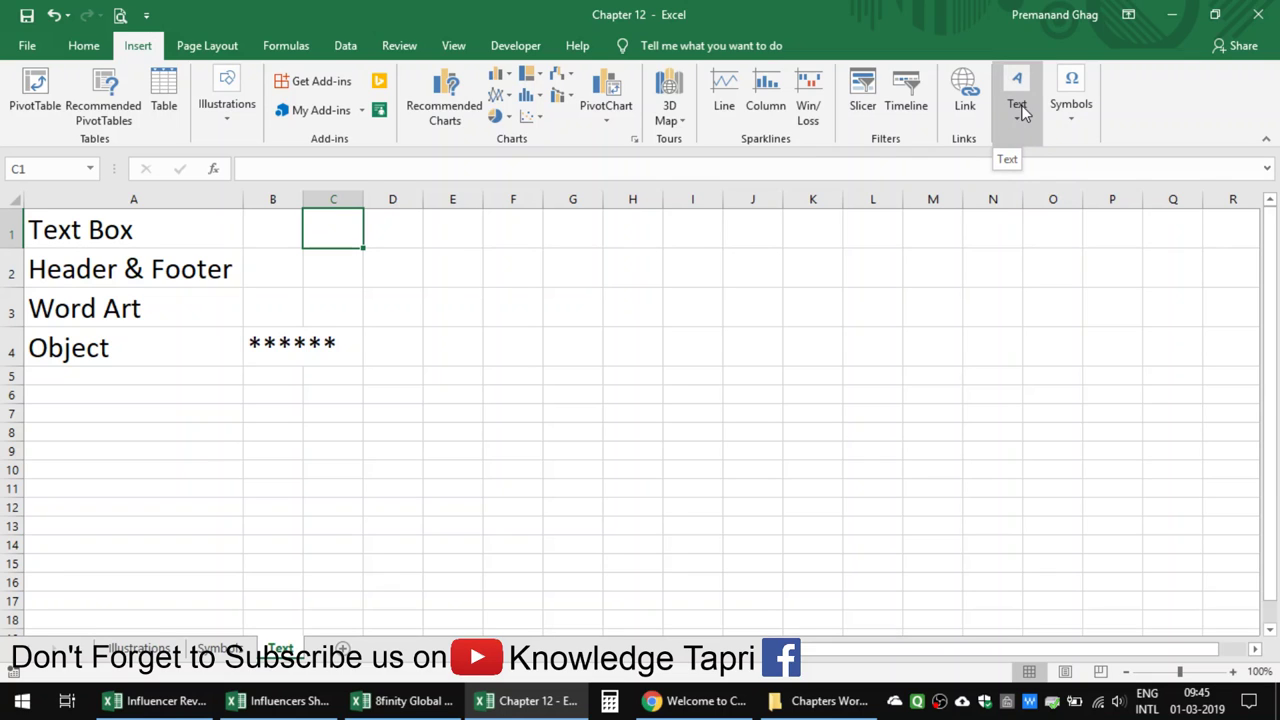
pyautogui.click(205, 50)
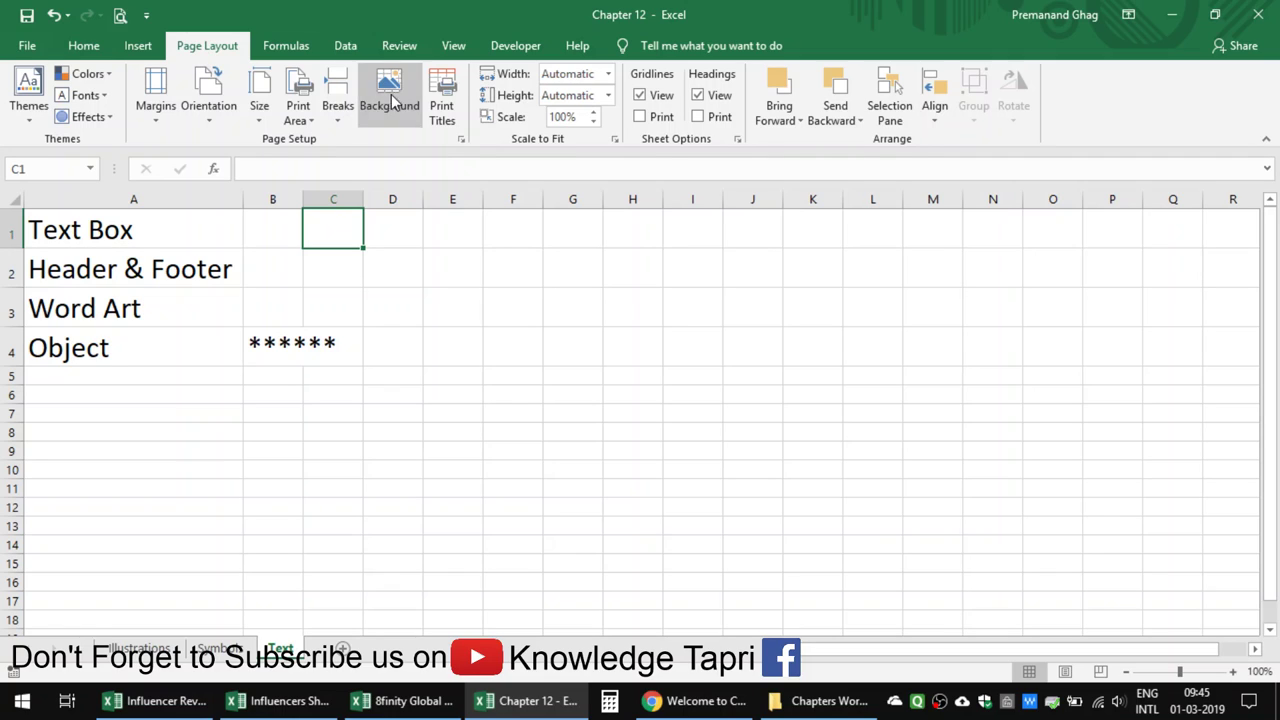
pyautogui.click(135, 48)
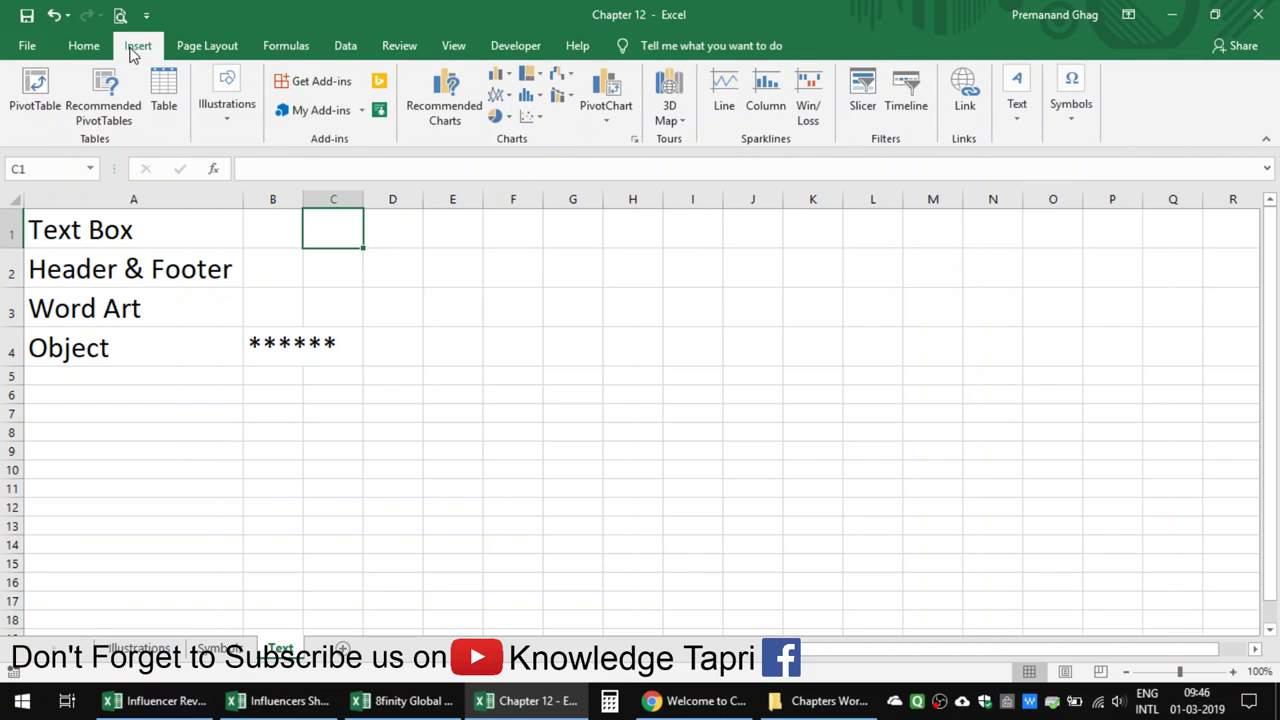
pyautogui.click(1013, 124)
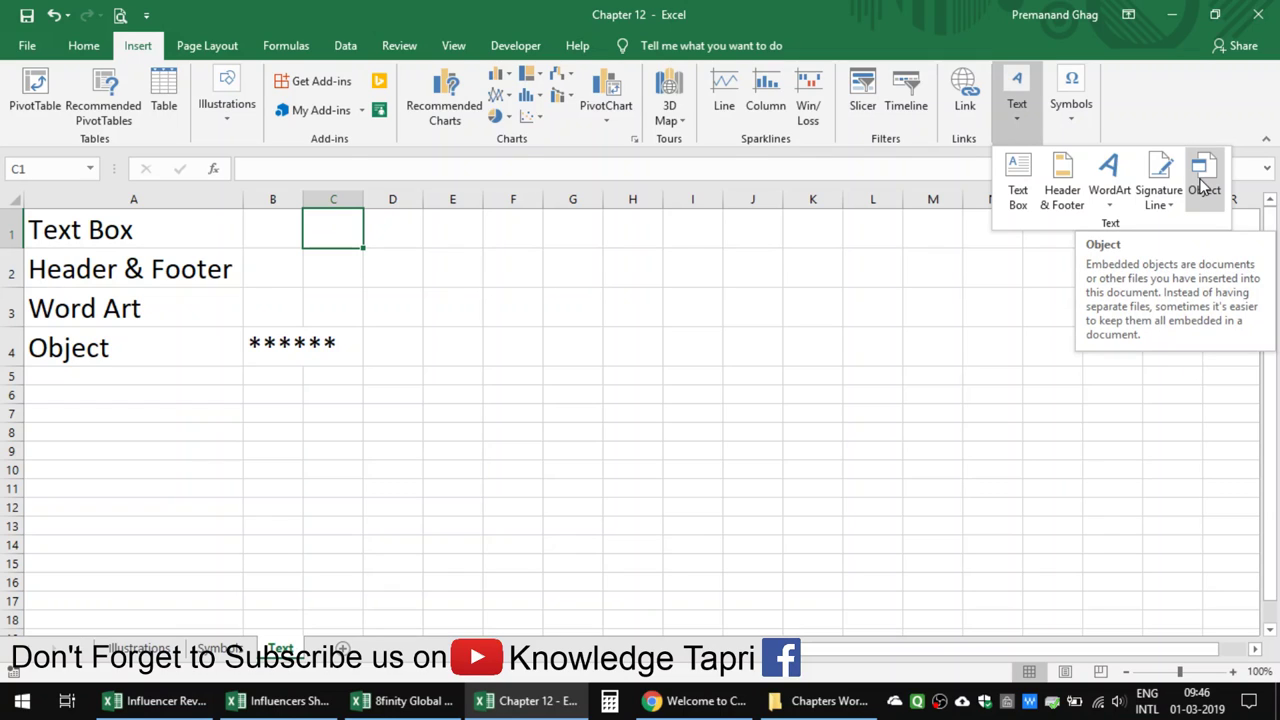
# Close the Text list, select cell A1, and start the Text Box tool
pyautogui.click(426, 242)
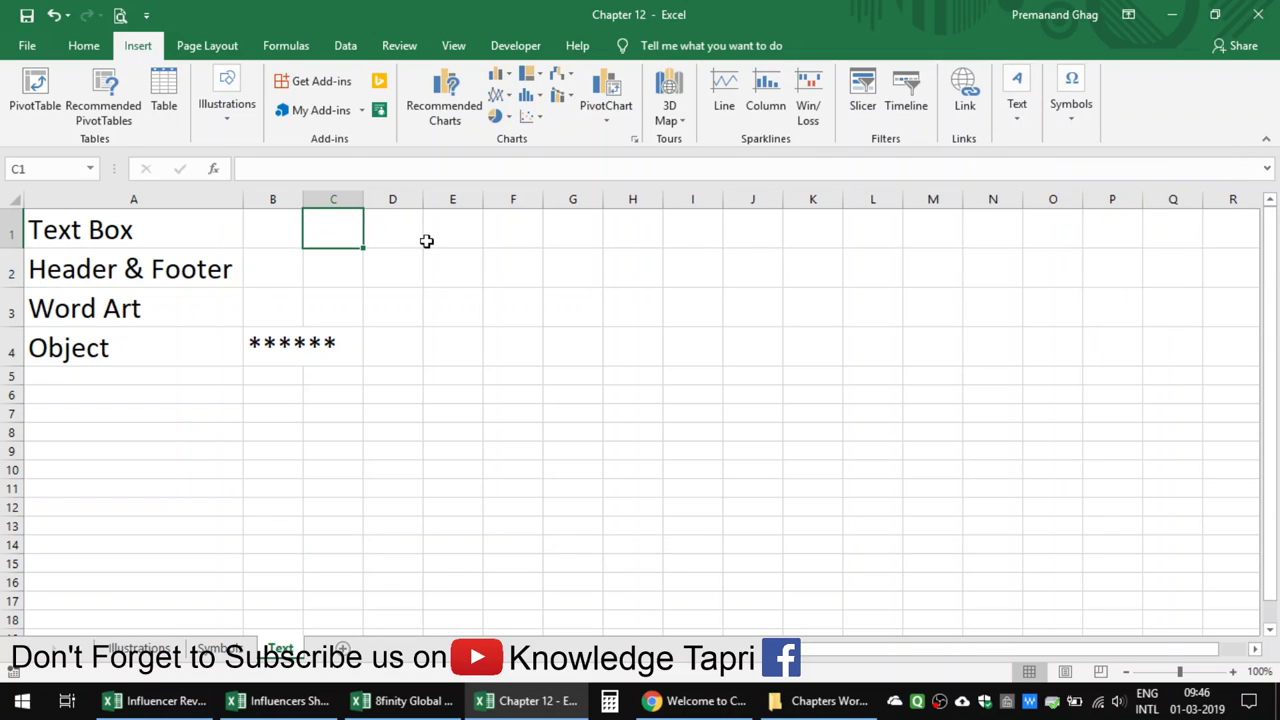
pyautogui.click(149, 237)
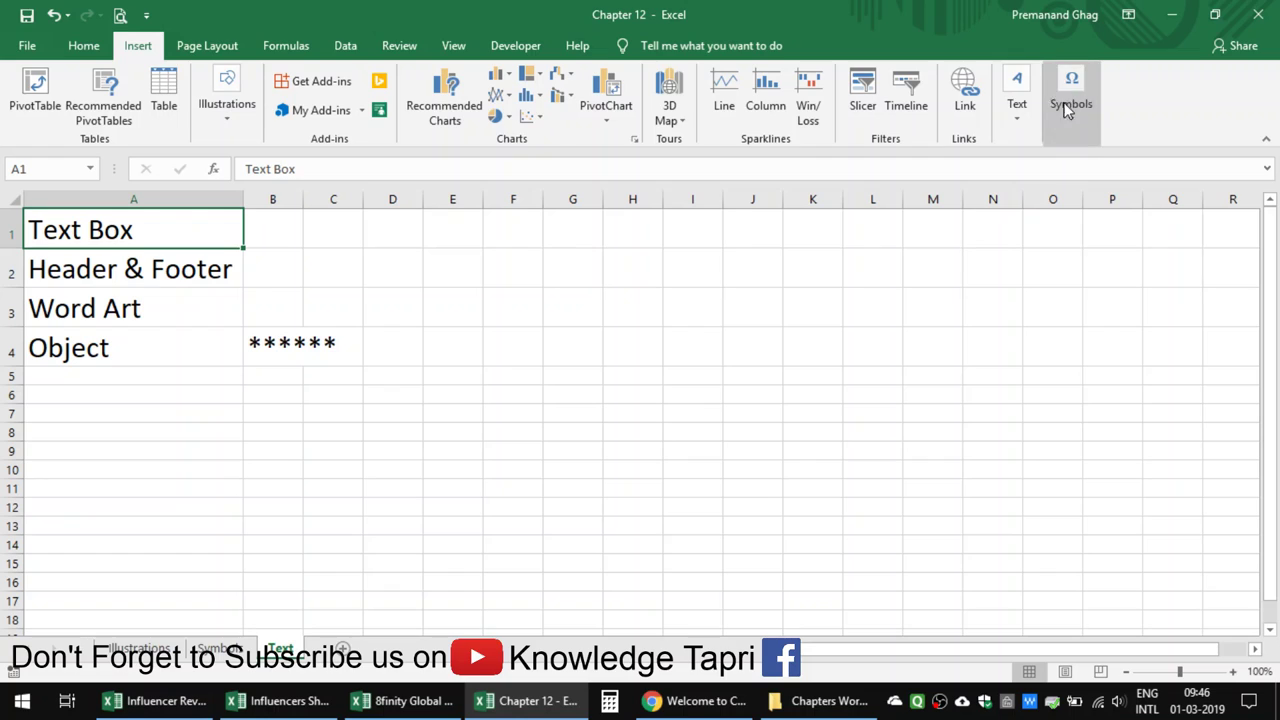
pyautogui.click(1030, 121)
pyautogui.click(1017, 192)
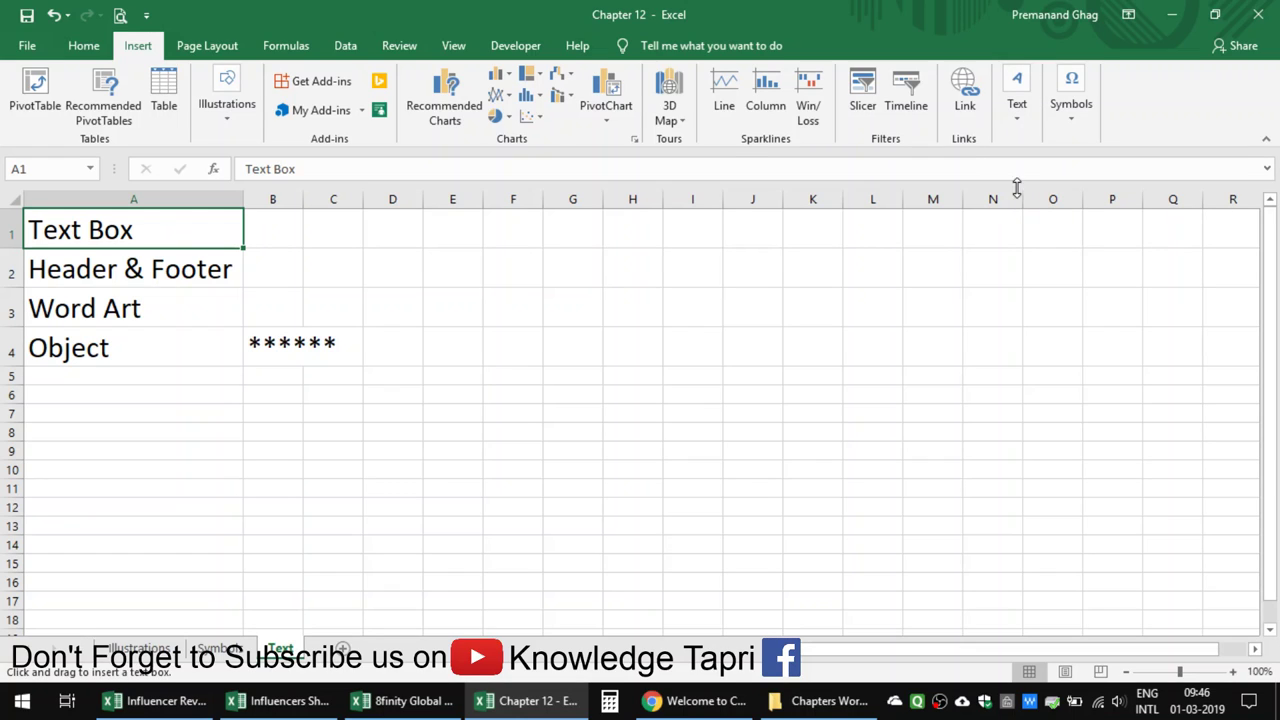
# Draw a text box near E2 reading 'I Am Knowledge Tapri' and move it toward H3
pyautogui.click(437, 270)
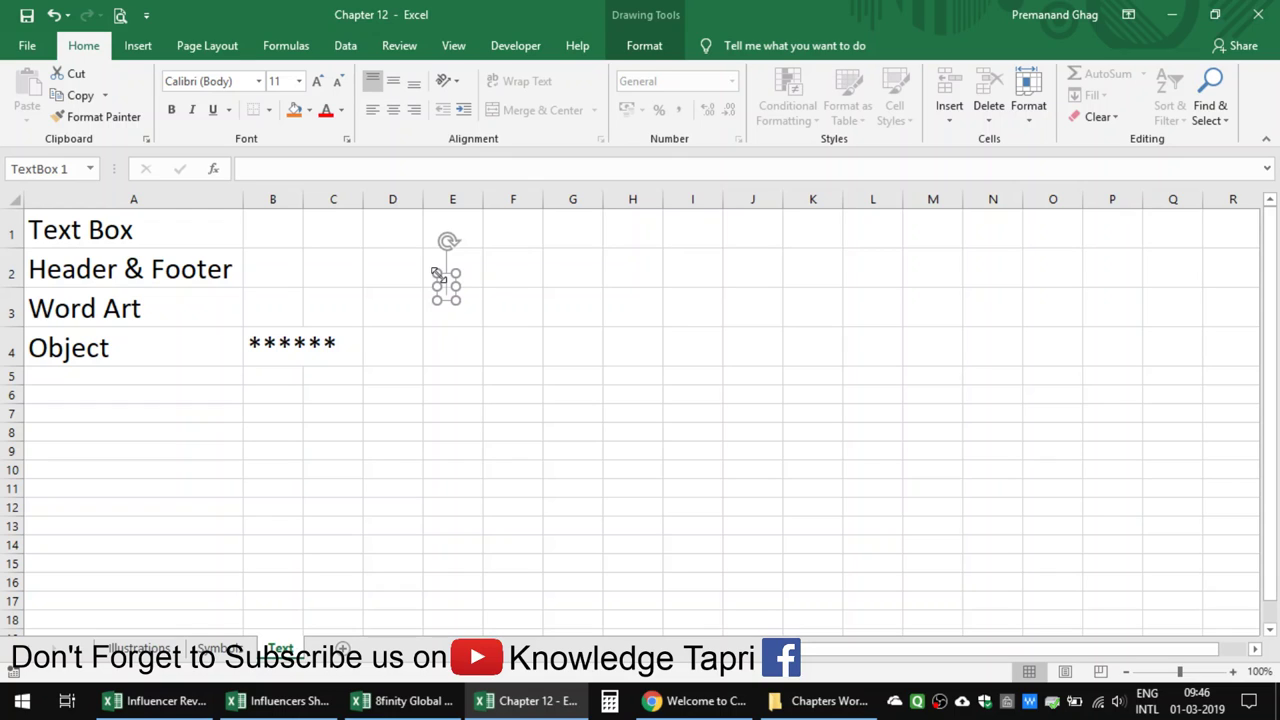
pyautogui.write('I Am')
pyautogui.write(' Kno')
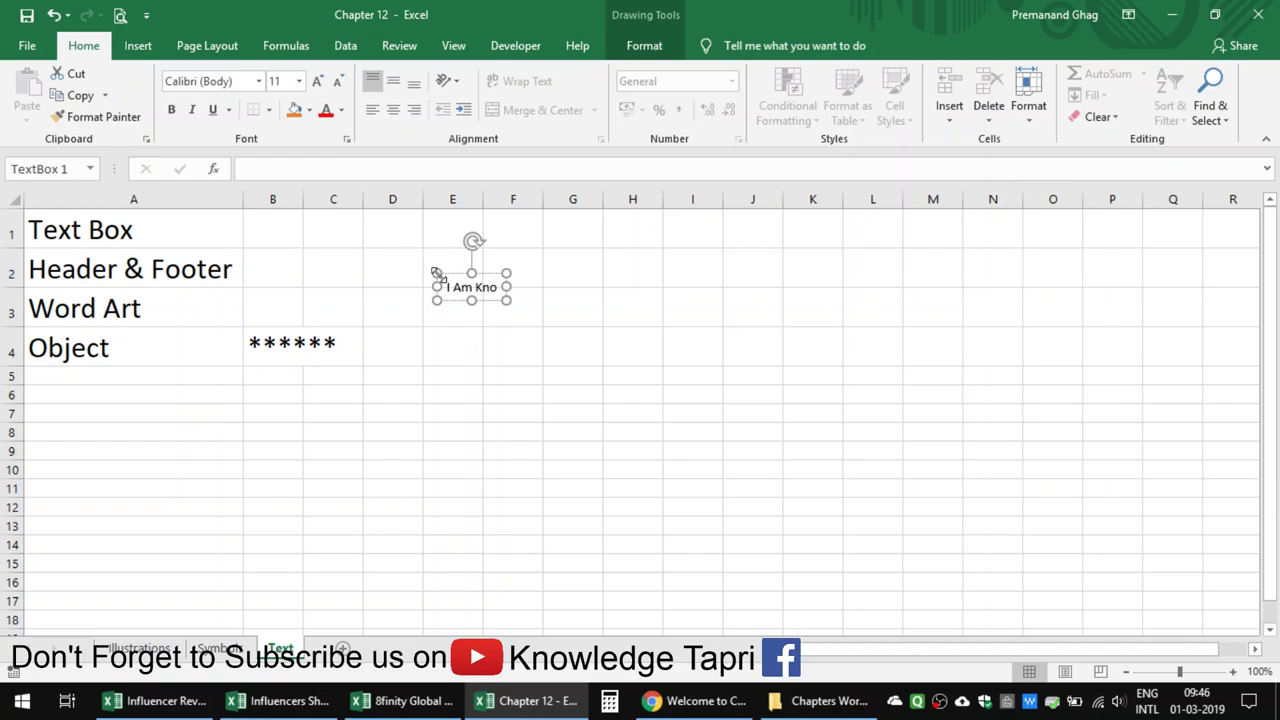
pyautogui.write('wledge')
pyautogui.press('BackSpace')
pyautogui.press('BackSpace')
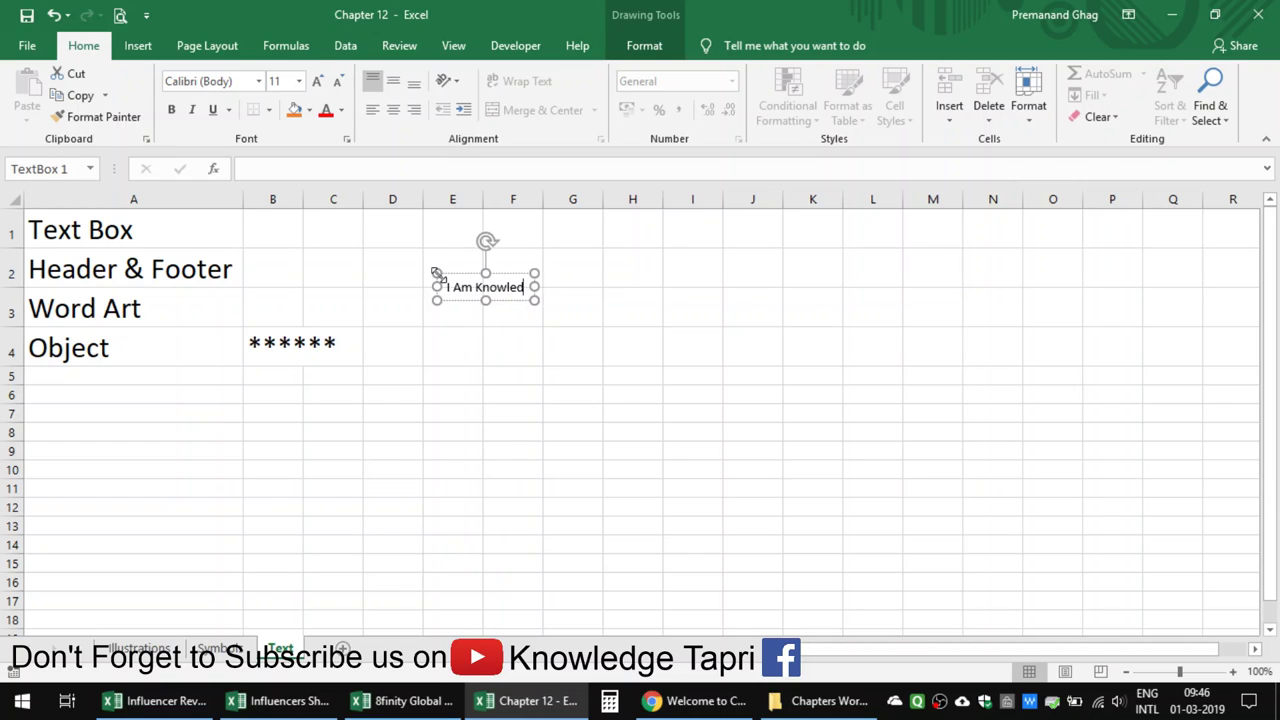
pyautogui.press('BackSpace')
pyautogui.write('dge')
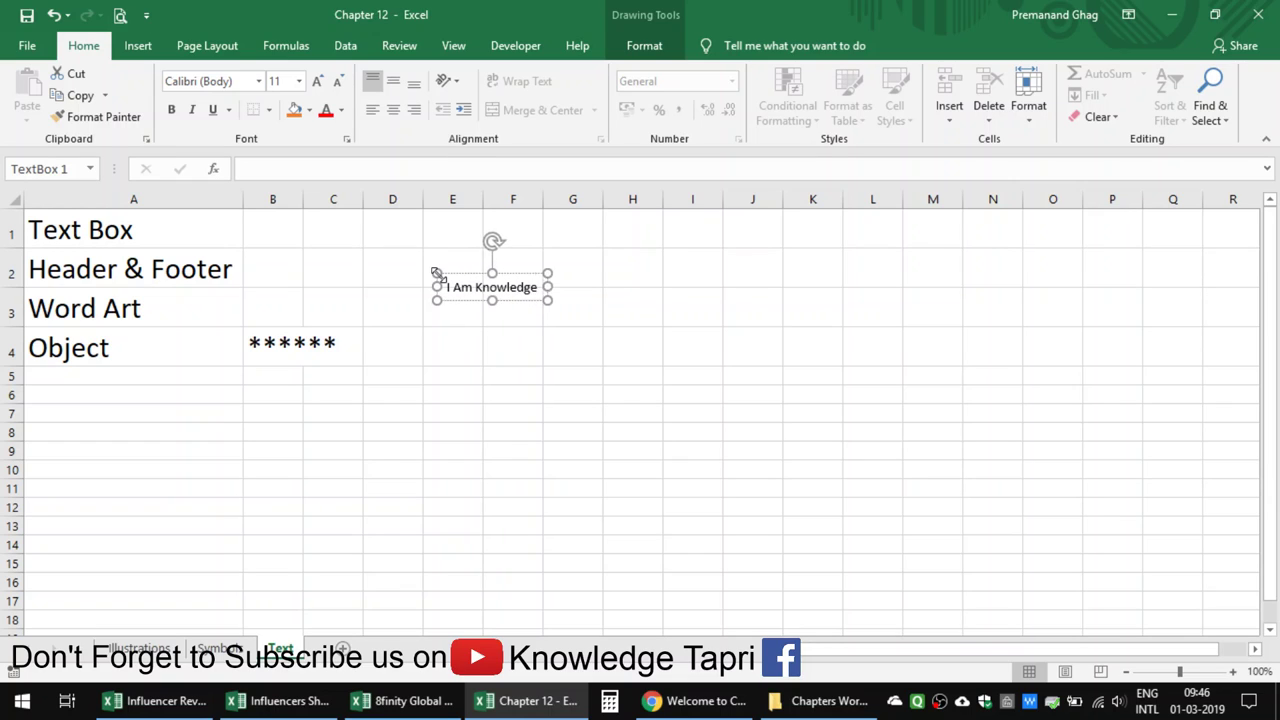
pyautogui.write(' Tap')
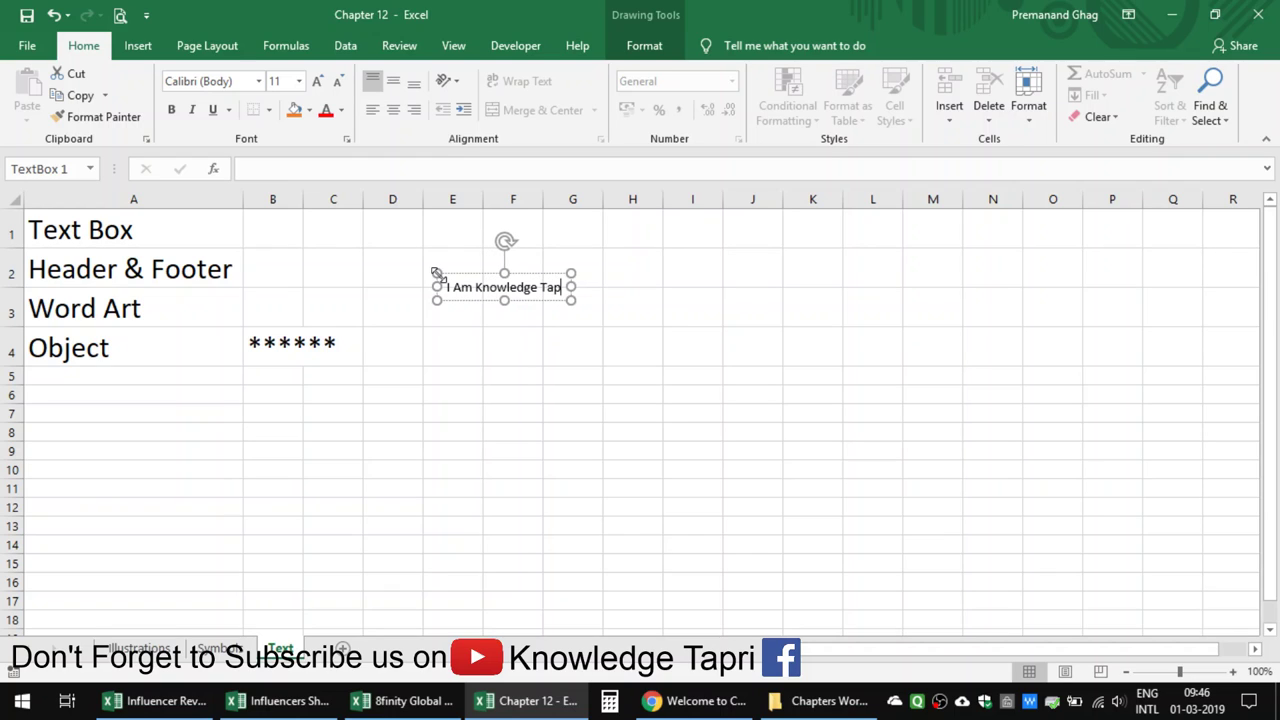
pyautogui.write('ri')
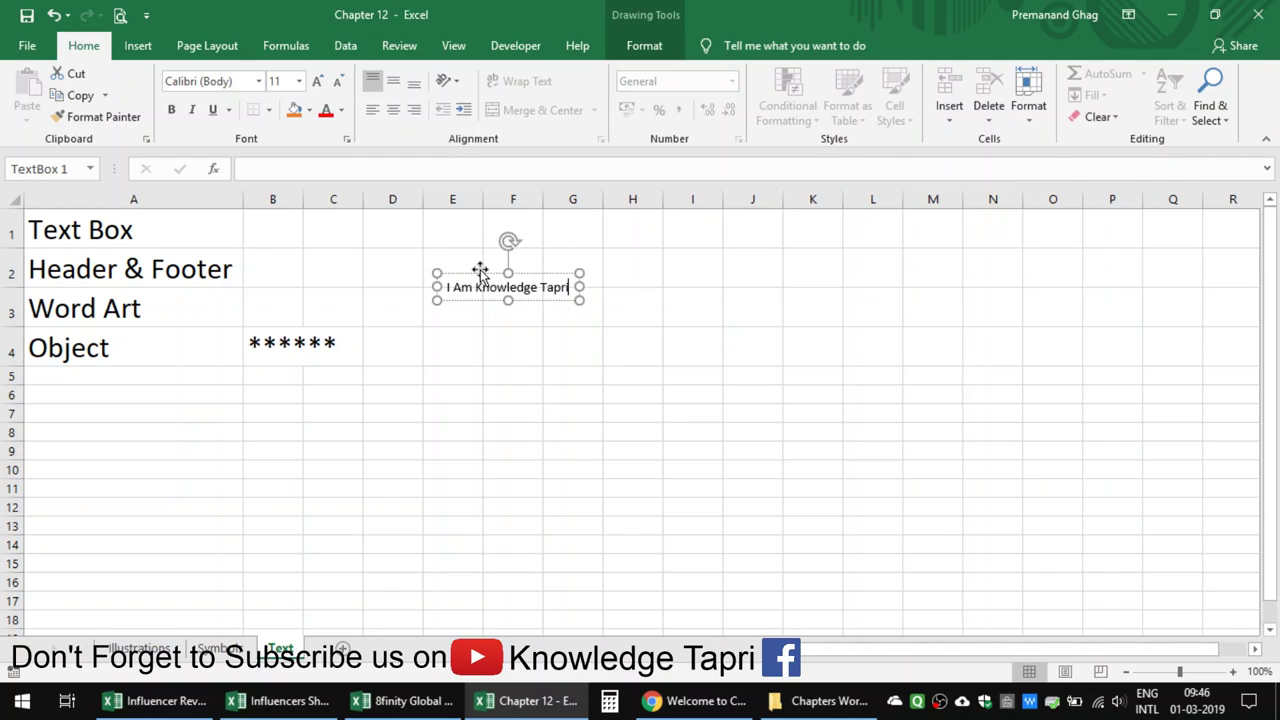
pyautogui.moveTo(480, 272)
pyautogui.mouseDown()
pyautogui.moveTo(574, 311)
pyautogui.moveTo(575, 292)
pyautogui.mouseUp()
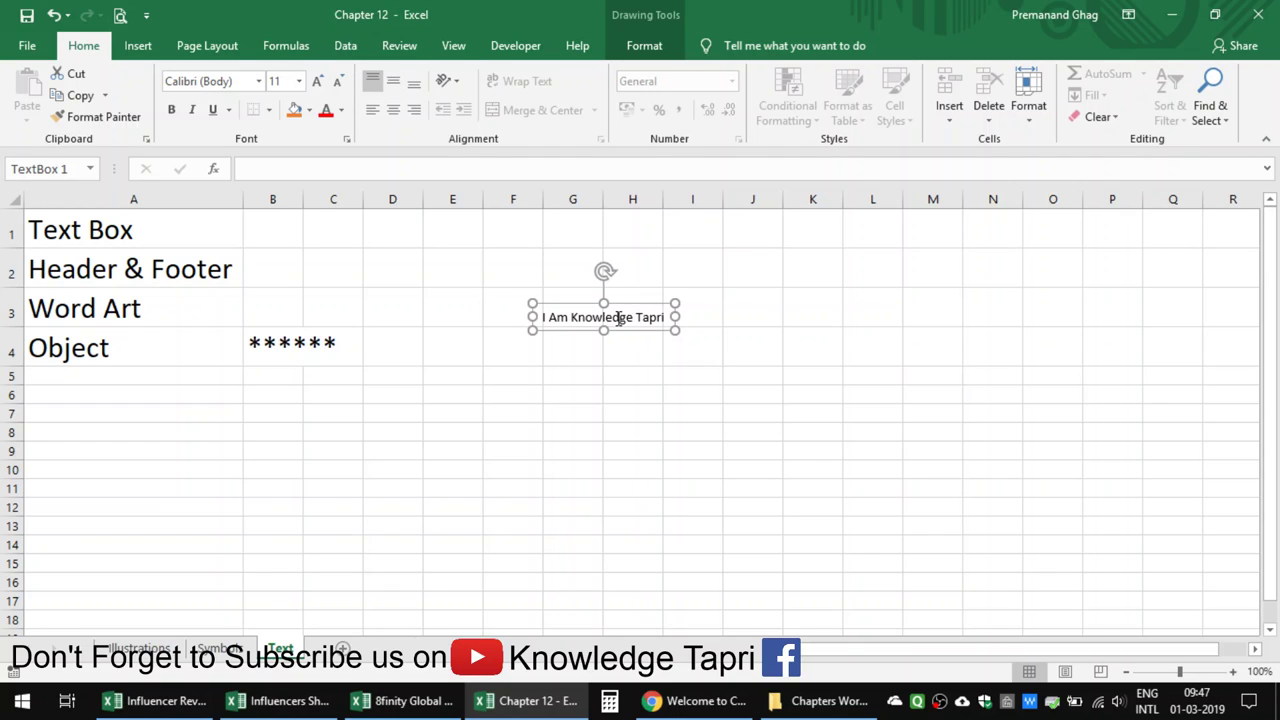
# Give the text box a light-orange theme style from the Shape Styles gallery
pyautogui.click(717, 320)
pyautogui.click(645, 320)
pyautogui.click(632, 304)
pyautogui.click(640, 47)
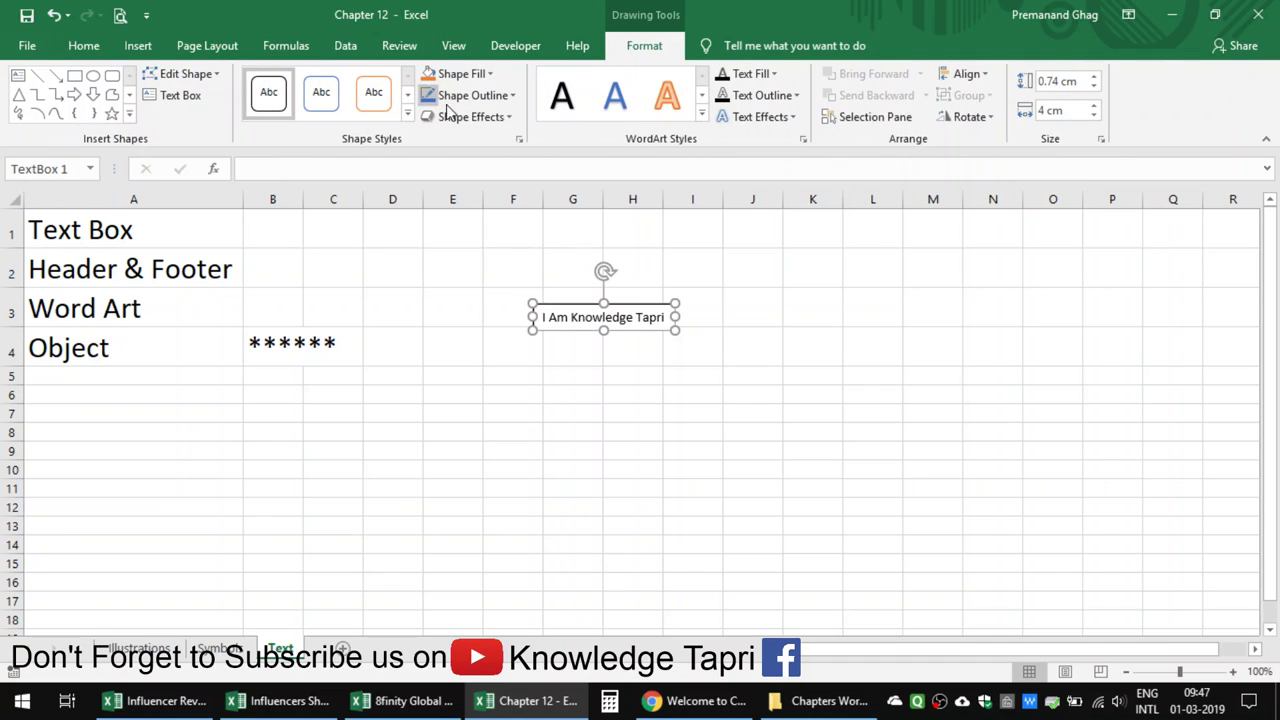
pyautogui.click(407, 117)
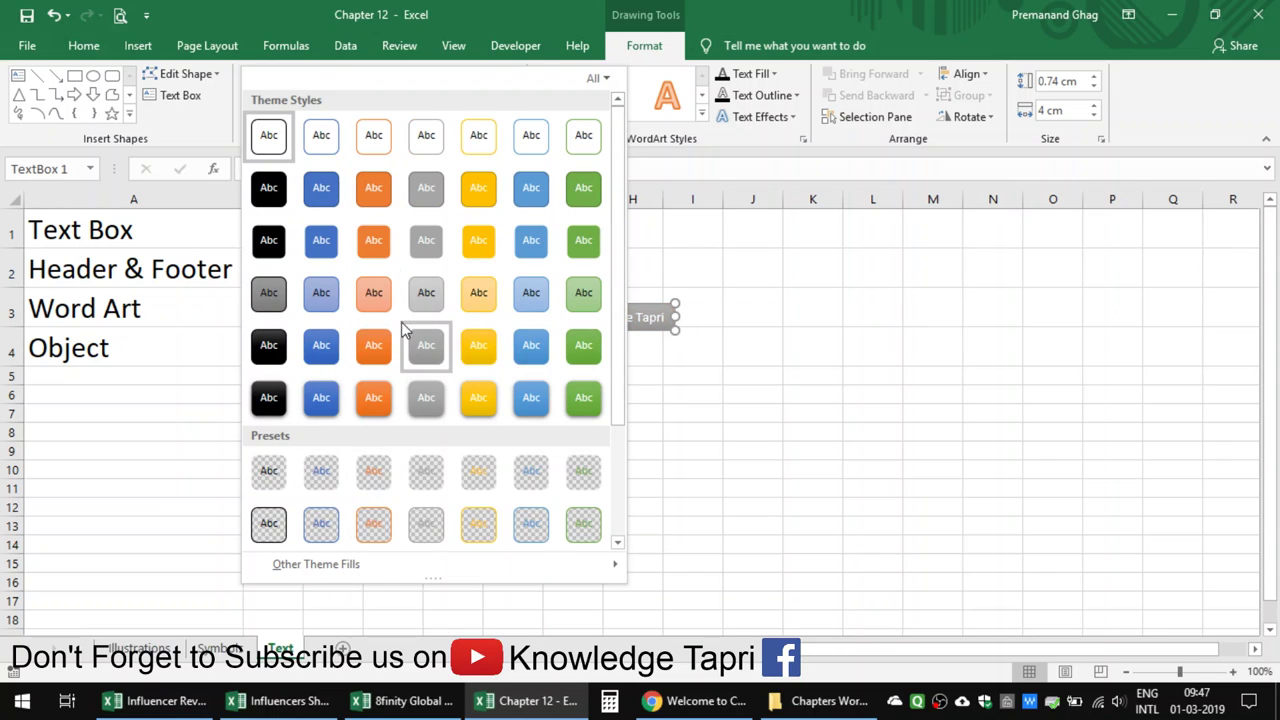
pyautogui.click(373, 293)
pyautogui.click(610, 276)
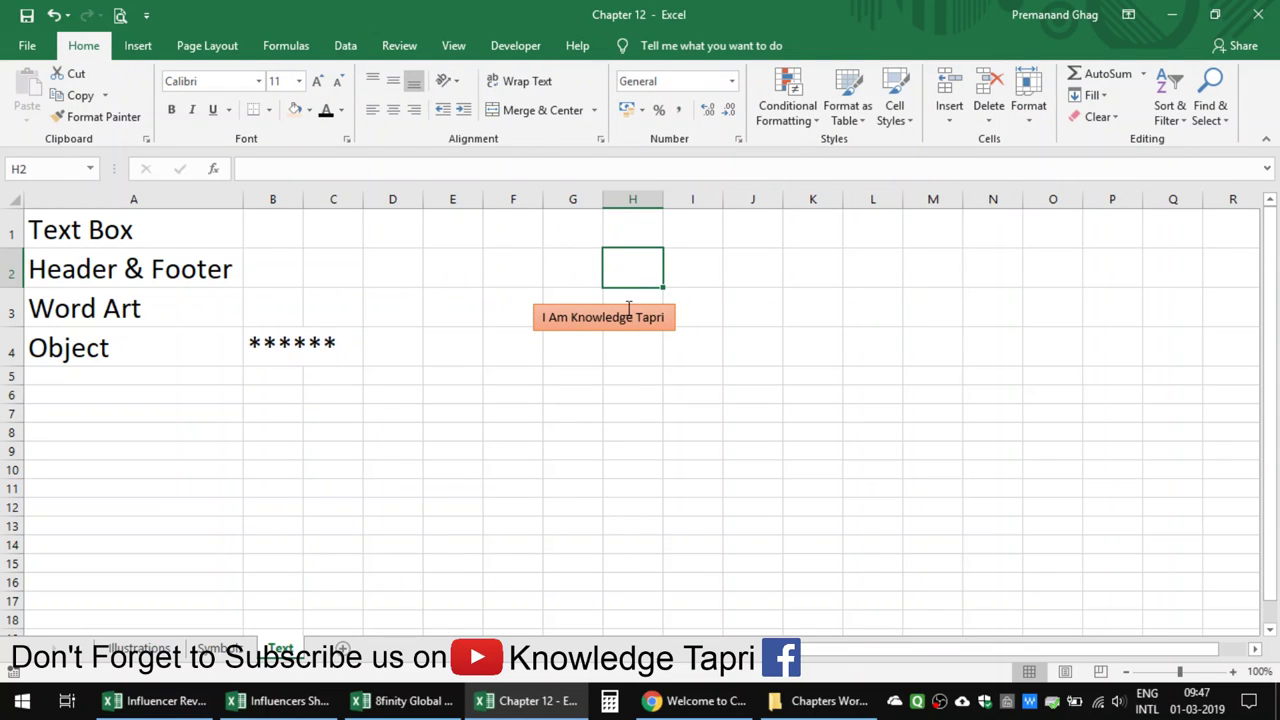
# Change the text box fill from orange to light green using Fill Color
pyautogui.click(629, 304)
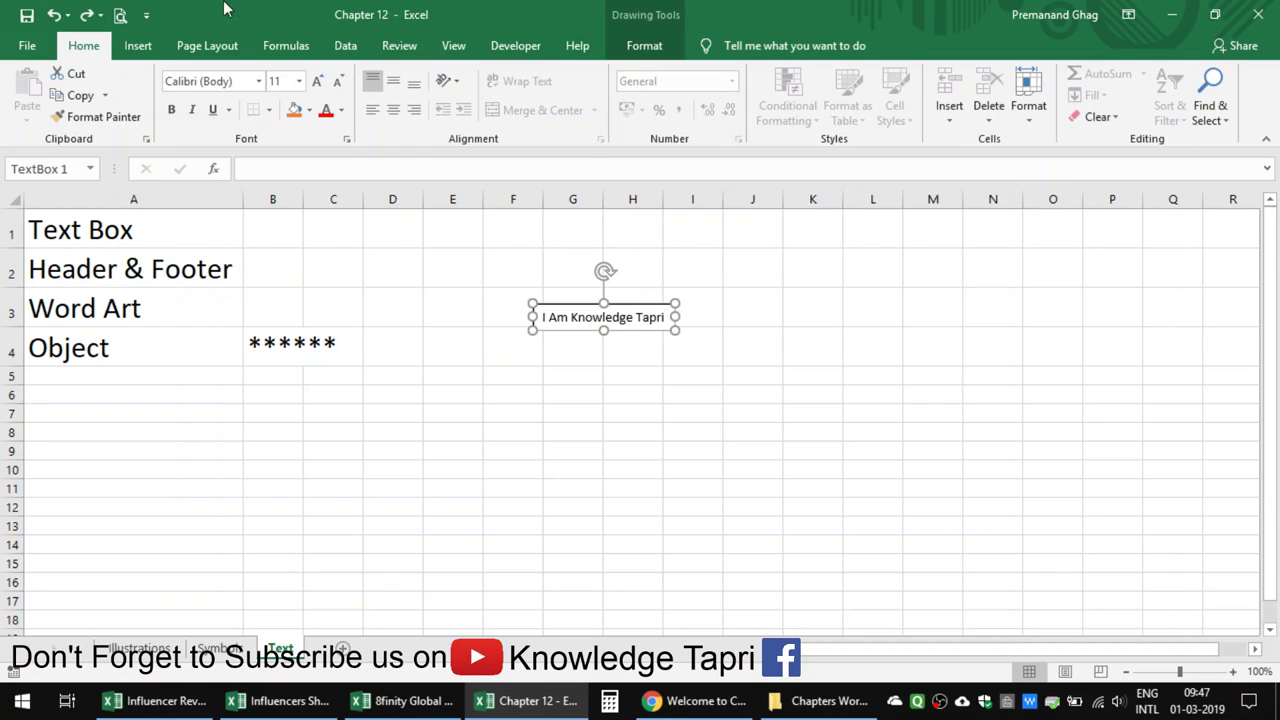
pyautogui.click(295, 111)
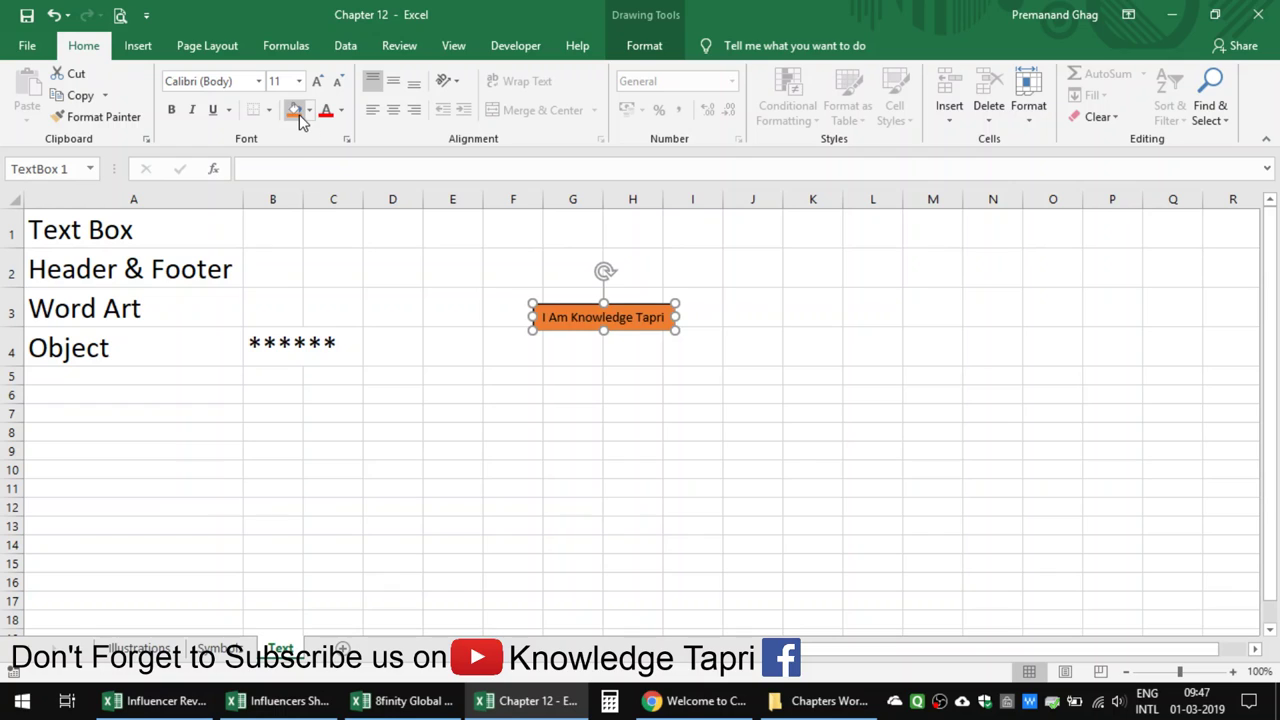
pyautogui.click(309, 111)
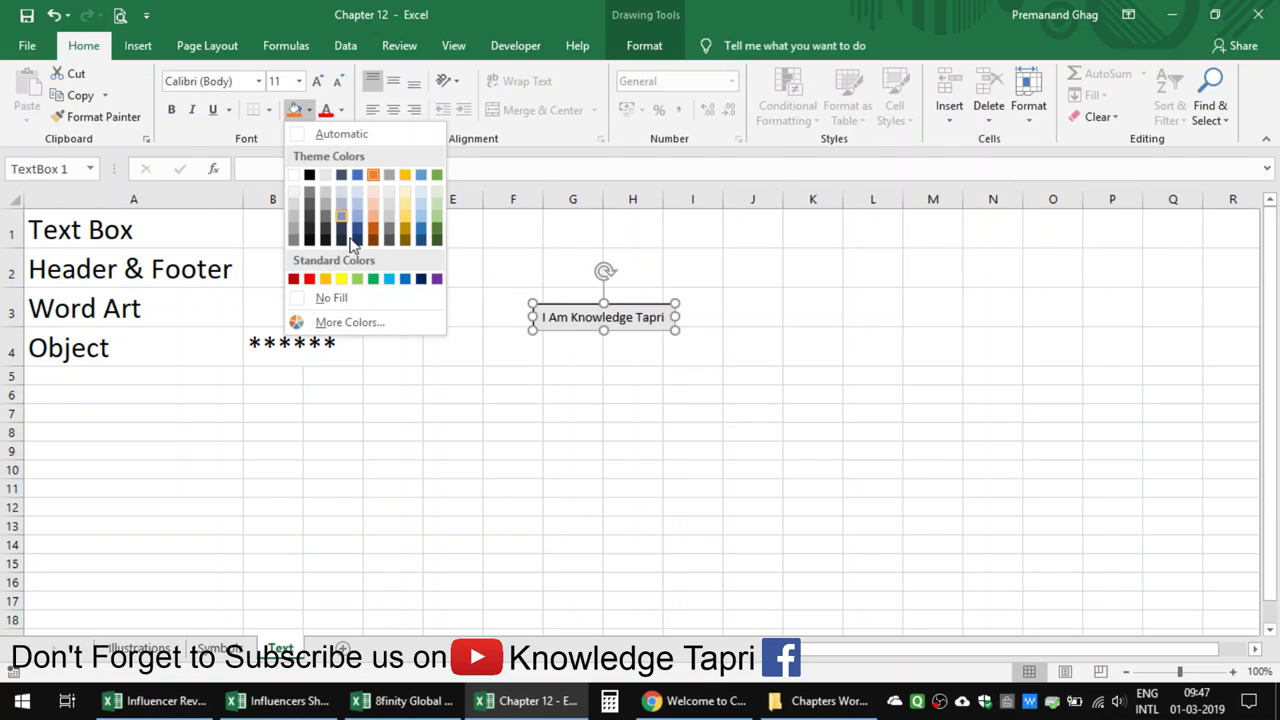
pyautogui.click(357, 278)
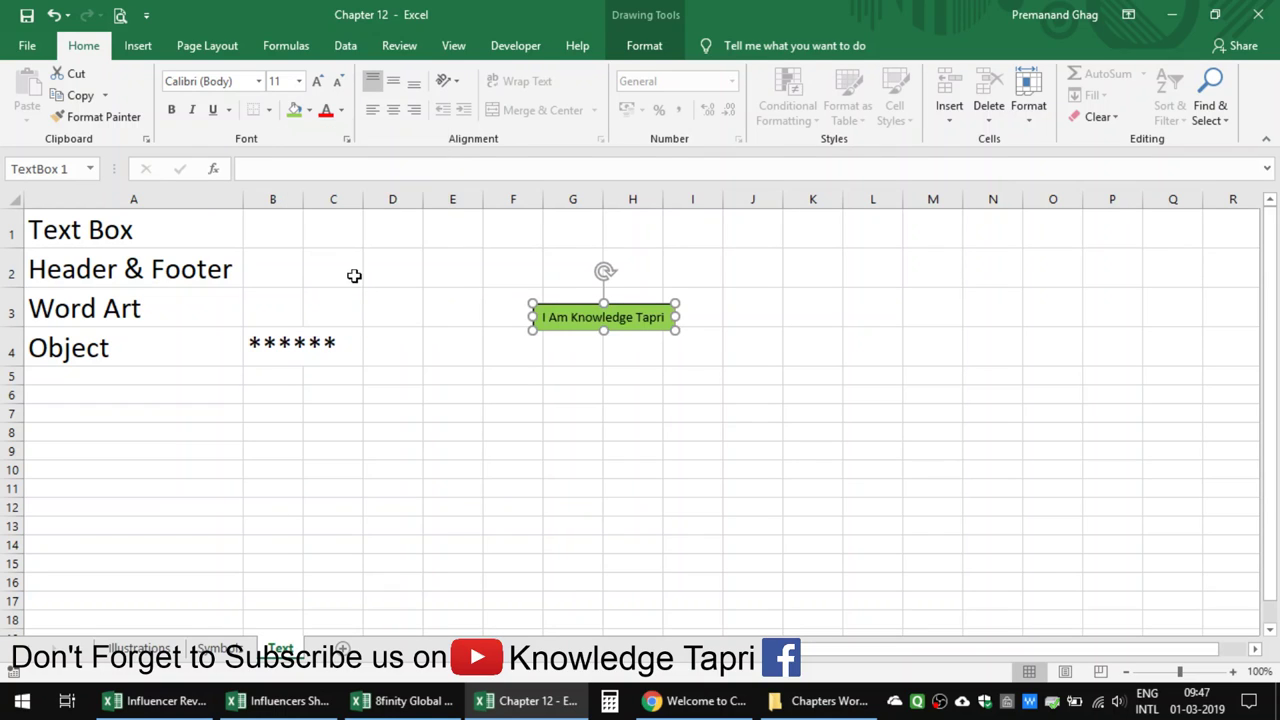
pyautogui.click(299, 81)
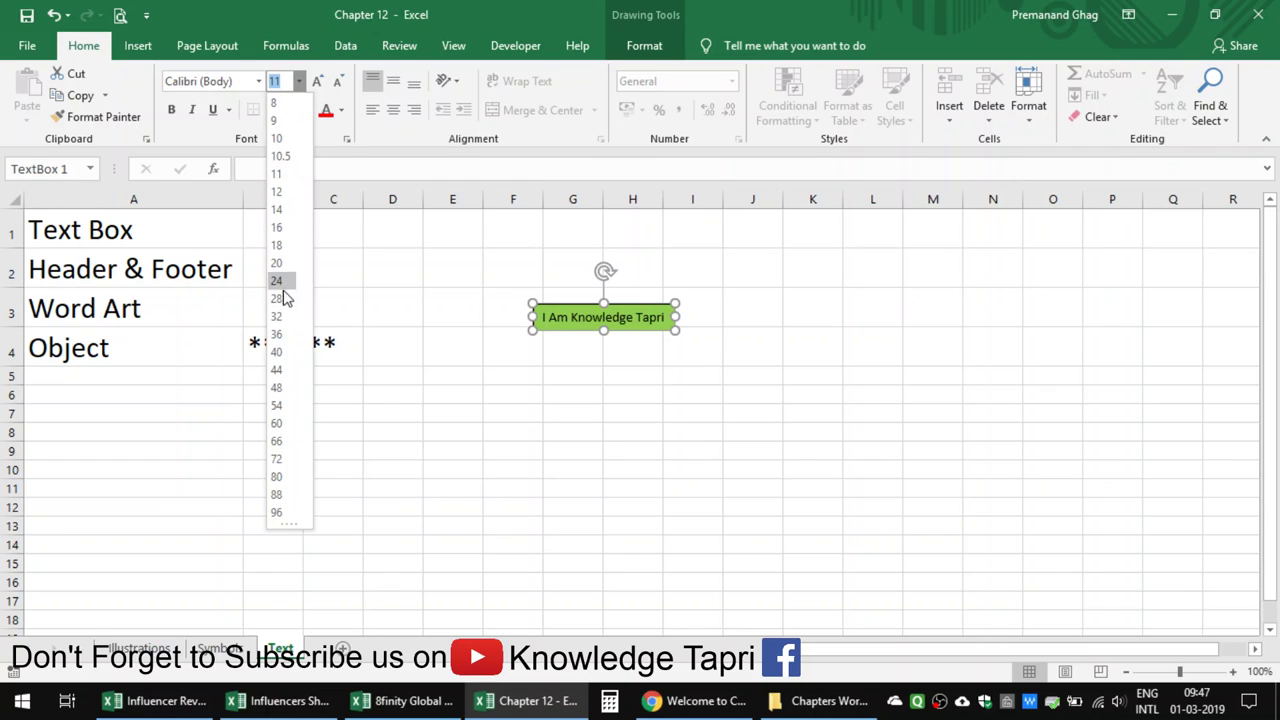
# Set the text box text to 36 pt Arial Black
pyautogui.click(278, 334)
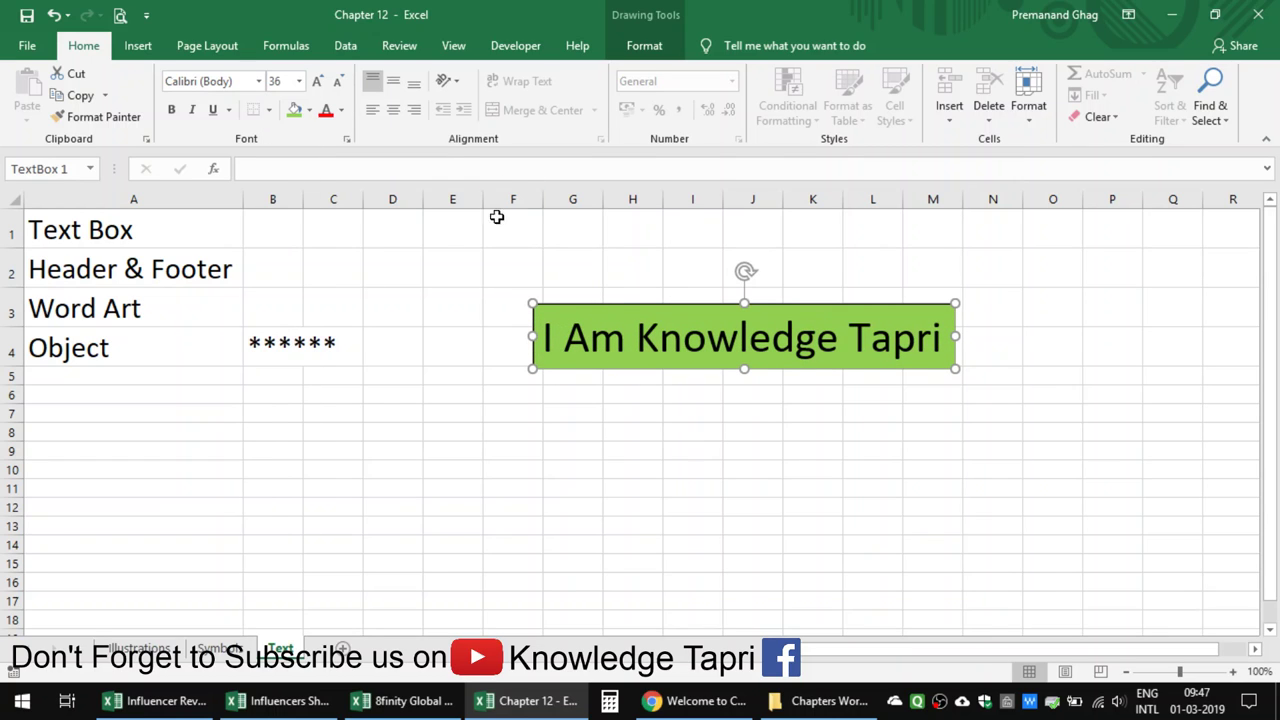
pyautogui.click(258, 81)
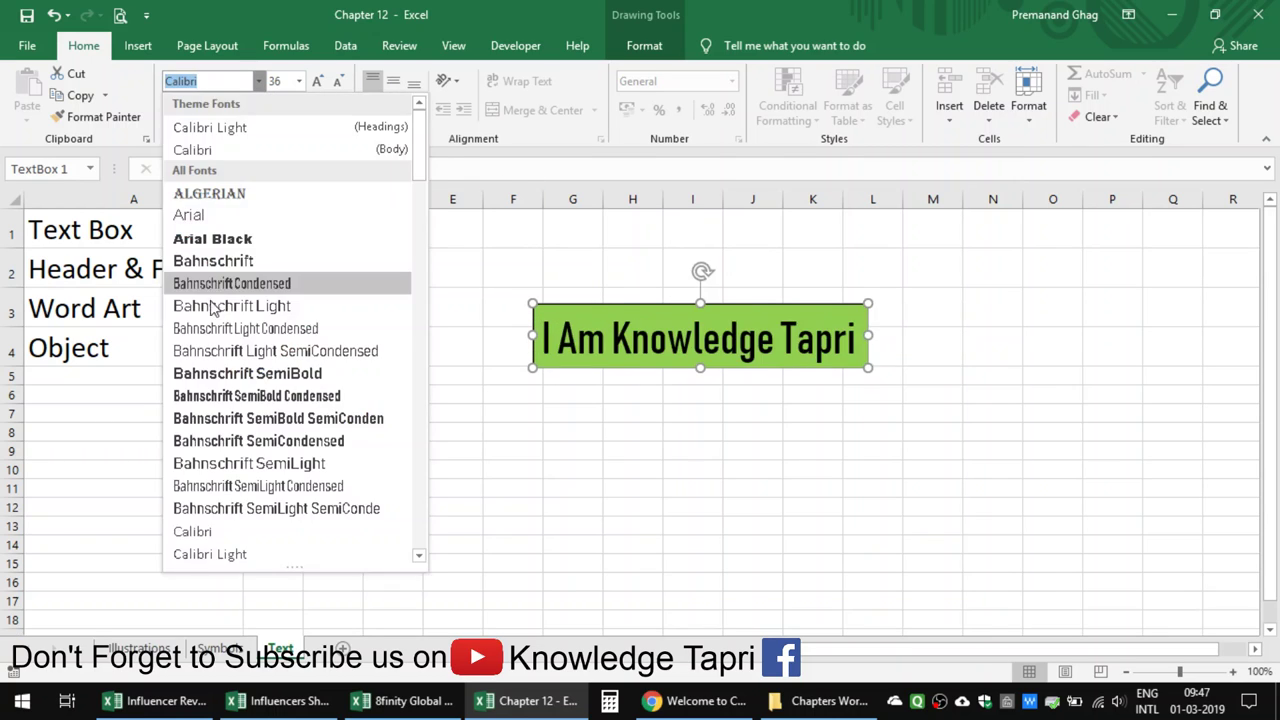
pyautogui.click(228, 239)
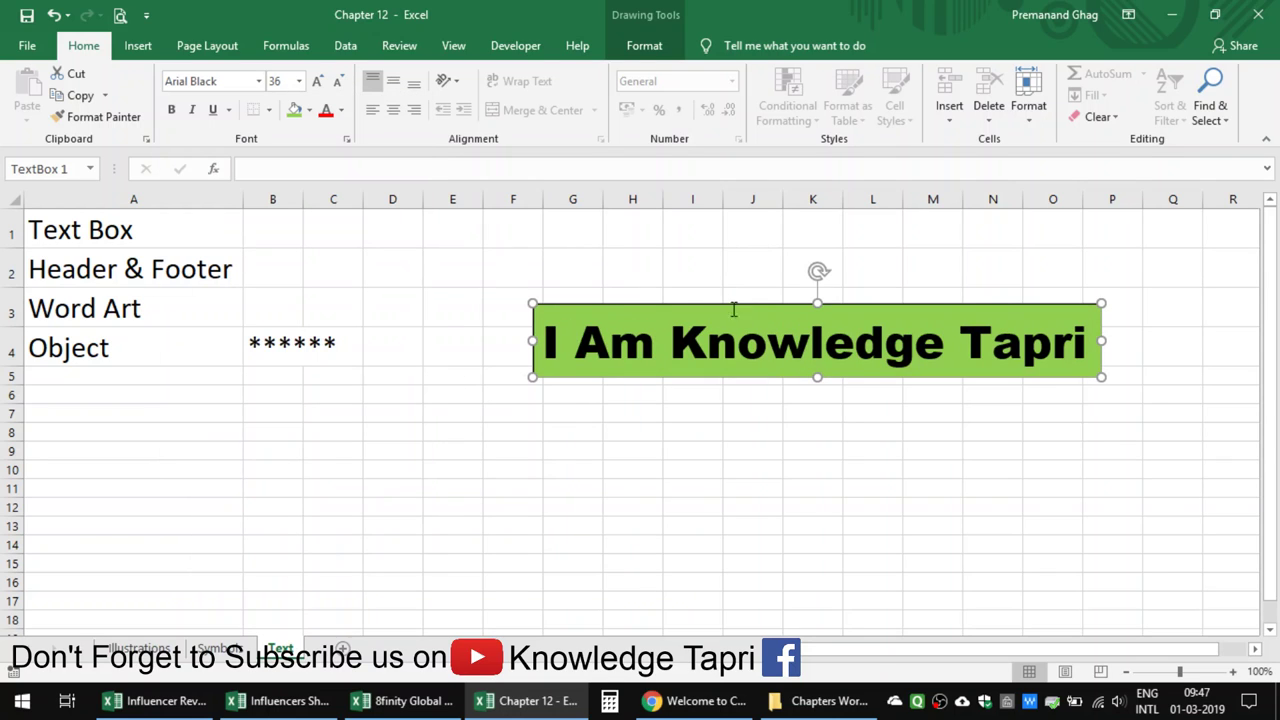
# Shift the box left across columns D–M, leaving underline and italic off
pyautogui.moveTo(704, 308); pyautogui.dragTo(532, 299)
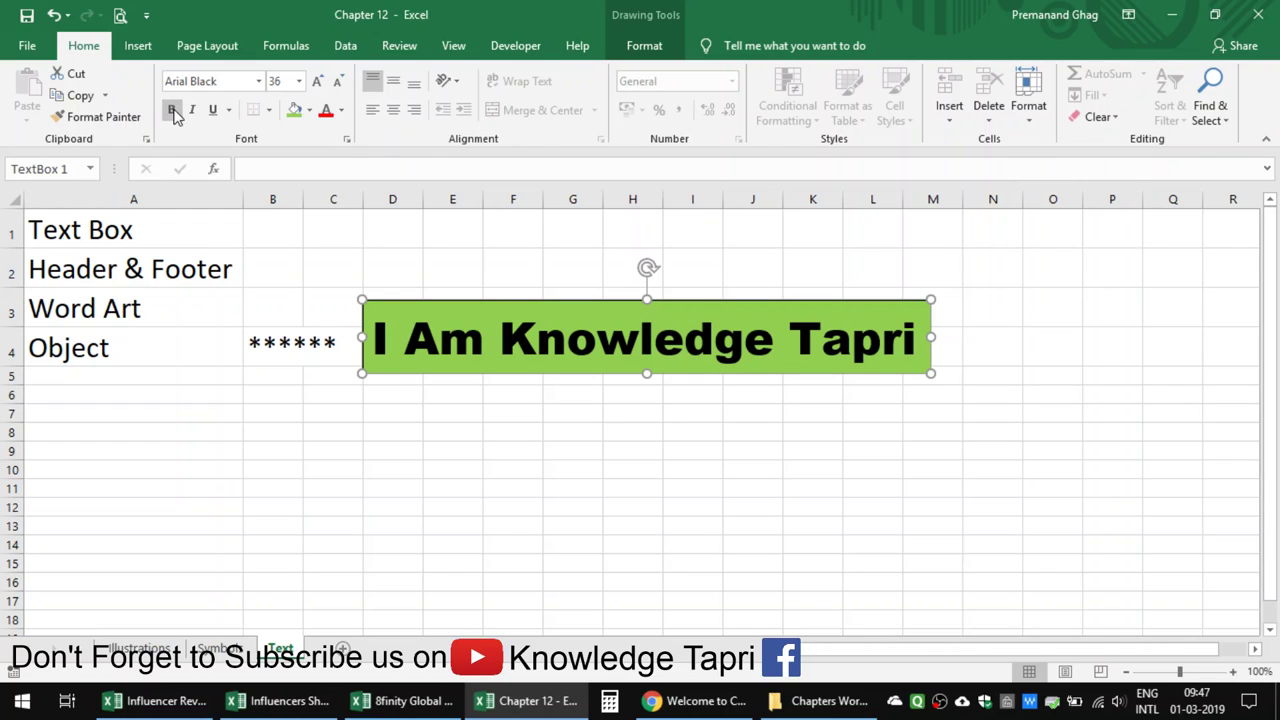
pyautogui.click(214, 111)
pyautogui.click(214, 111)
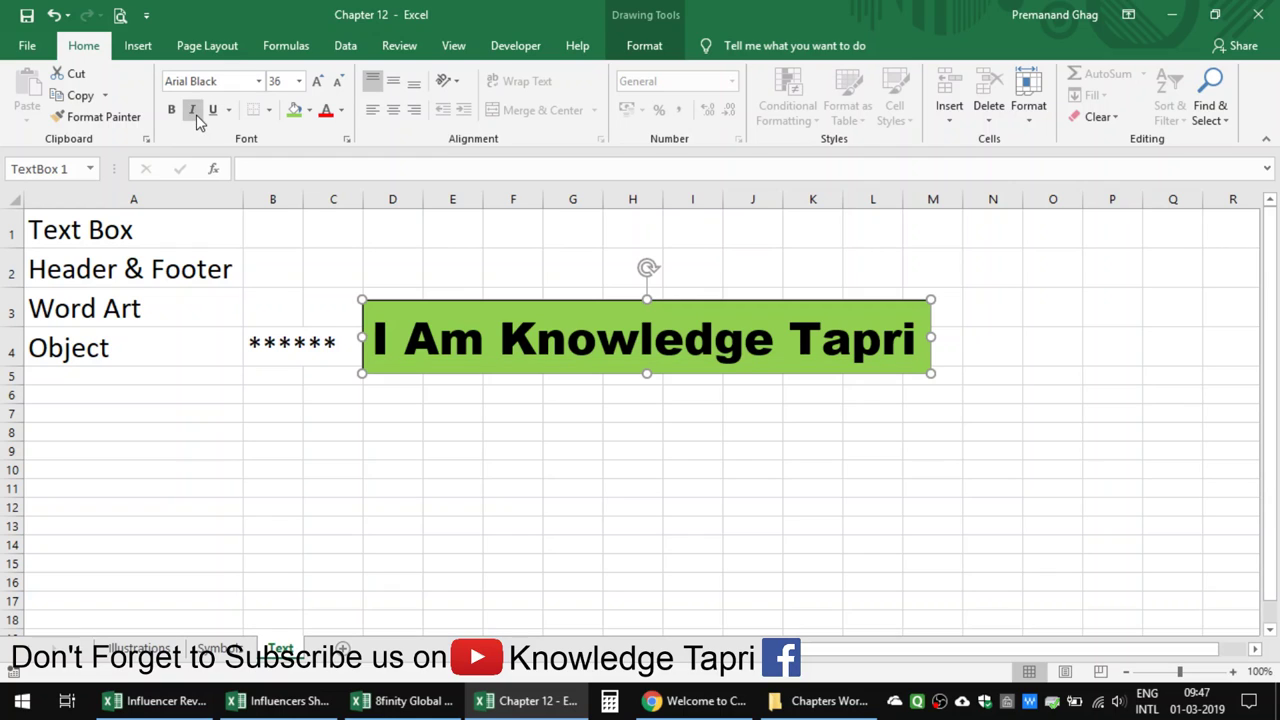
pyautogui.click(191, 110)
pyautogui.click(191, 110)
# Break the text onto four lines: 'I', 'Am', 'Knowledge', 'Tapri'
pyautogui.click(404, 340)
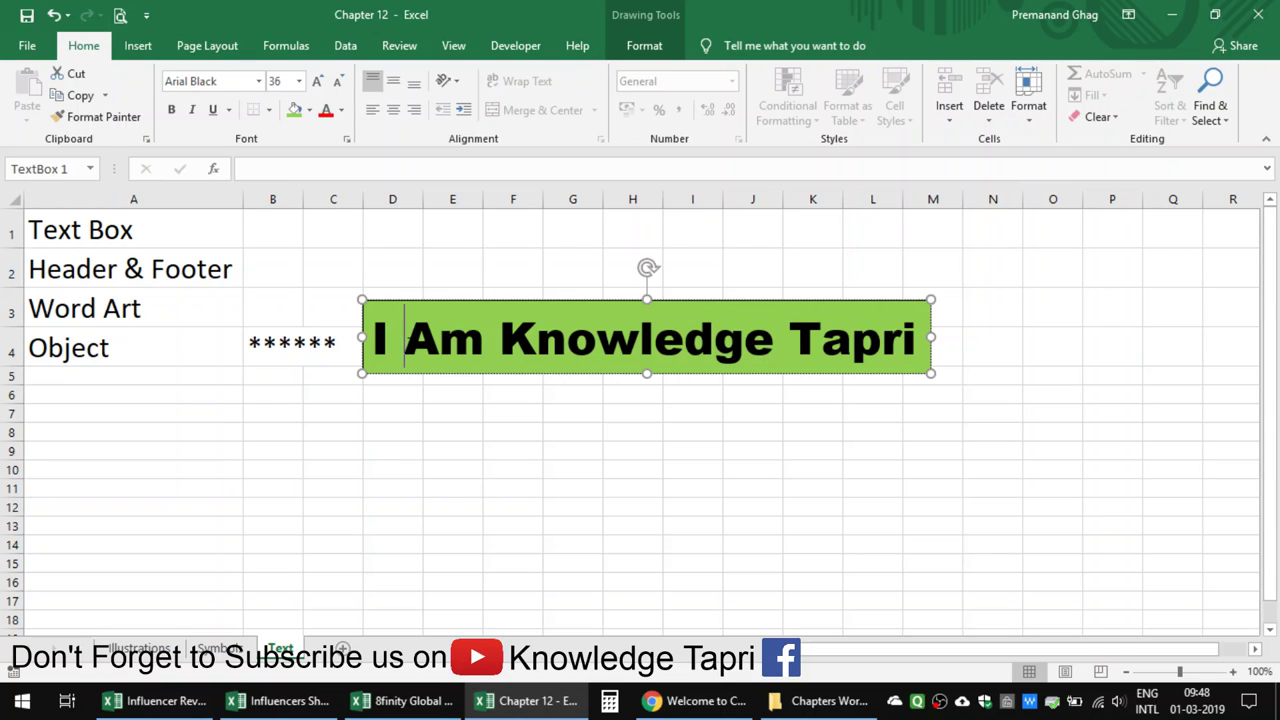
pyautogui.press('Return')
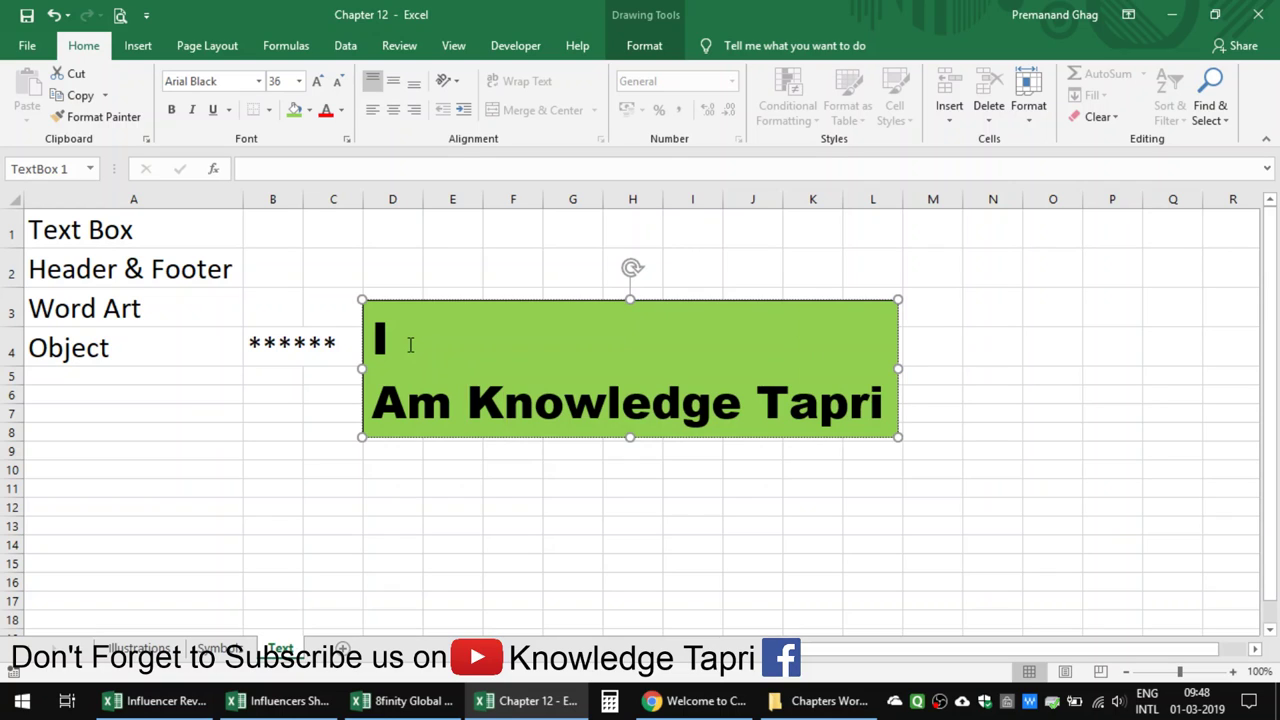
pyautogui.press('Right')
pyautogui.press('Right')
pyautogui.press('Return')
pyautogui.press('Right')
pyautogui.press('Right')
pyautogui.press('Right')
pyautogui.press('Right')
pyautogui.press('Right')
pyautogui.press('Right')
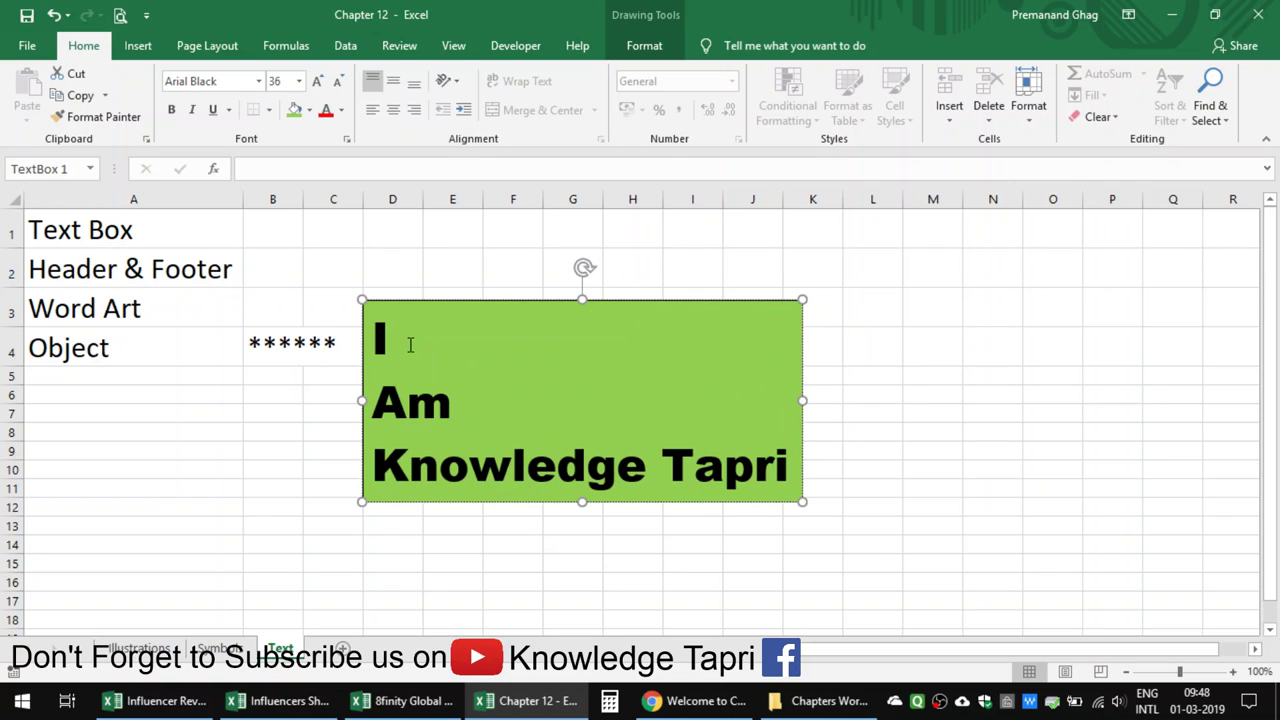
pyautogui.press('Return')
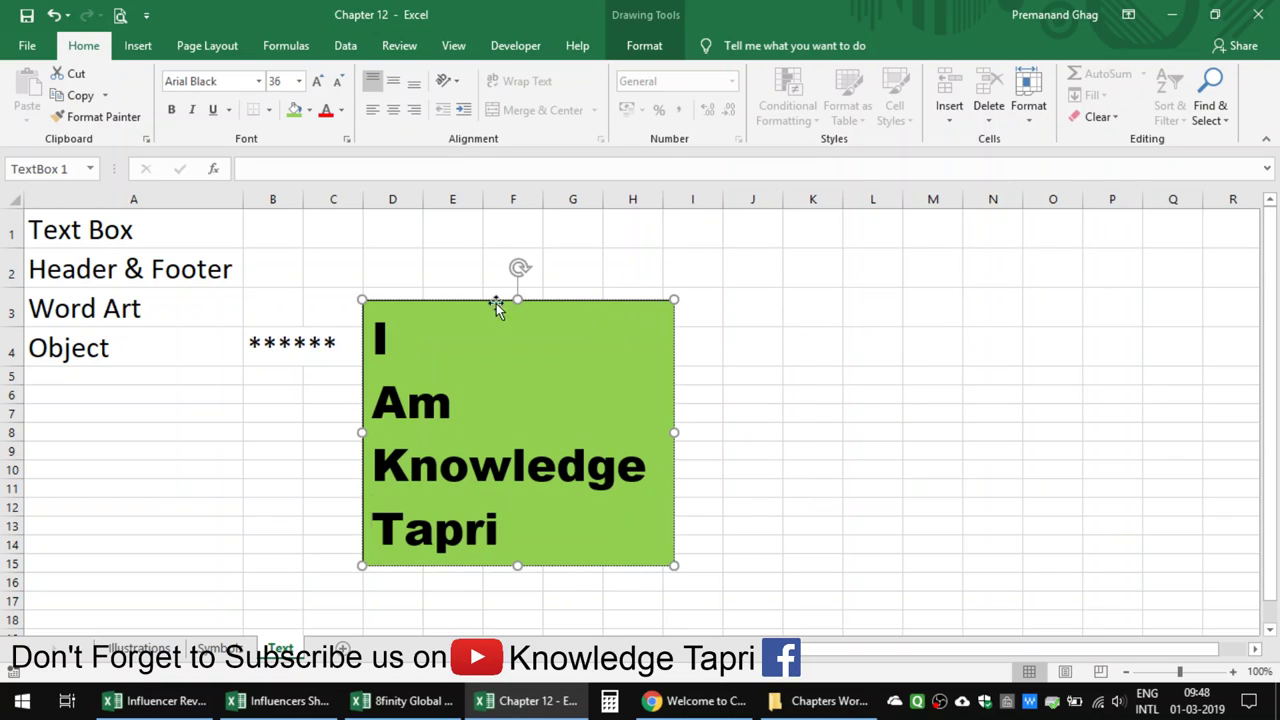
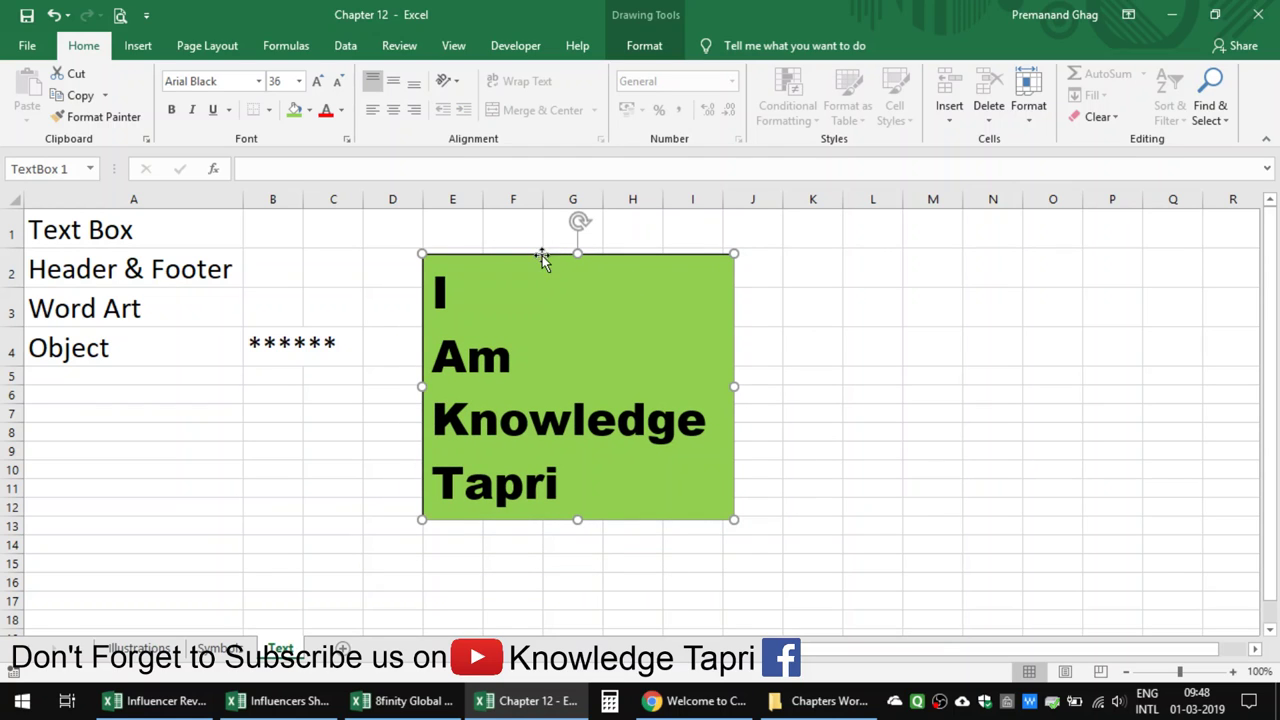
# Remove the green fill from the 'I Am Knowledge Tapri' text box
pyautogui.click(311, 111)
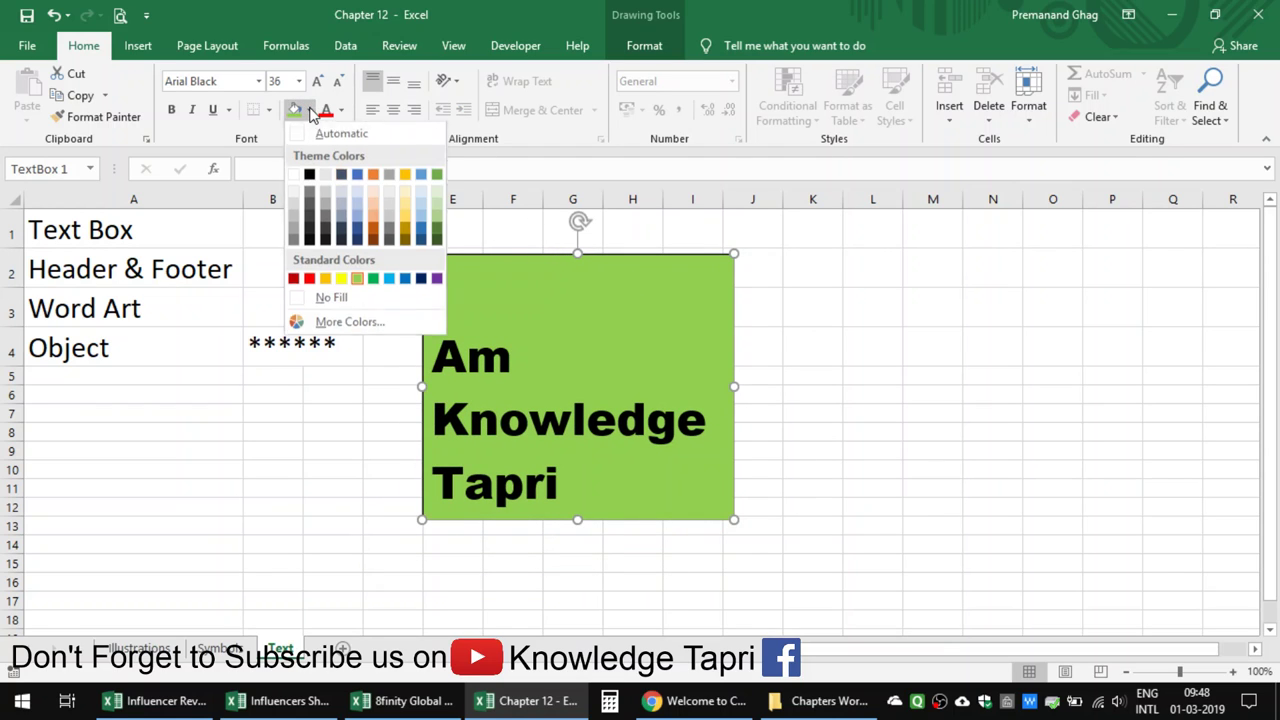
pyautogui.click(331, 297)
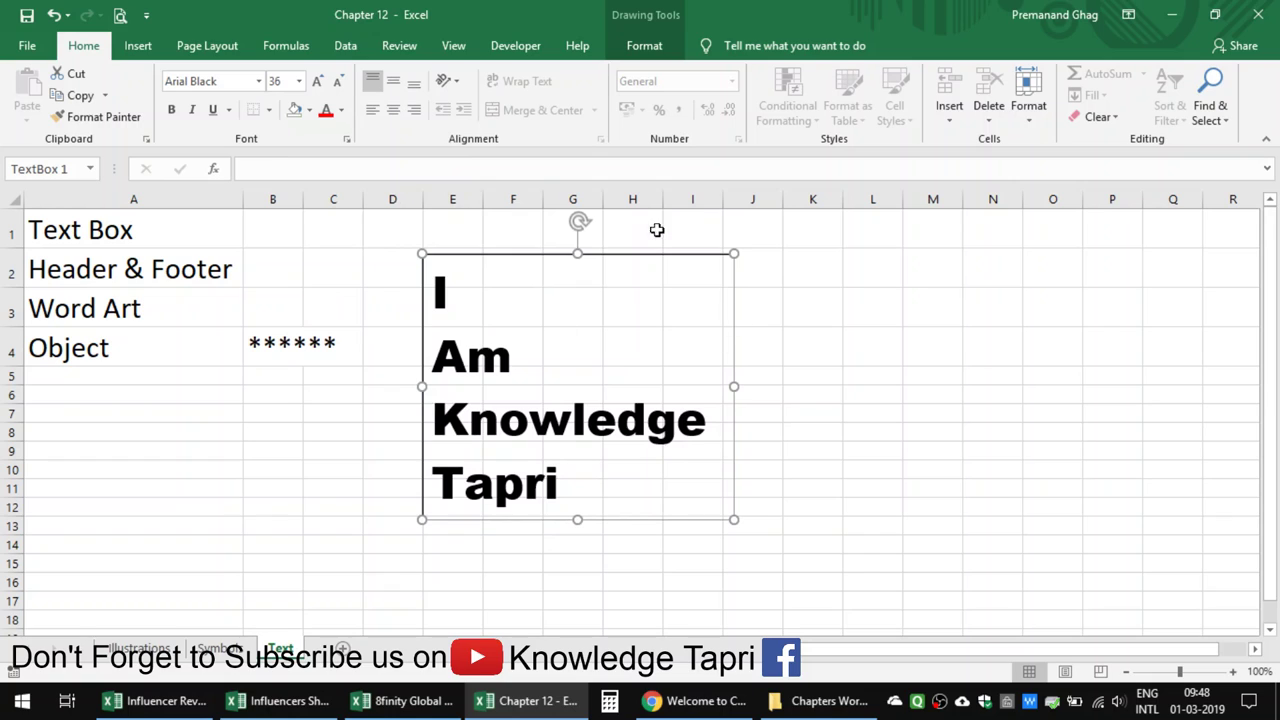
pyautogui.click(838, 334)
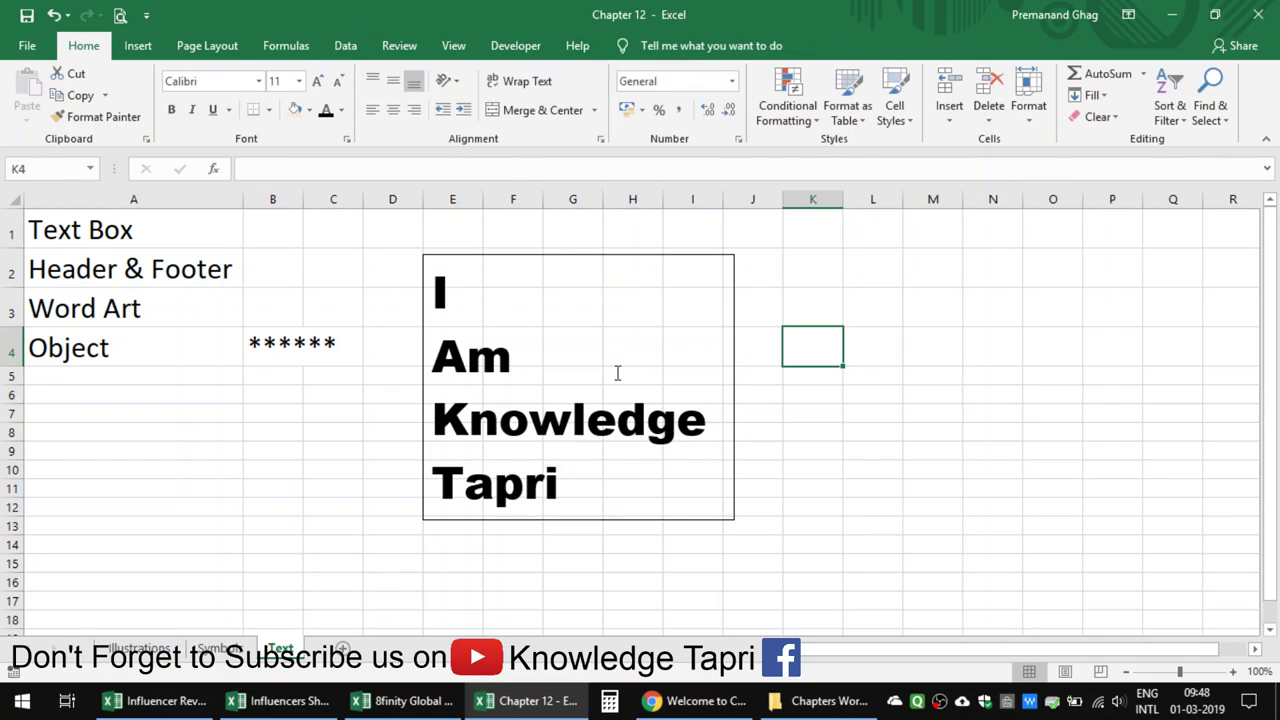
# Set the text box's shape outline to No Outline
pyautogui.click(617, 373)
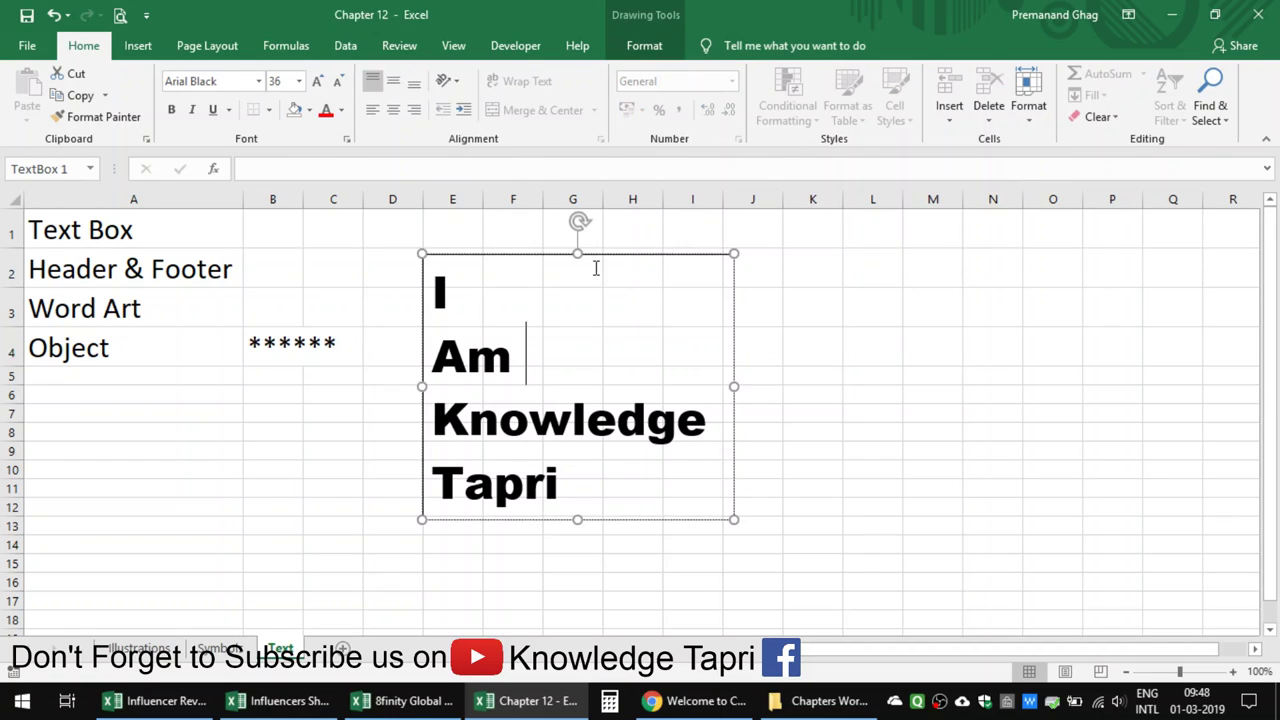
pyautogui.click(637, 47)
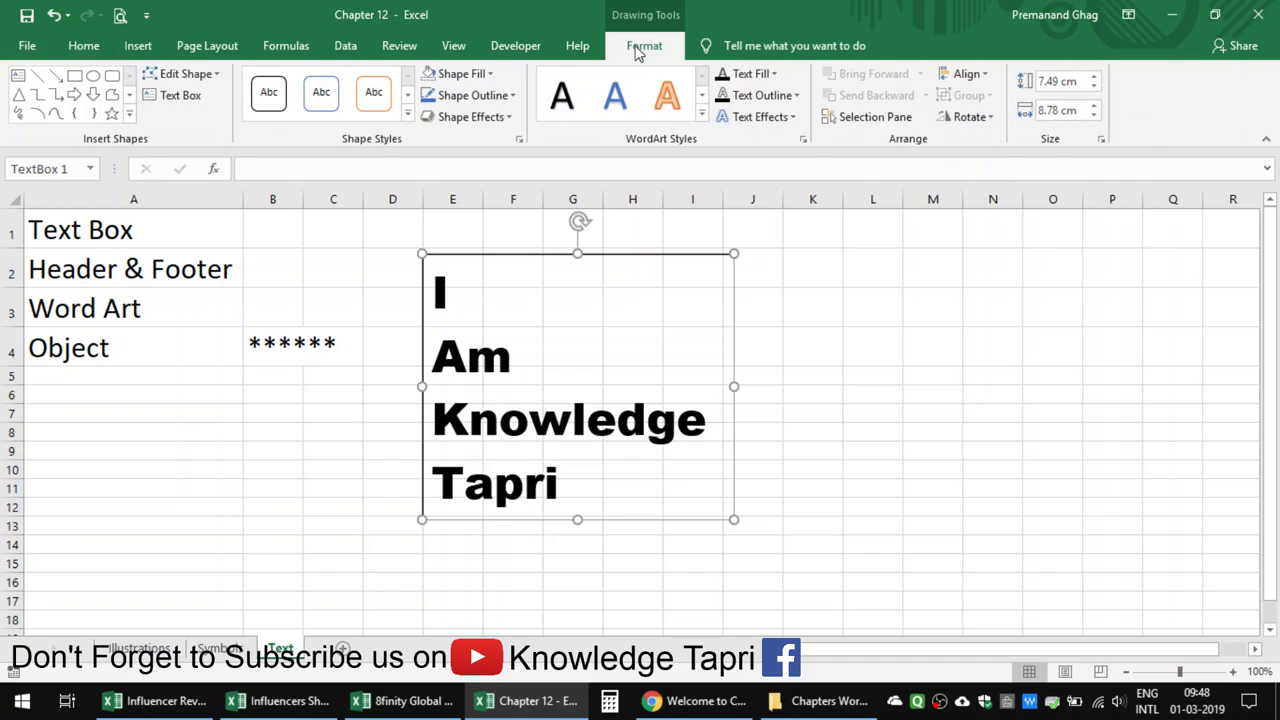
pyautogui.click(512, 97)
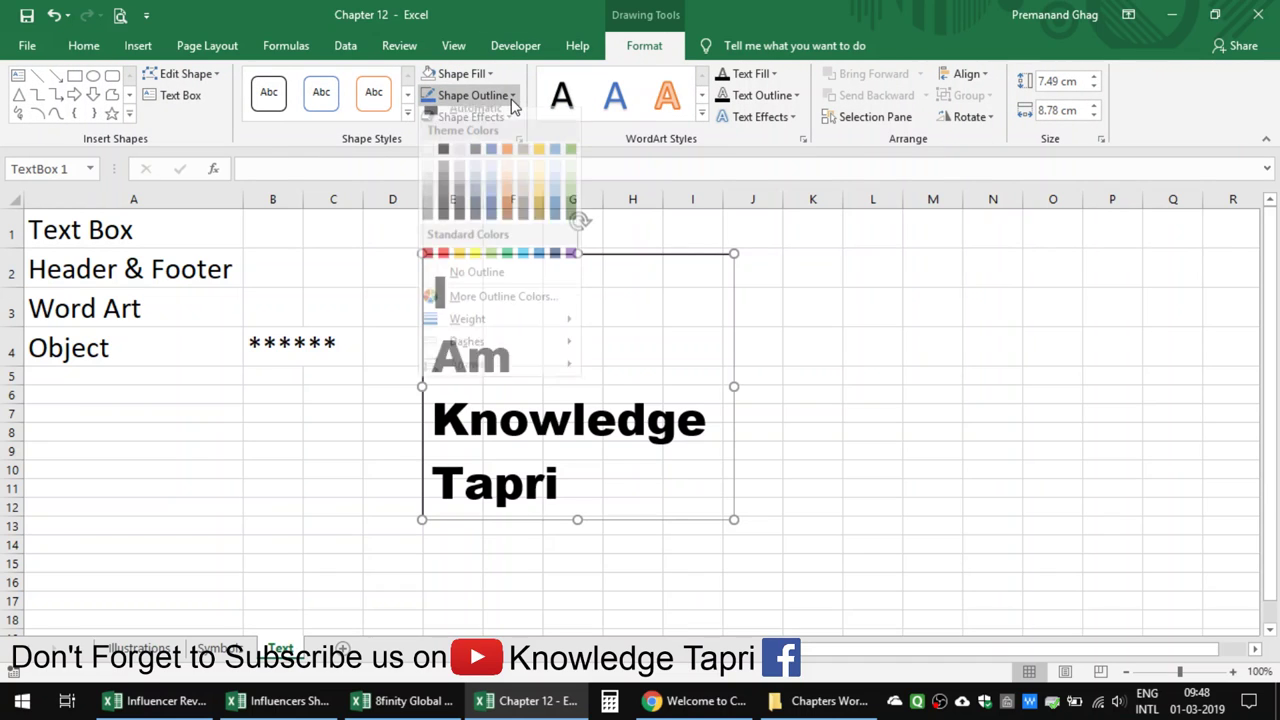
pyautogui.click(495, 284)
pyautogui.click(864, 351)
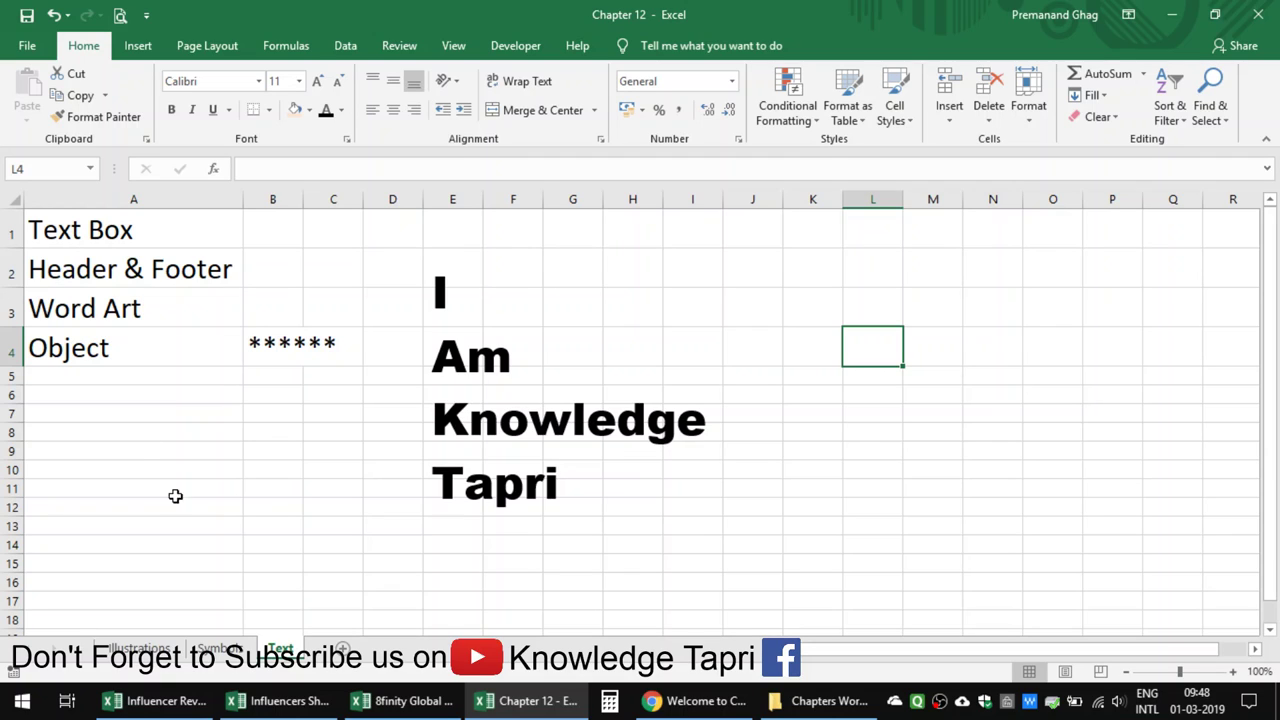
# Drag the text box over columns A–C, rows 4–15, and check it in Print Preview
pyautogui.click(470, 422)
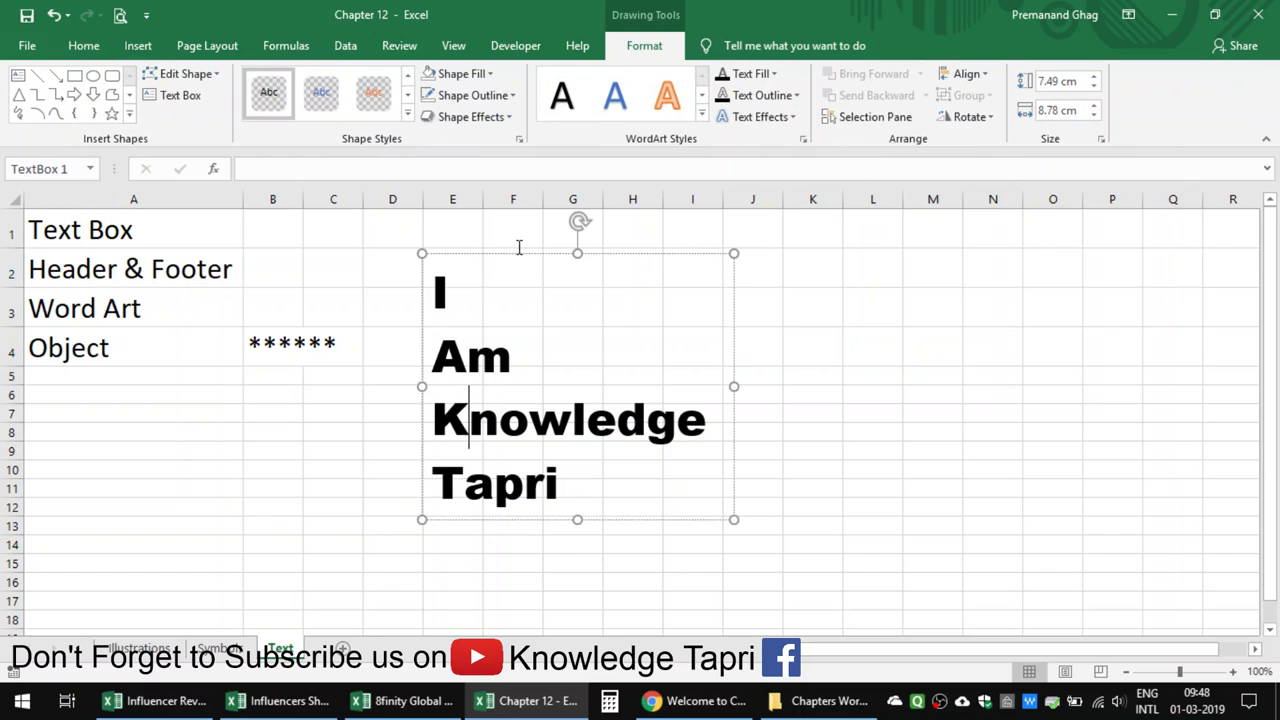
pyautogui.moveTo(515, 253); pyautogui.dragTo(249, 327)
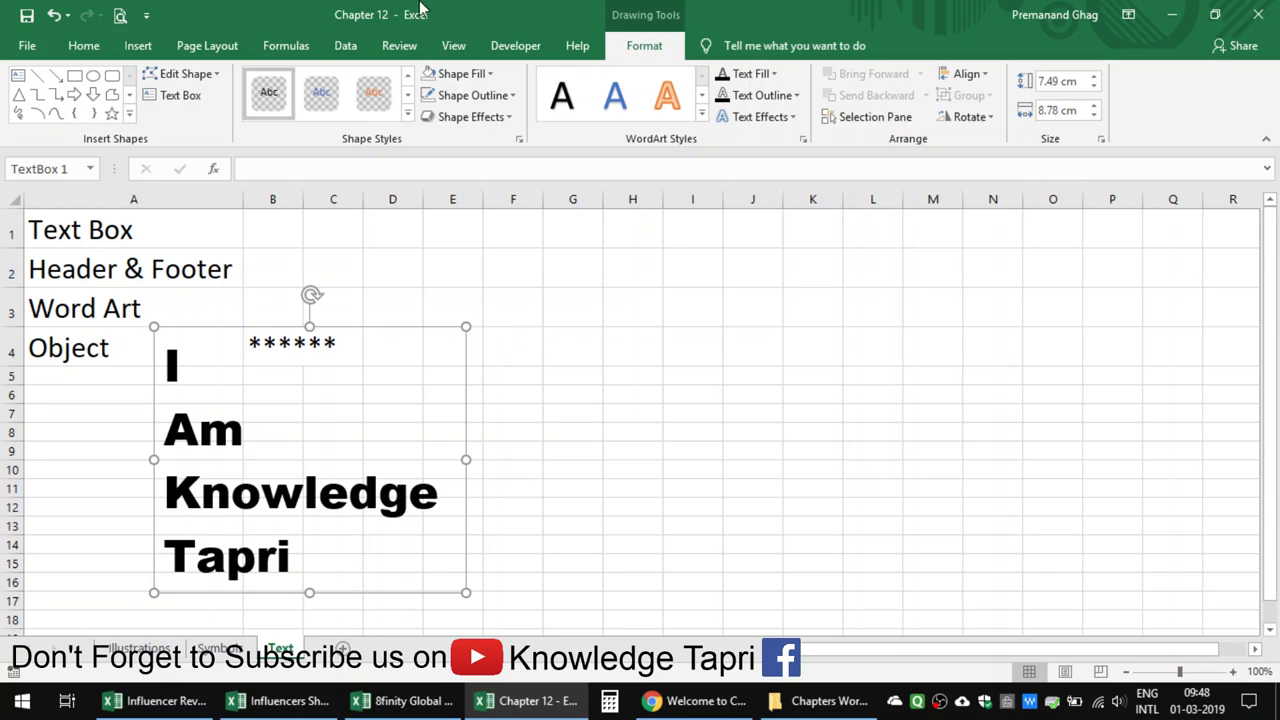
pyautogui.click(119, 16)
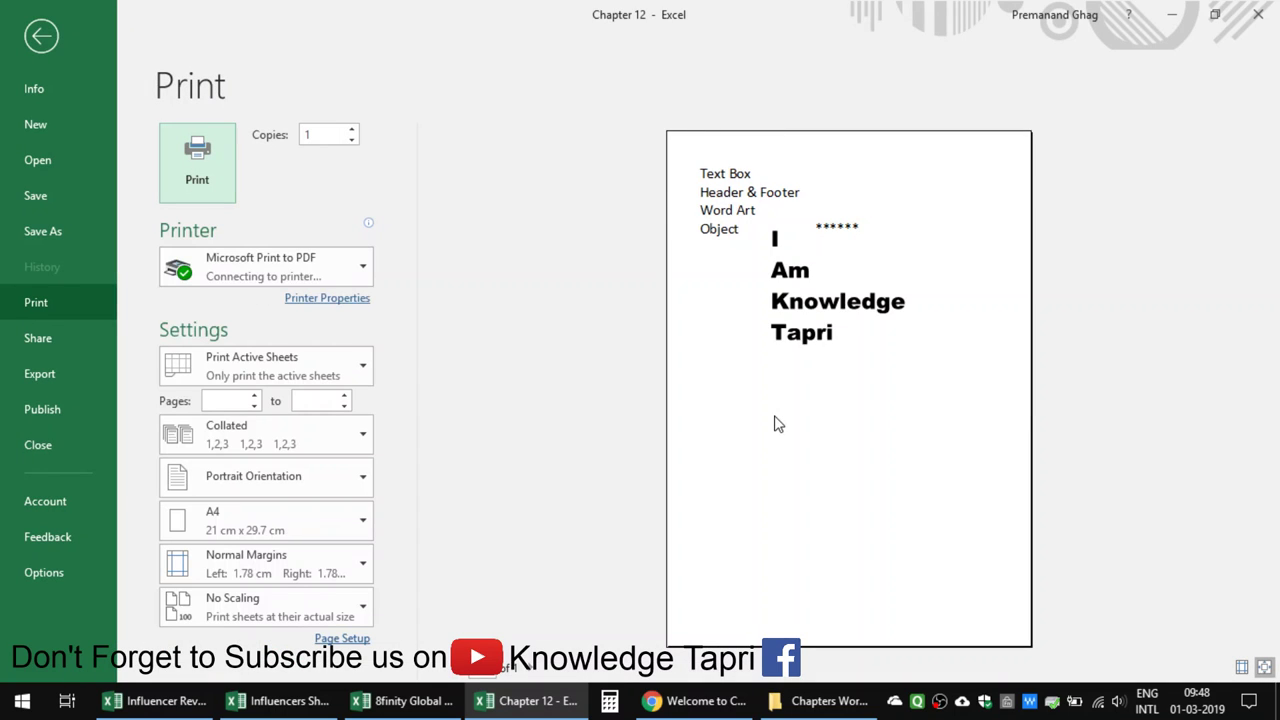
pyautogui.press('Escape')
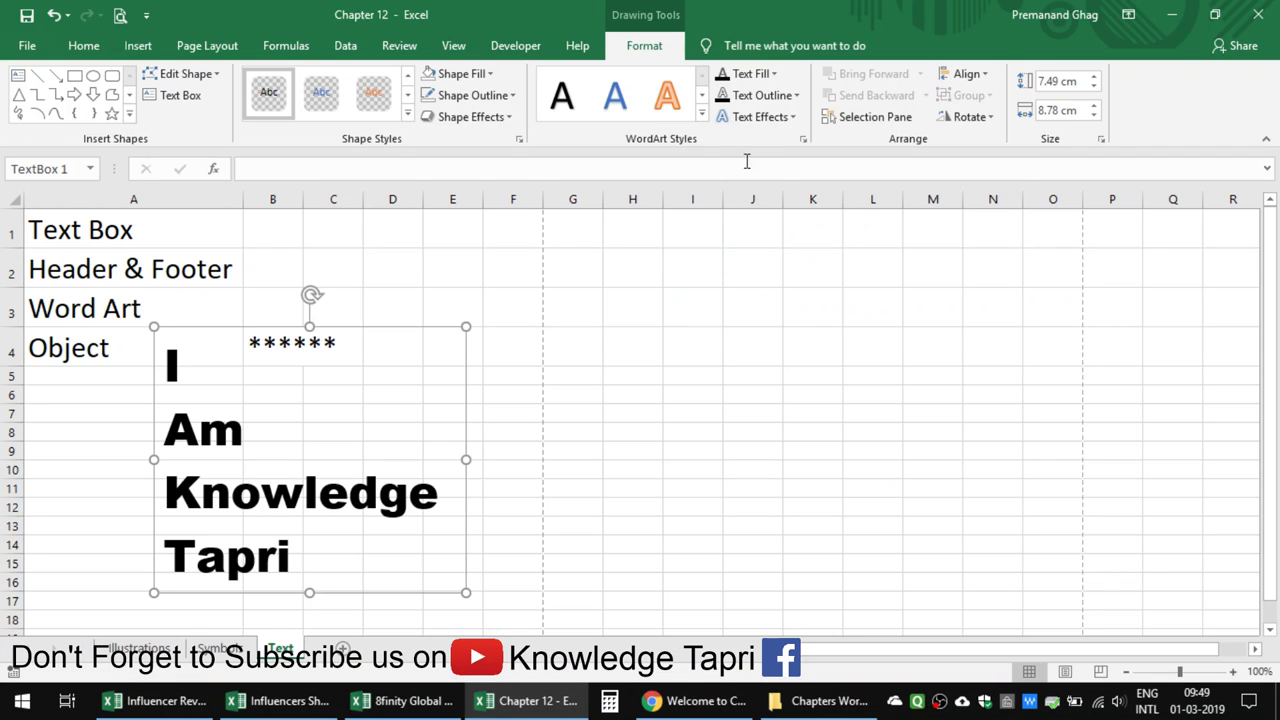
# Add a 'Report 001' header and a 'Report By Knowledge Tapri' footer
pyautogui.click(138, 46)
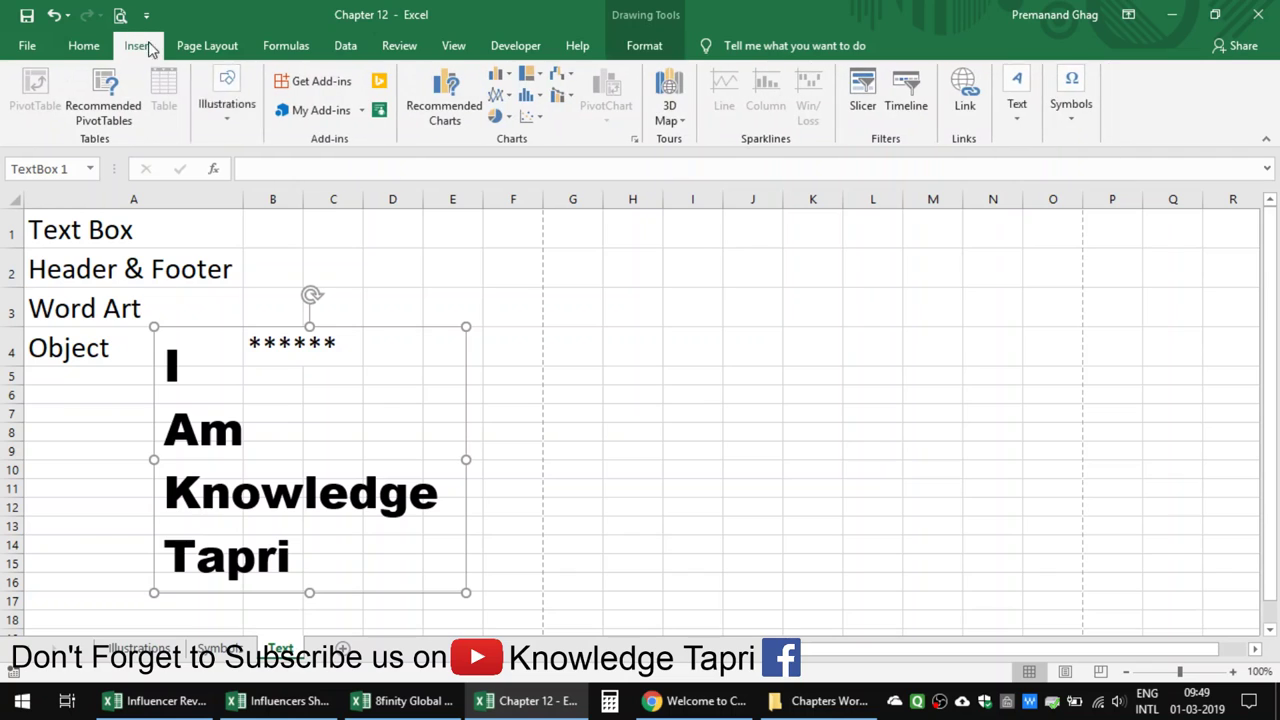
pyautogui.click(1017, 110)
pyautogui.click(1060, 194)
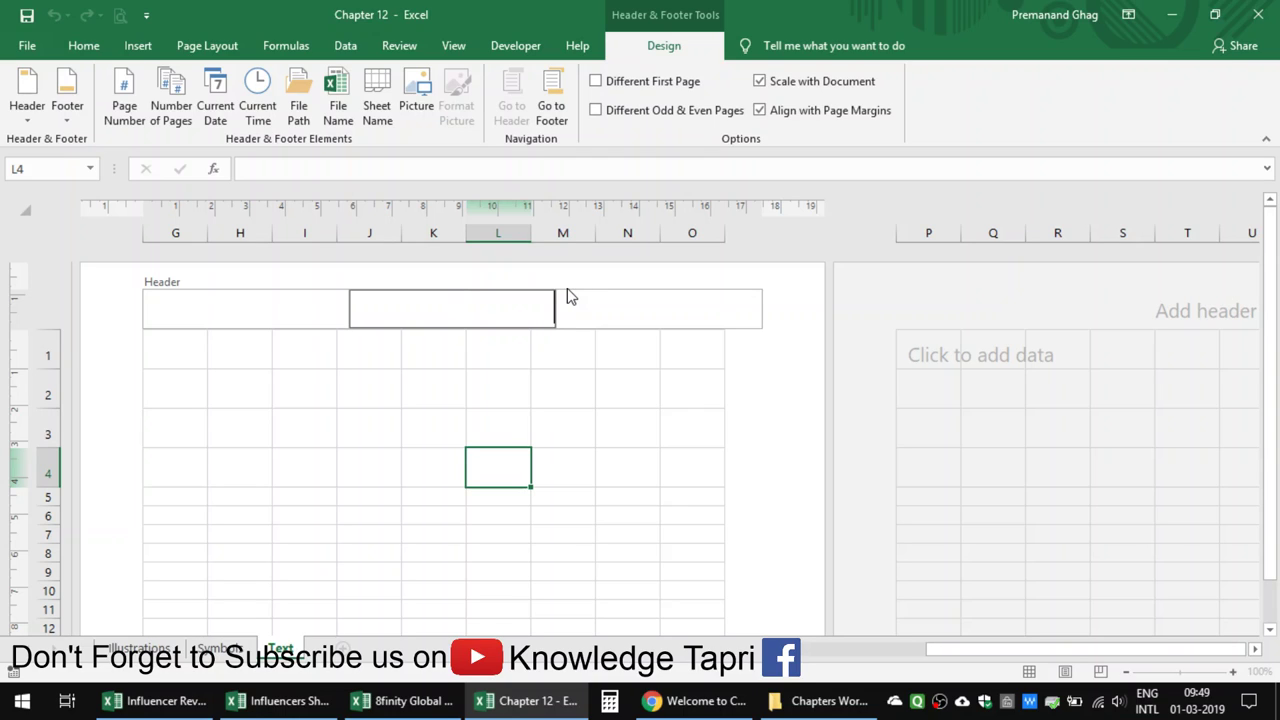
pyautogui.write('Report')
pyautogui.write(' 001')
pyautogui.click(551, 90)
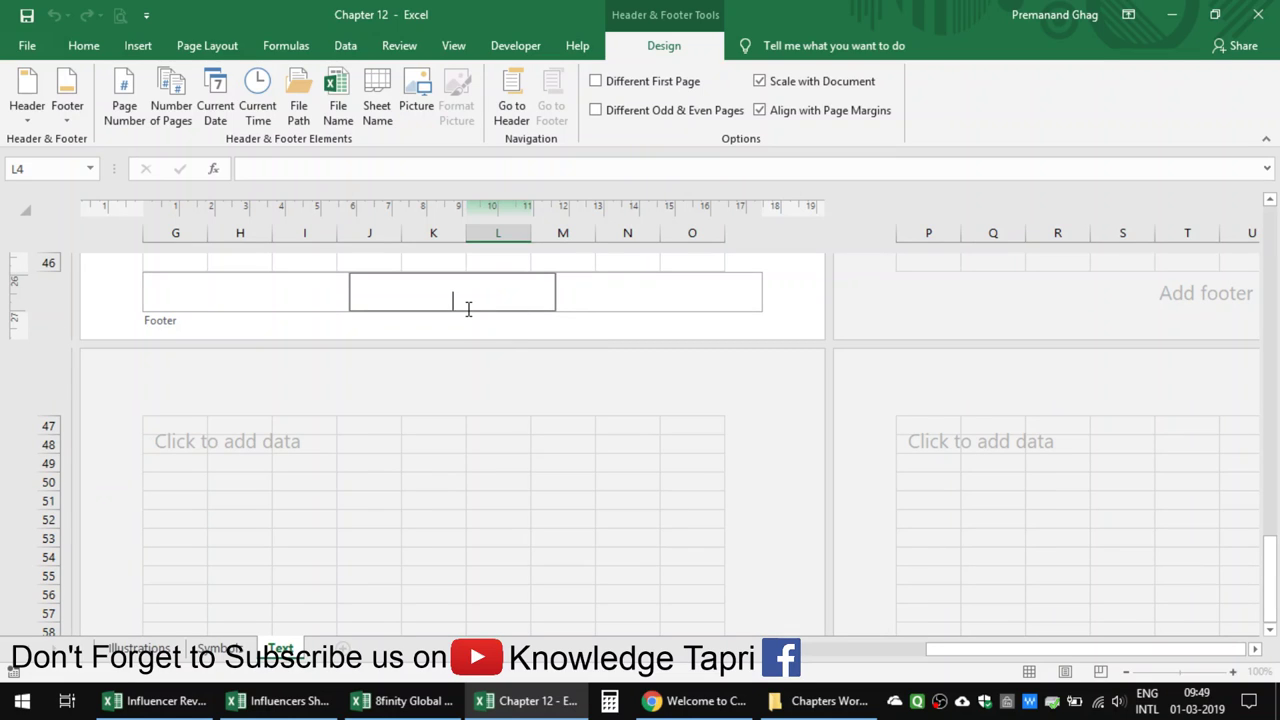
pyautogui.write('Report')
pyautogui.write(' By K')
pyautogui.write('nowledge ')
pyautogui.write('Tapri')
# Delete the 'Report By Knowledge Tapri' footer text and bring up the preset footer list
pyautogui.click(509, 108)
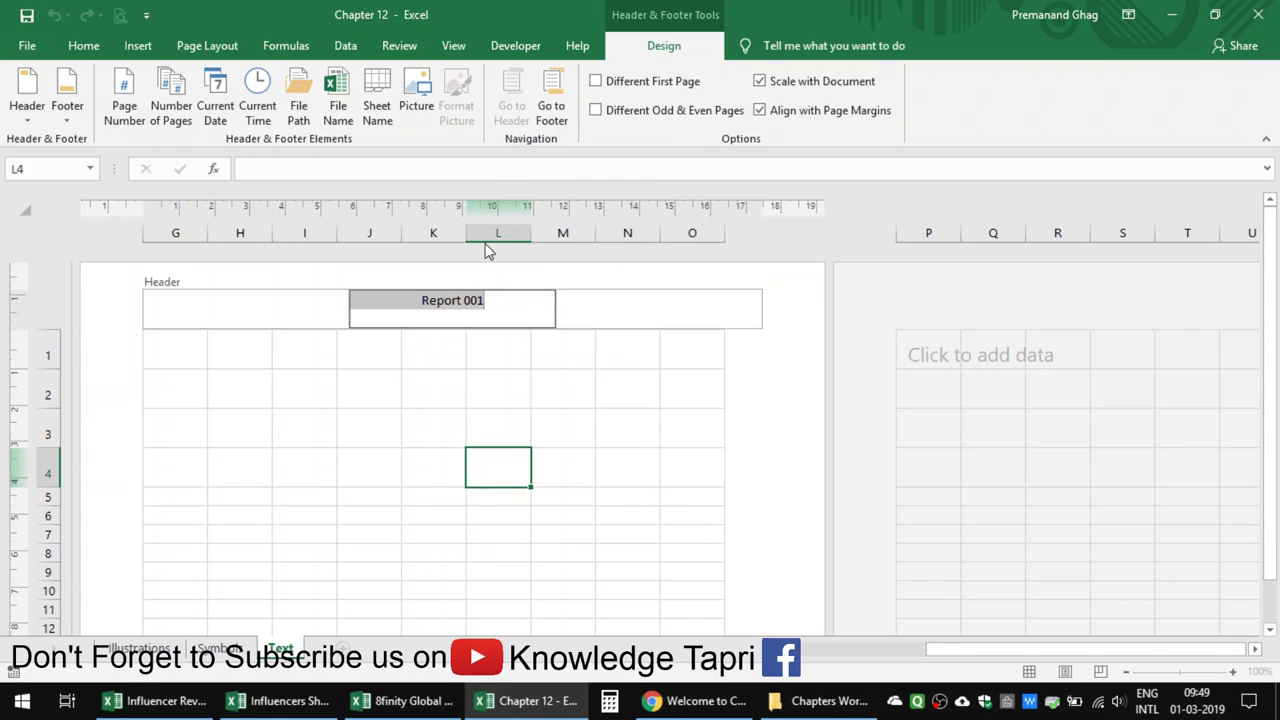
pyautogui.click(485, 300)
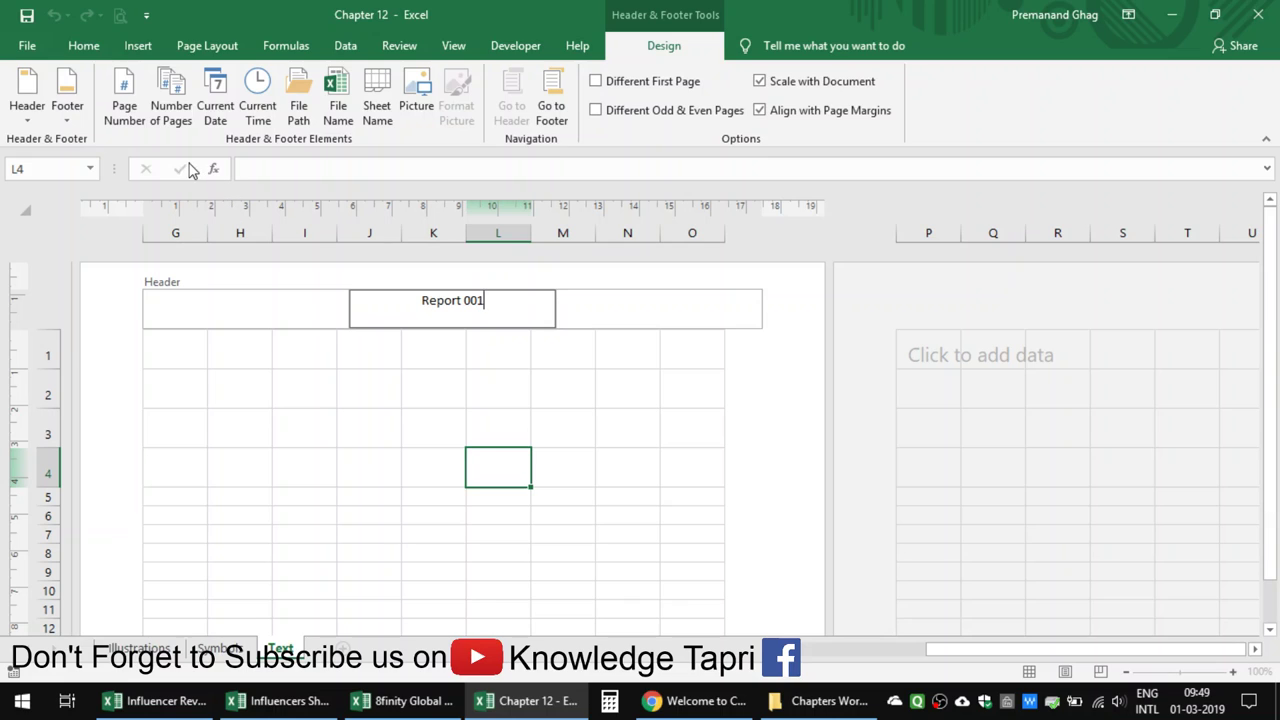
pyautogui.click(31, 117)
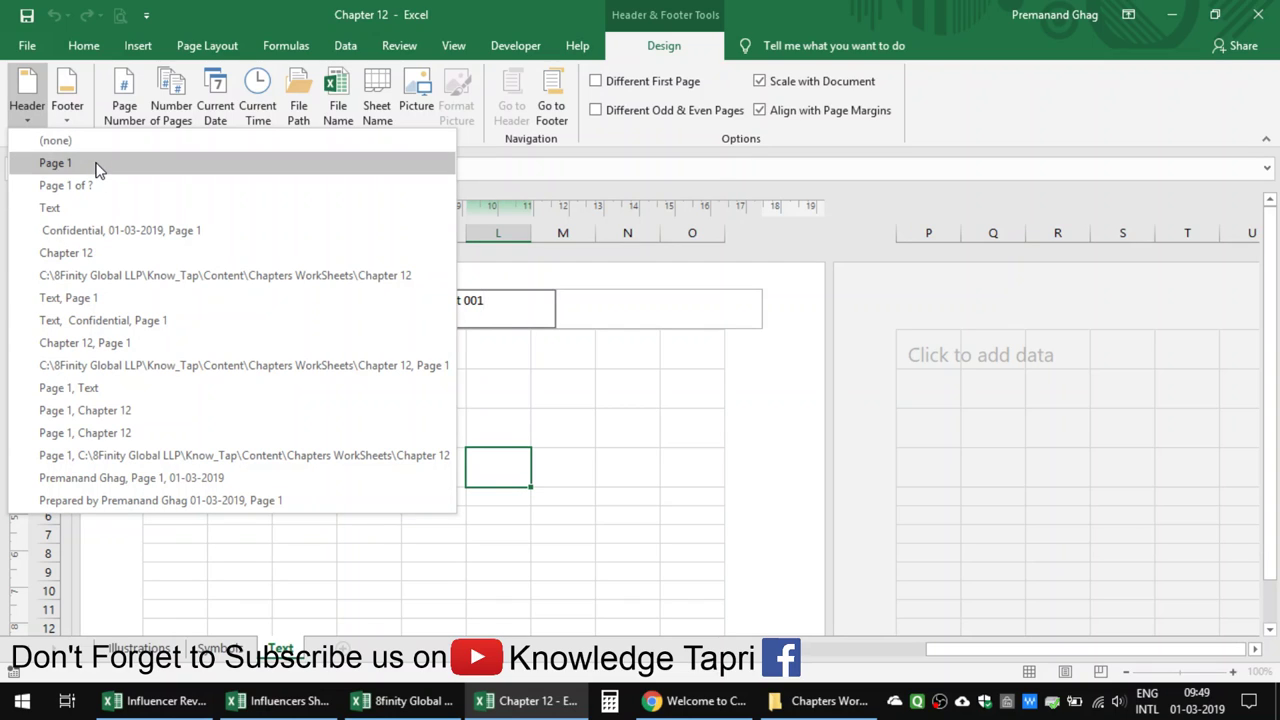
pyautogui.click(26, 112)
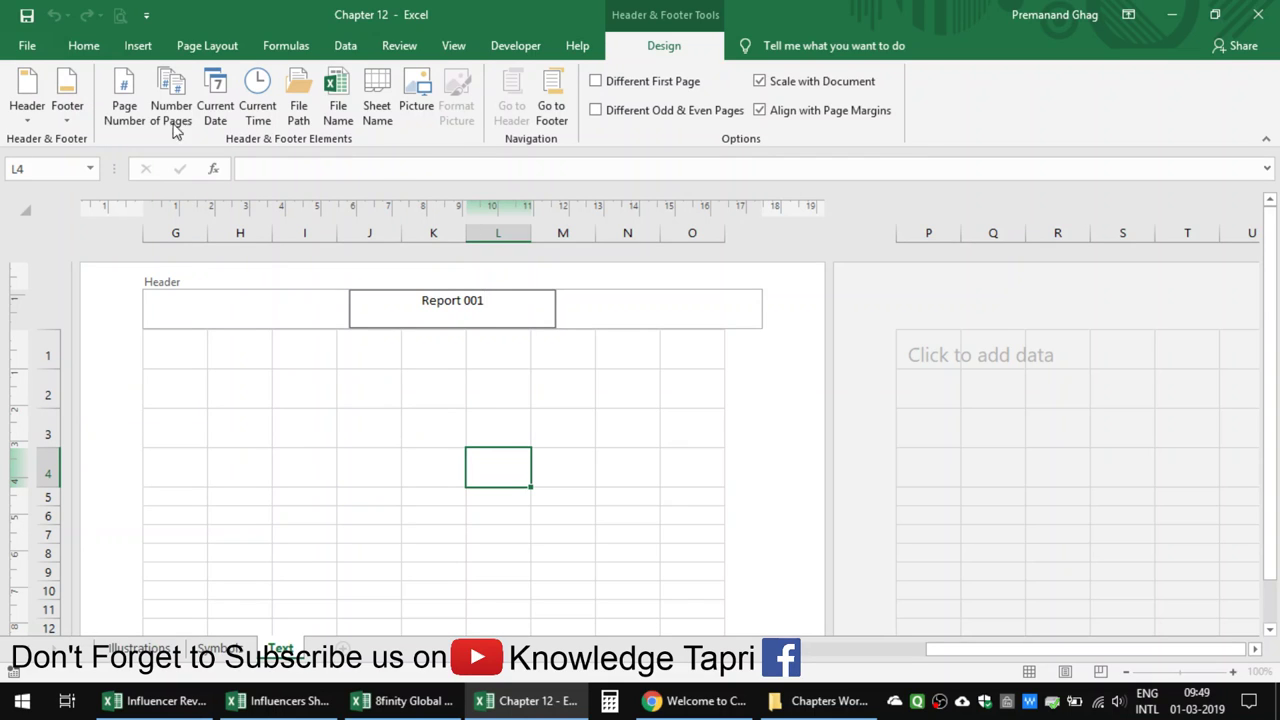
pyautogui.click(552, 112)
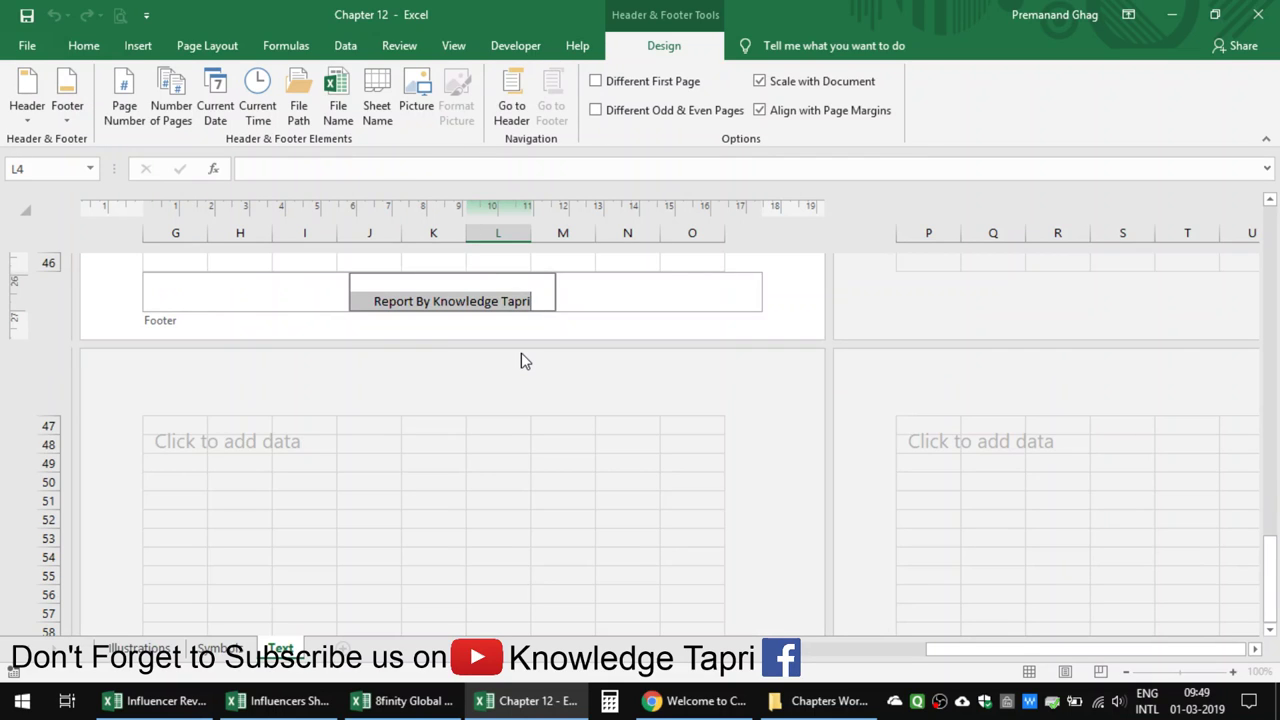
pyautogui.press('Delete')
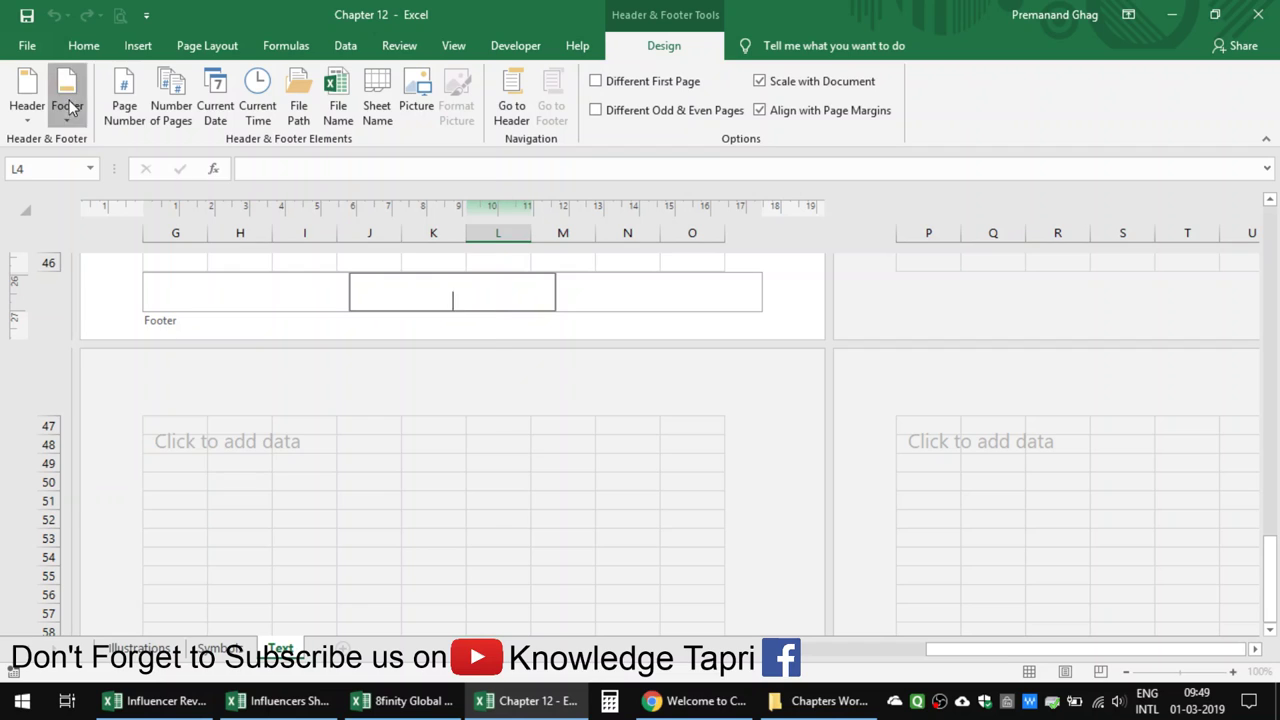
pyautogui.click(67, 108)
# Apply the Page 1 footer preset and confirm 'Report 001' and 'Page 1' in print preview
pyautogui.click(134, 172)
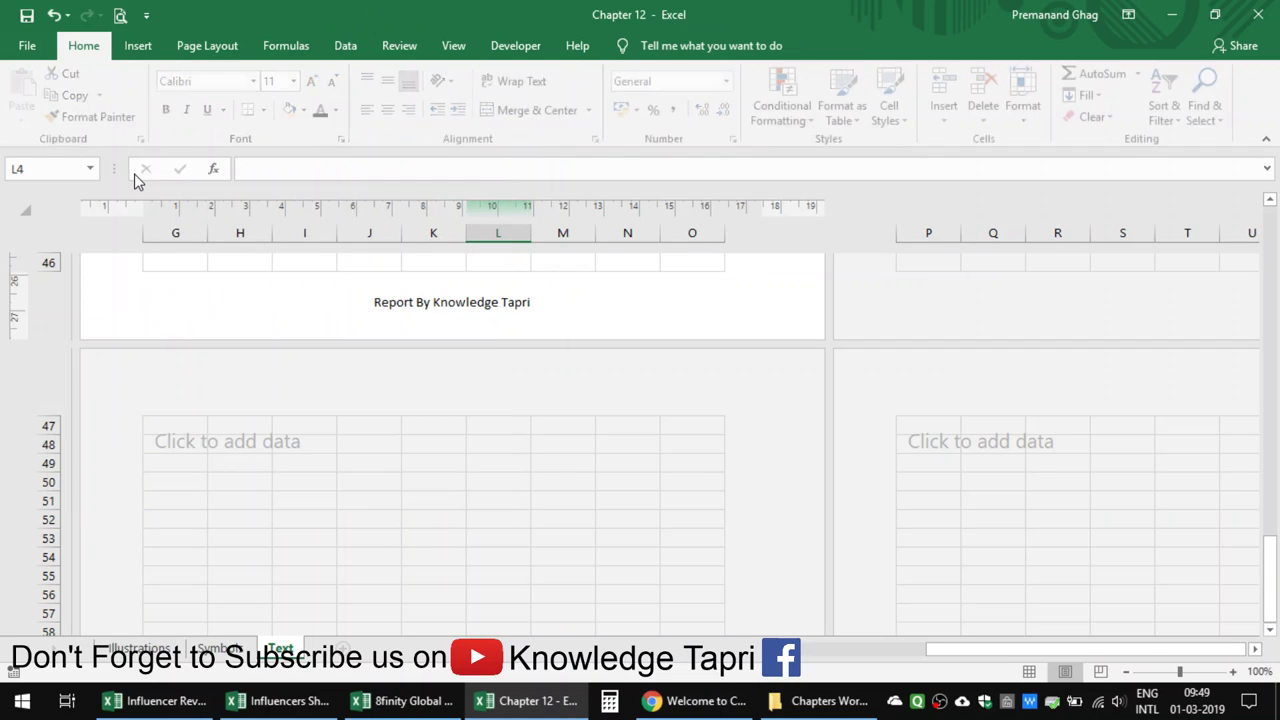
pyautogui.click(410, 318)
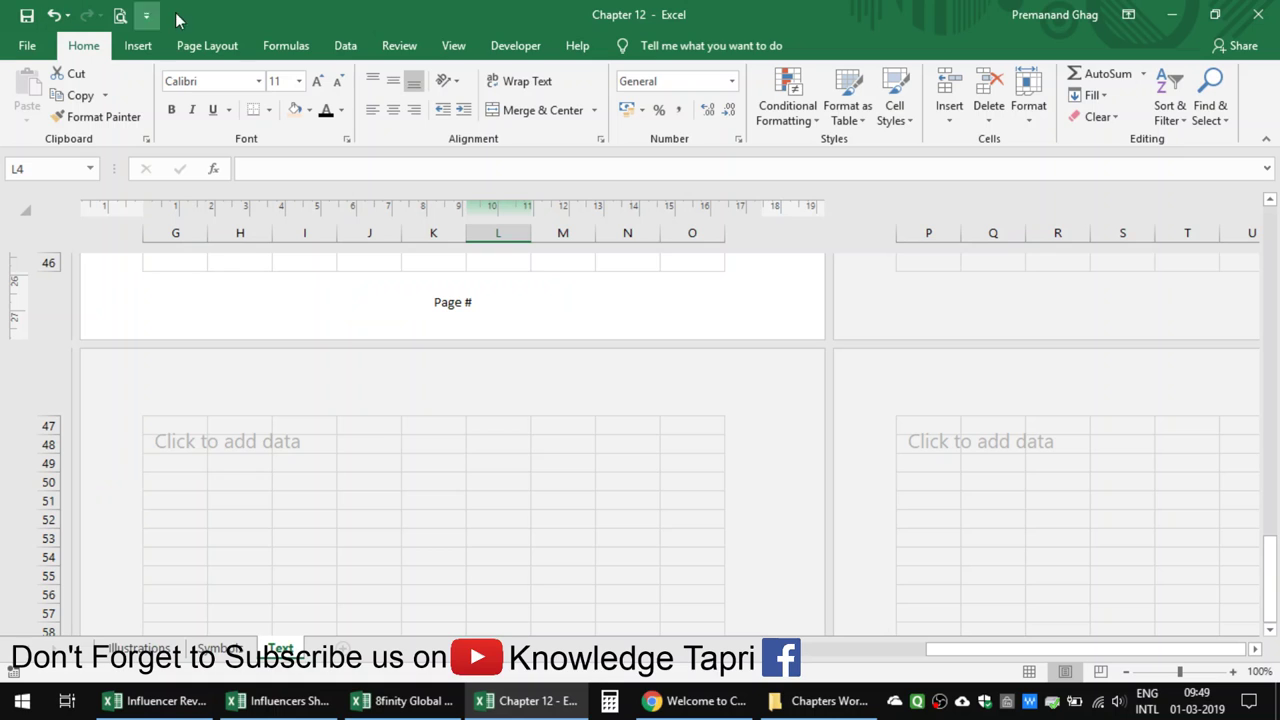
pyautogui.click(121, 16)
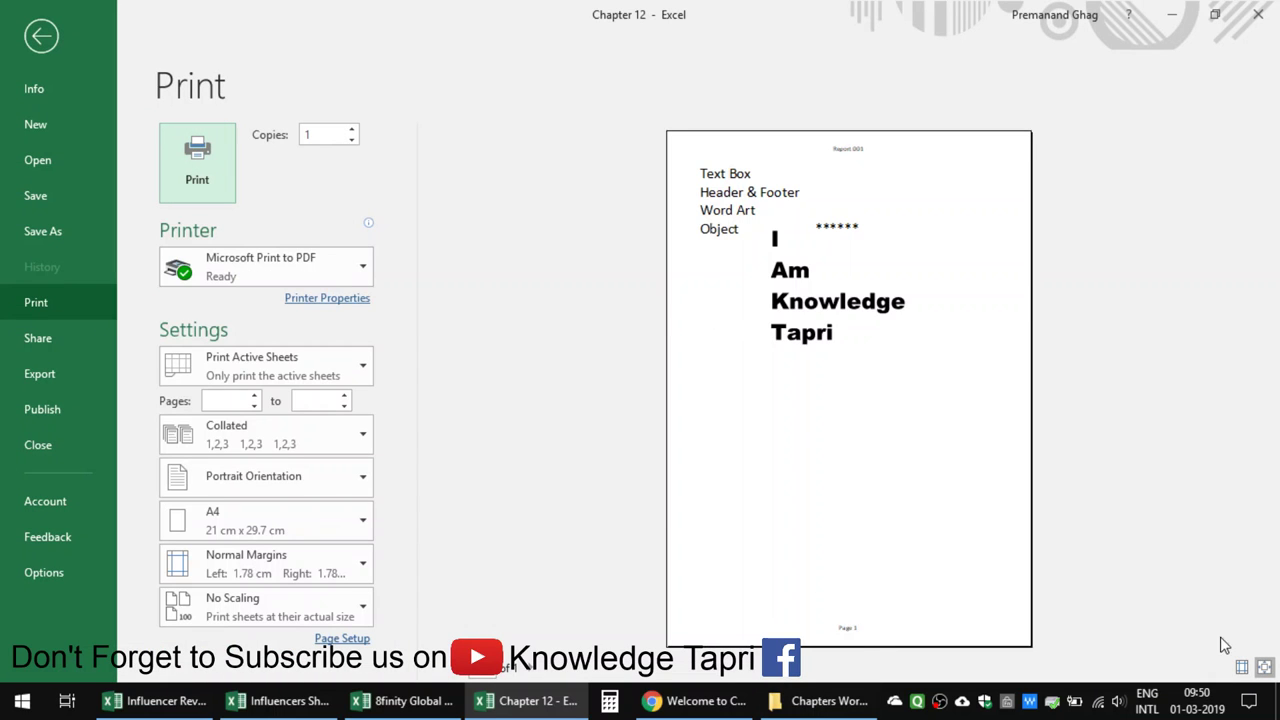
pyautogui.click(1263, 668)
pyautogui.click(1242, 668)
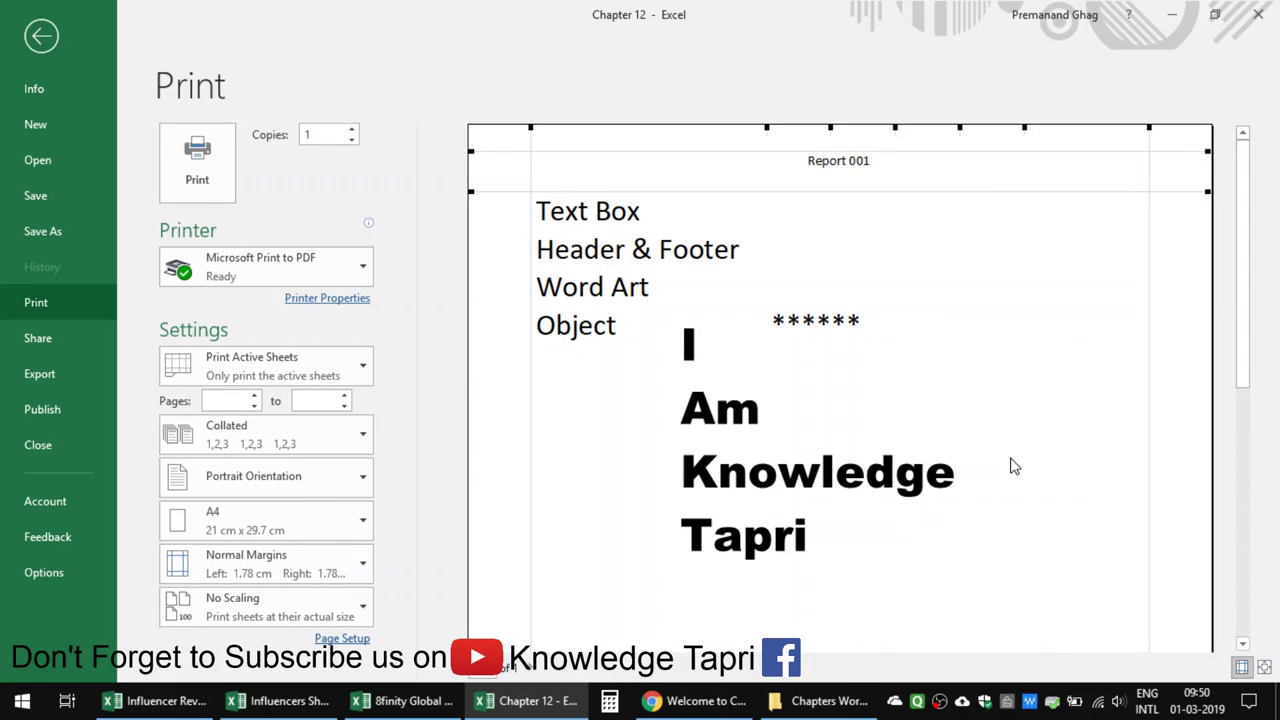
pyautogui.scroll(-1, 1012, 466)
pyautogui.scroll(-5, 1012, 466)
pyautogui.scroll(-1, 830, 660)
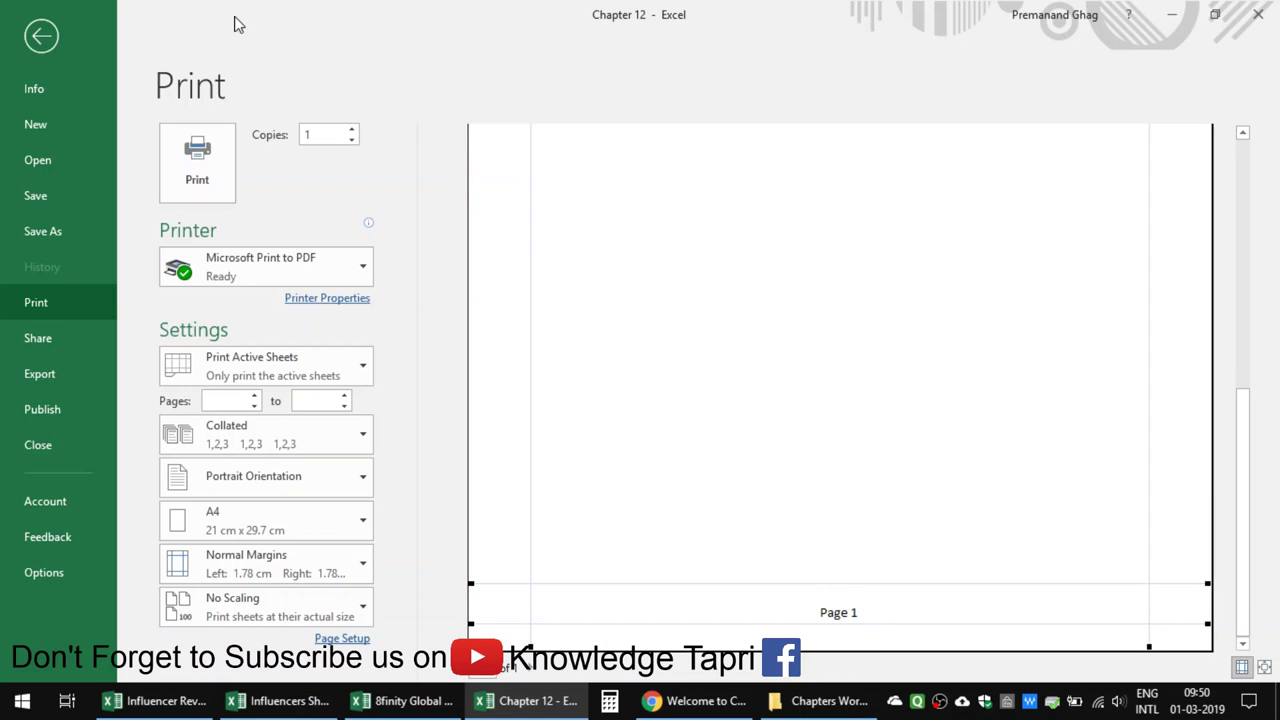
pyautogui.press('Escape')
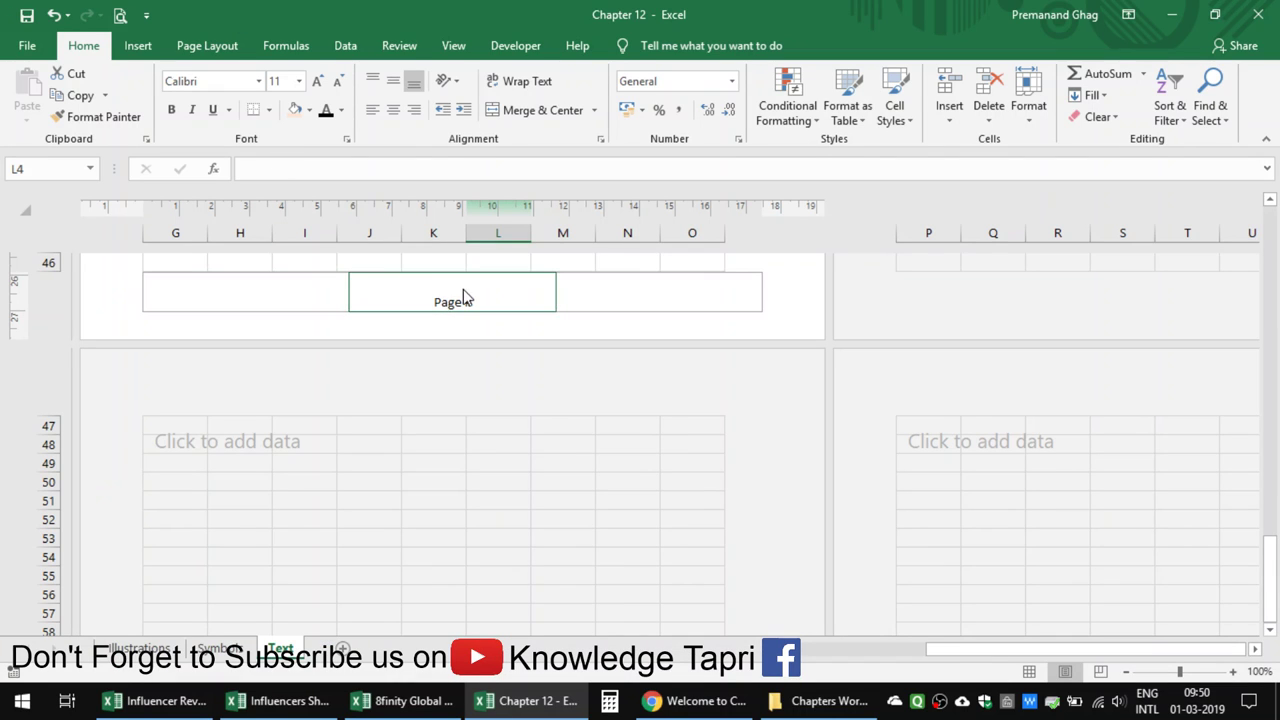
# Delete the Page &[Page] field from the centre footer section
pyautogui.click(466, 300)
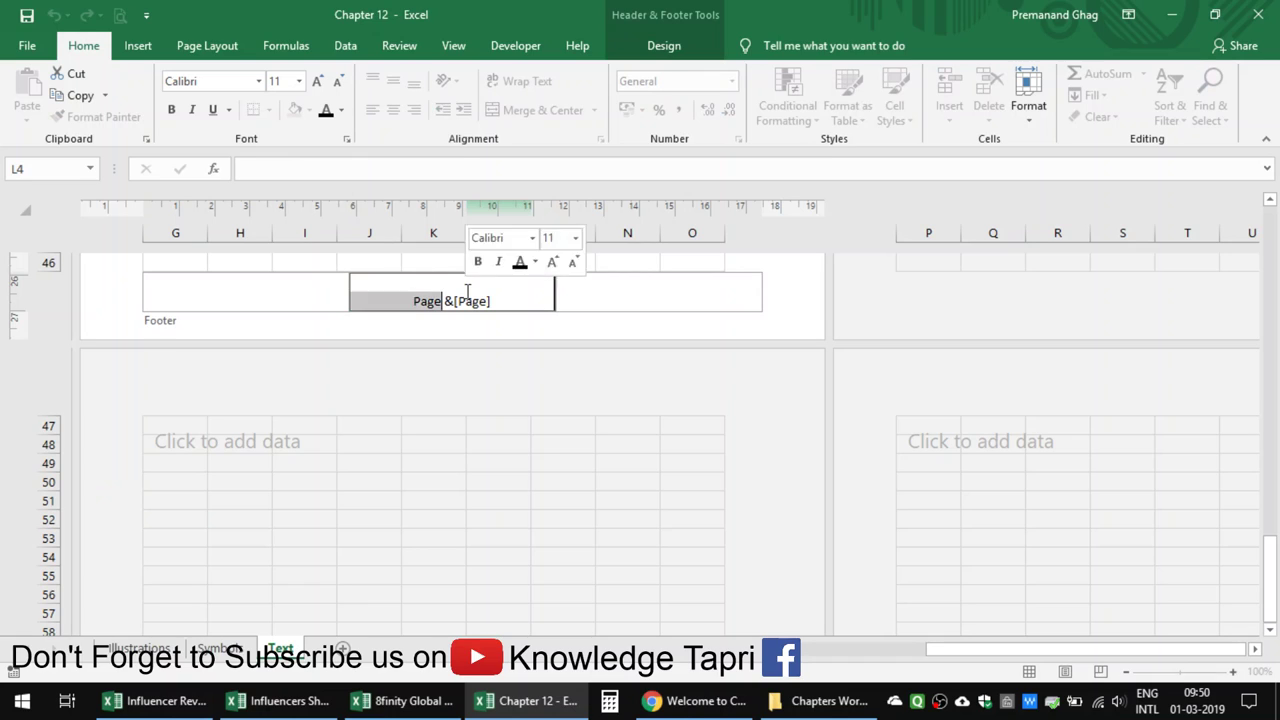
pyautogui.press('Home')
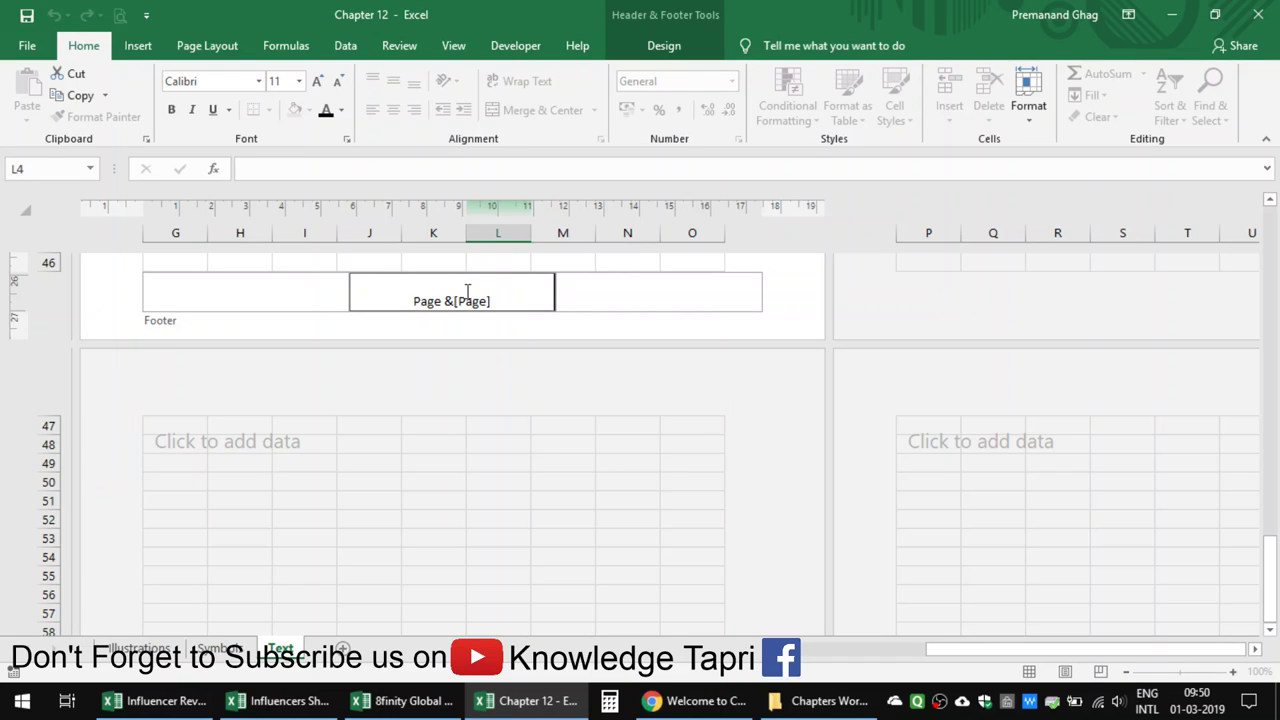
pyautogui.moveTo(502, 300); pyautogui.dragTo(356, 300)
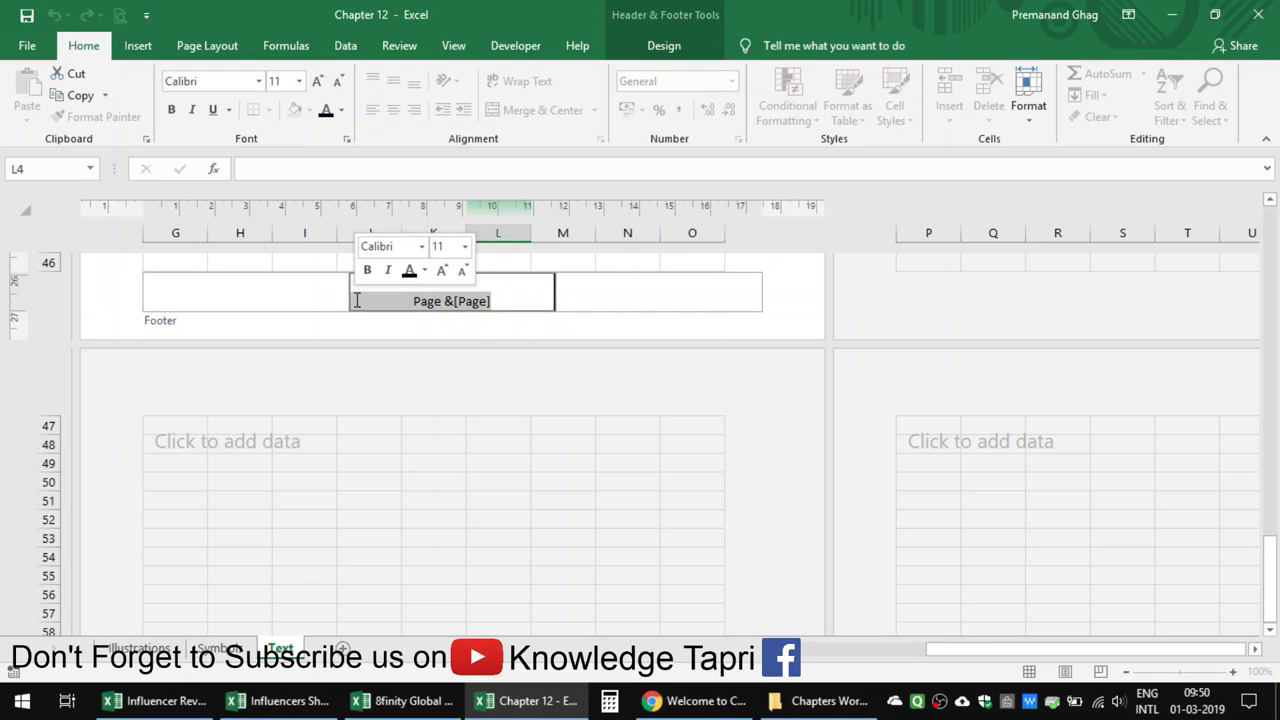
pyautogui.press('Delete')
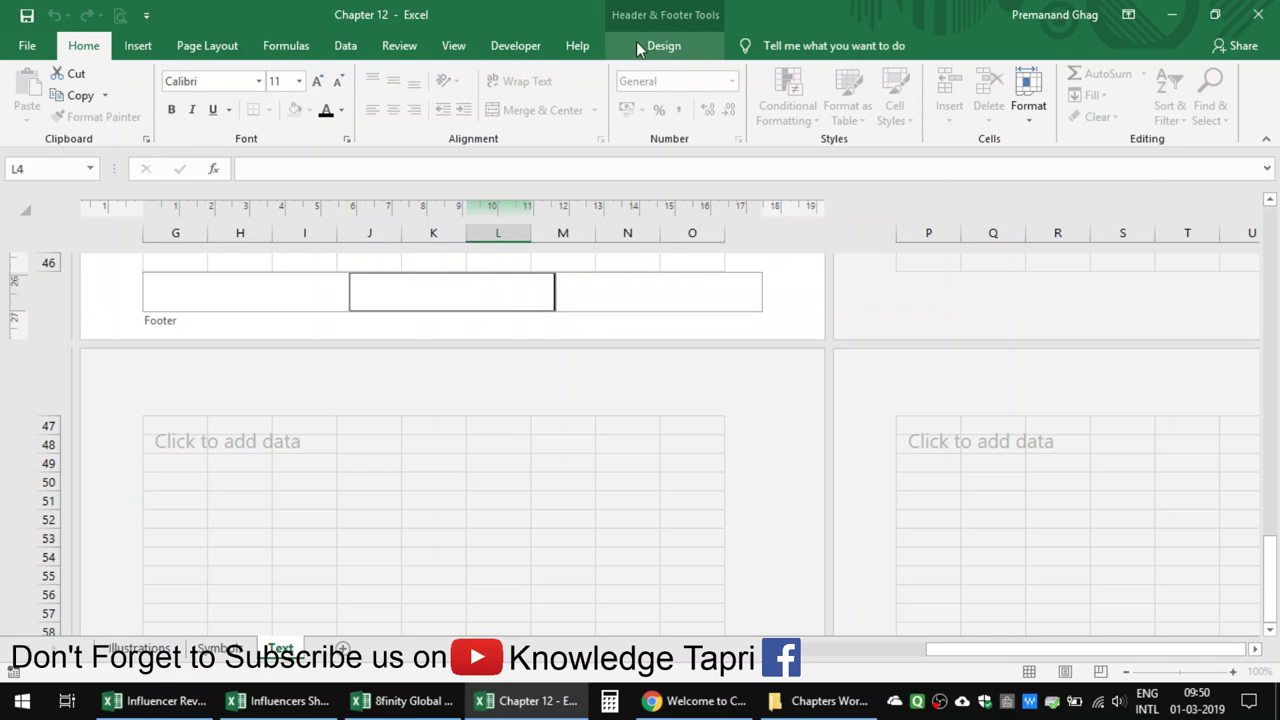
pyautogui.click(640, 46)
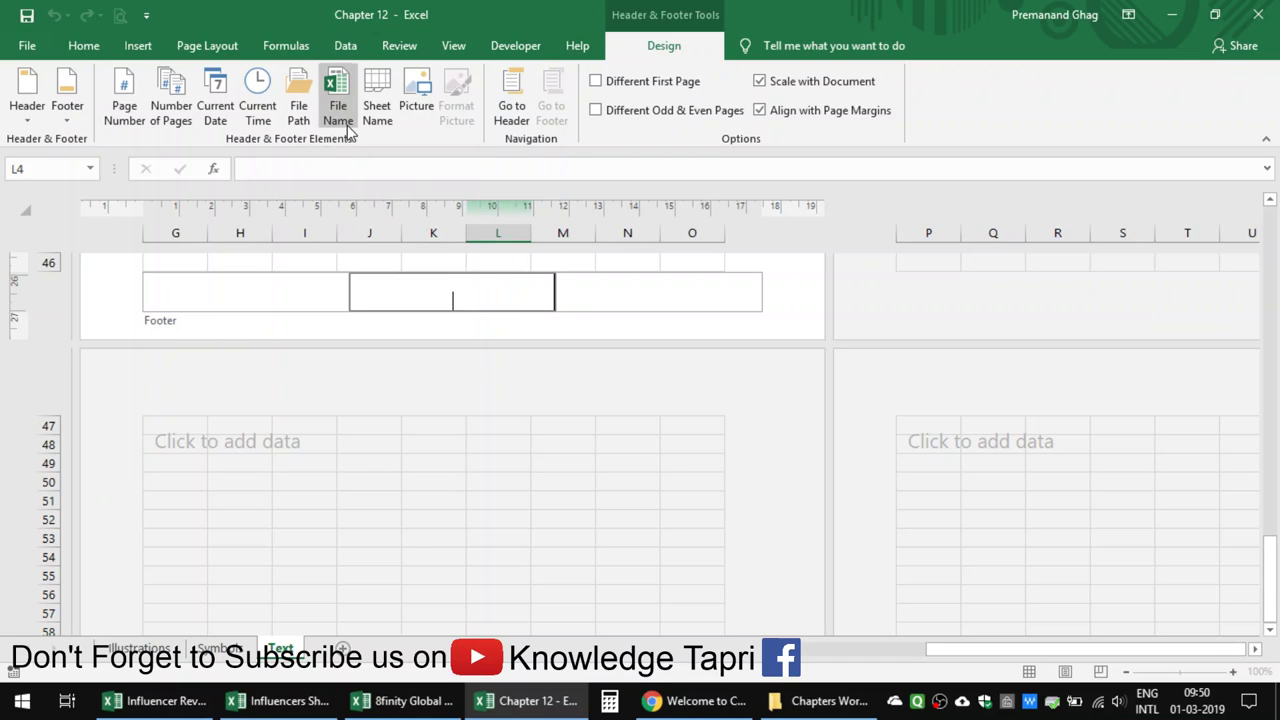
# Cancel inserting a footer picture from file and bring up the preset footer list
pyautogui.click(409, 107)
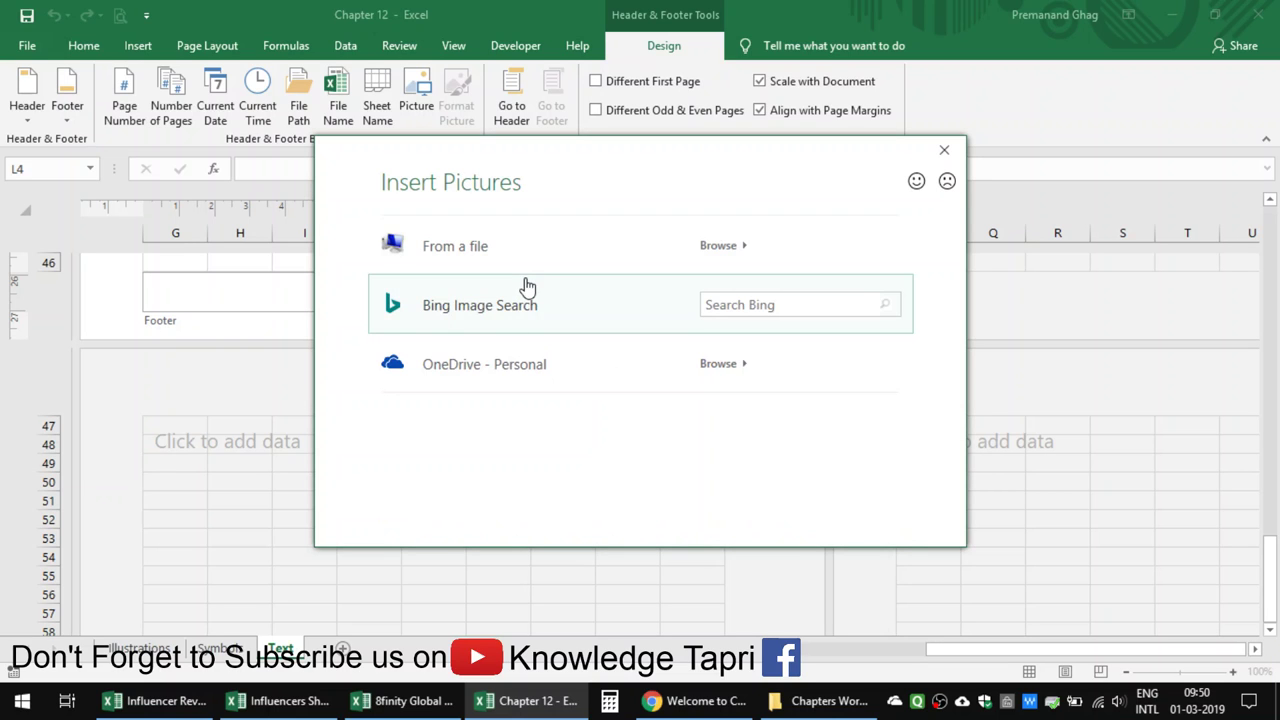
pyautogui.click(486, 248)
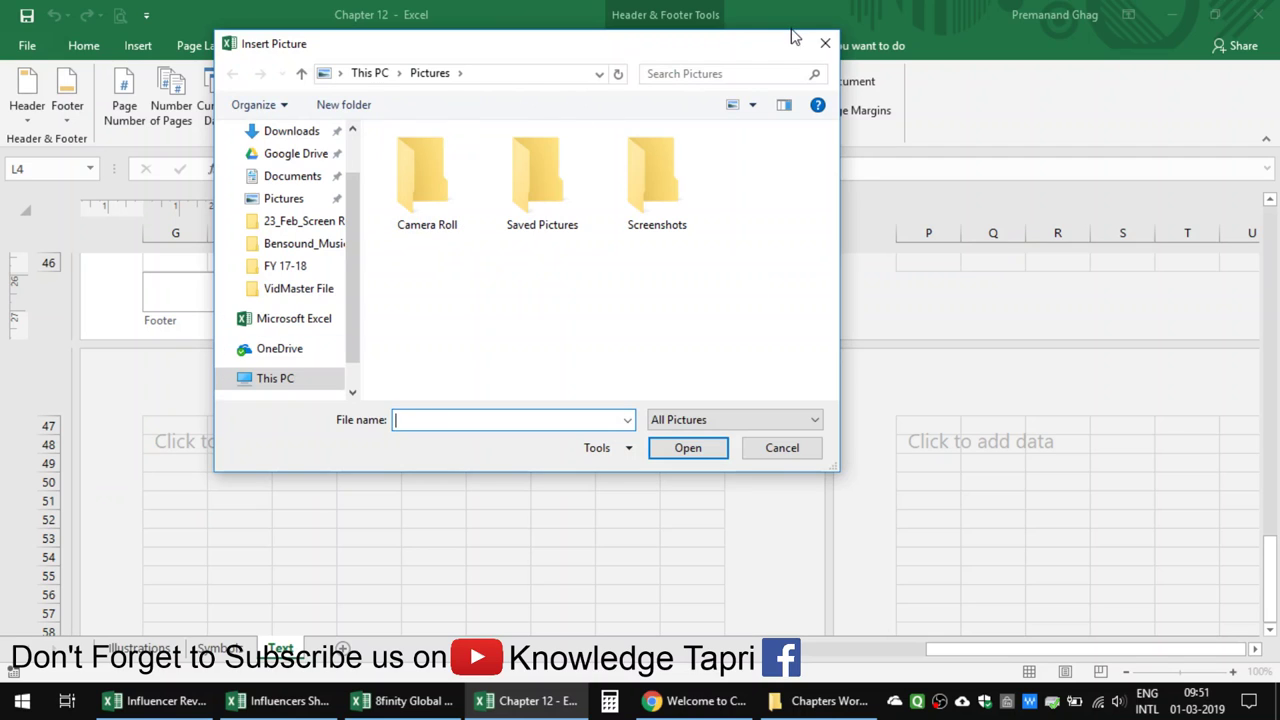
pyautogui.click(824, 43)
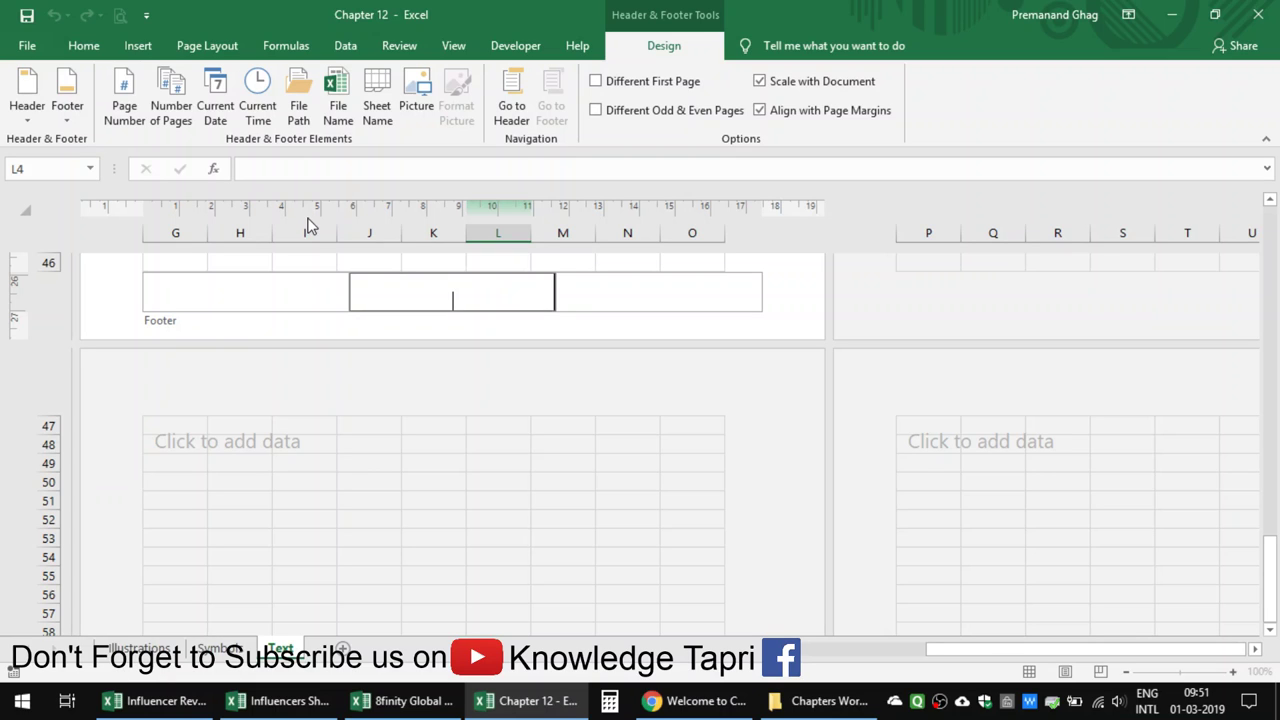
pyautogui.click(67, 100)
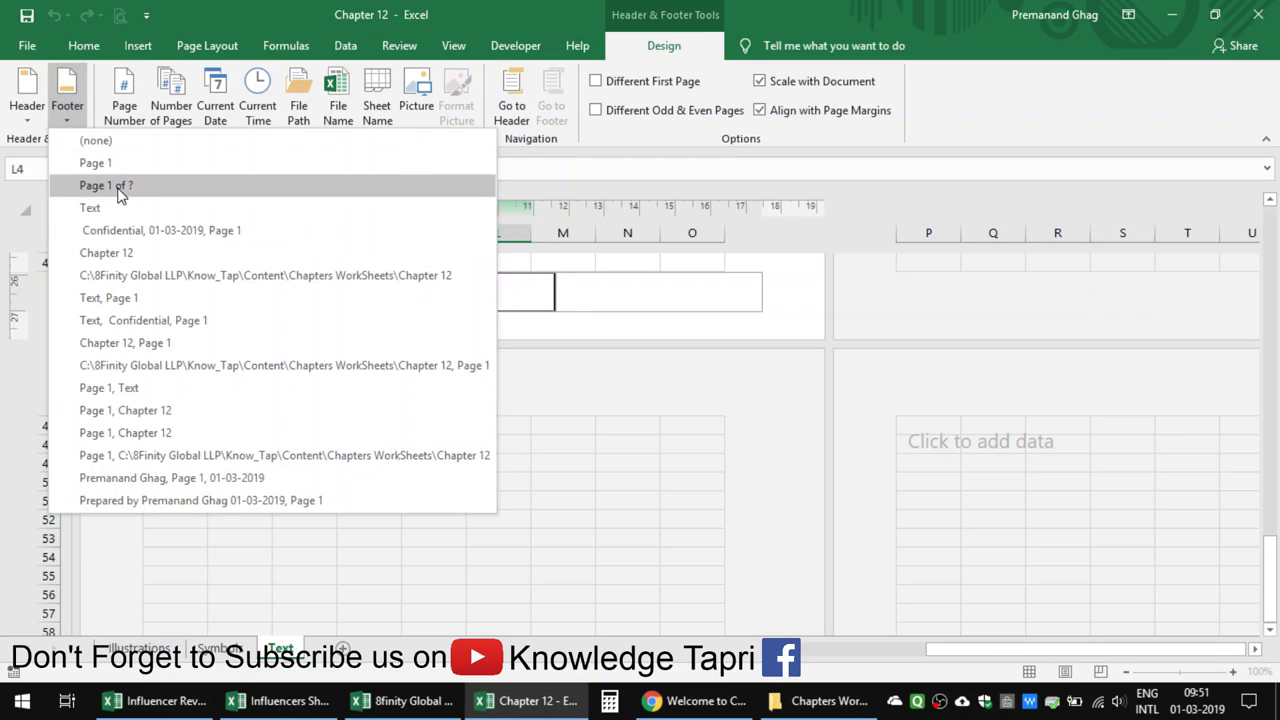
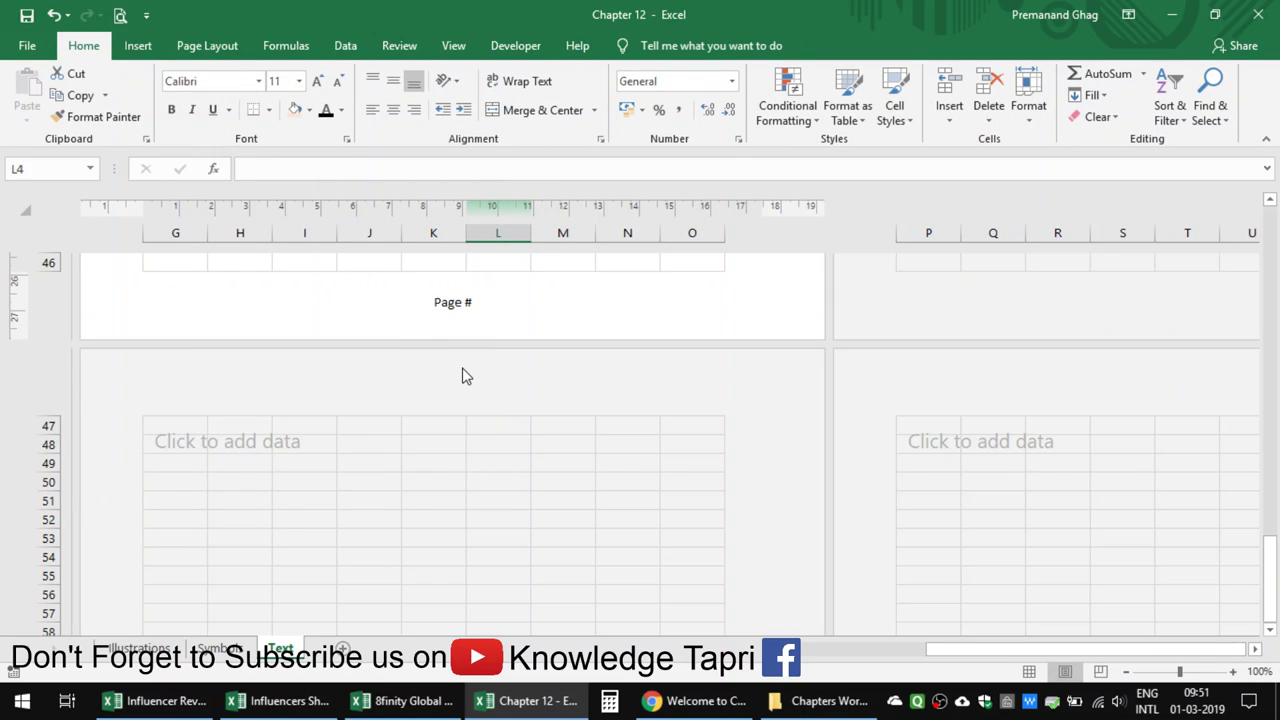
# Return the Text sheet to Normal view and jump to cell A1
pyautogui.scroll(3, 463, 376)
pyautogui.scroll(6, 463, 376)
pyautogui.scroll(6, 463, 376)
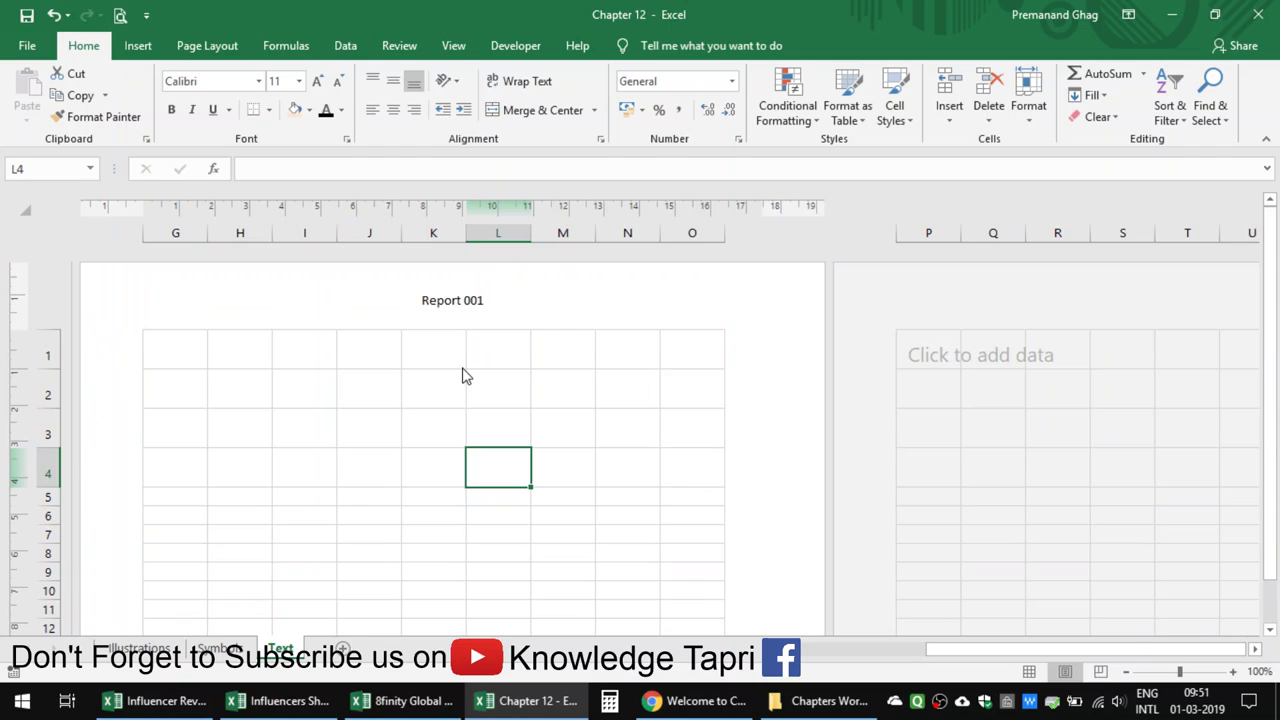
pyautogui.click(458, 372)
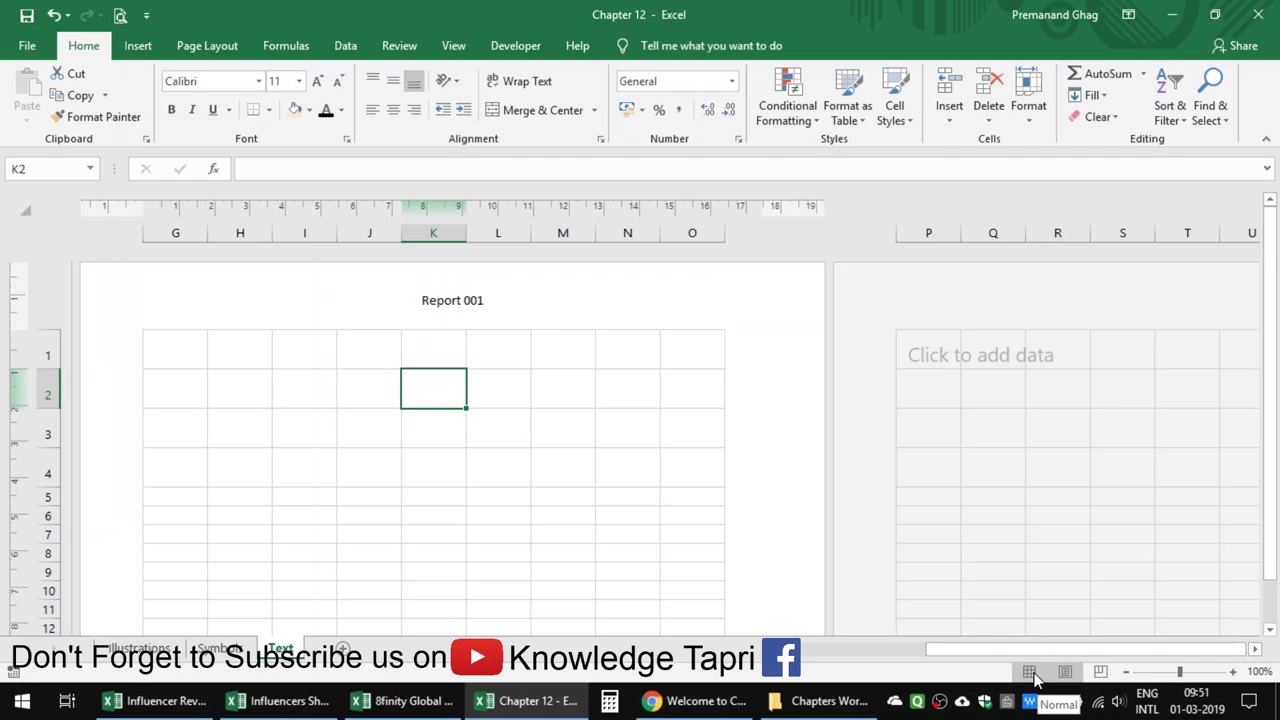
pyautogui.click(1030, 672)
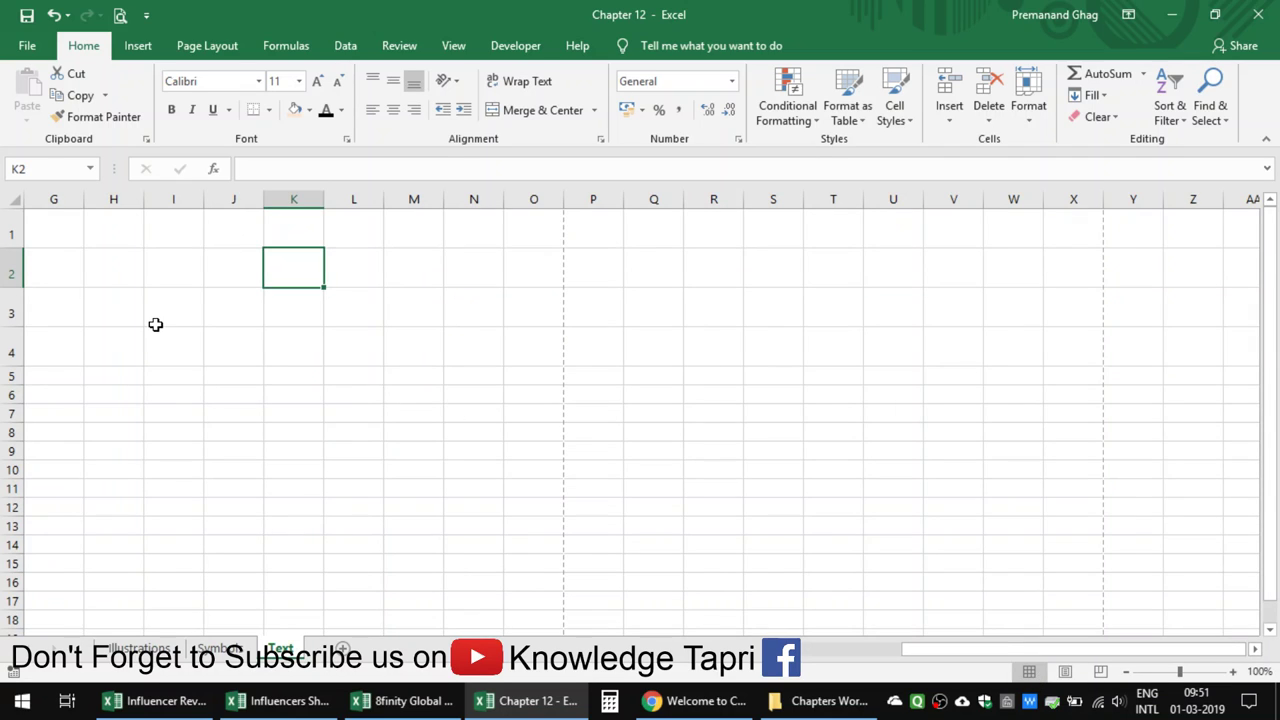
pyautogui.hotkey('ctrl', 'Home')
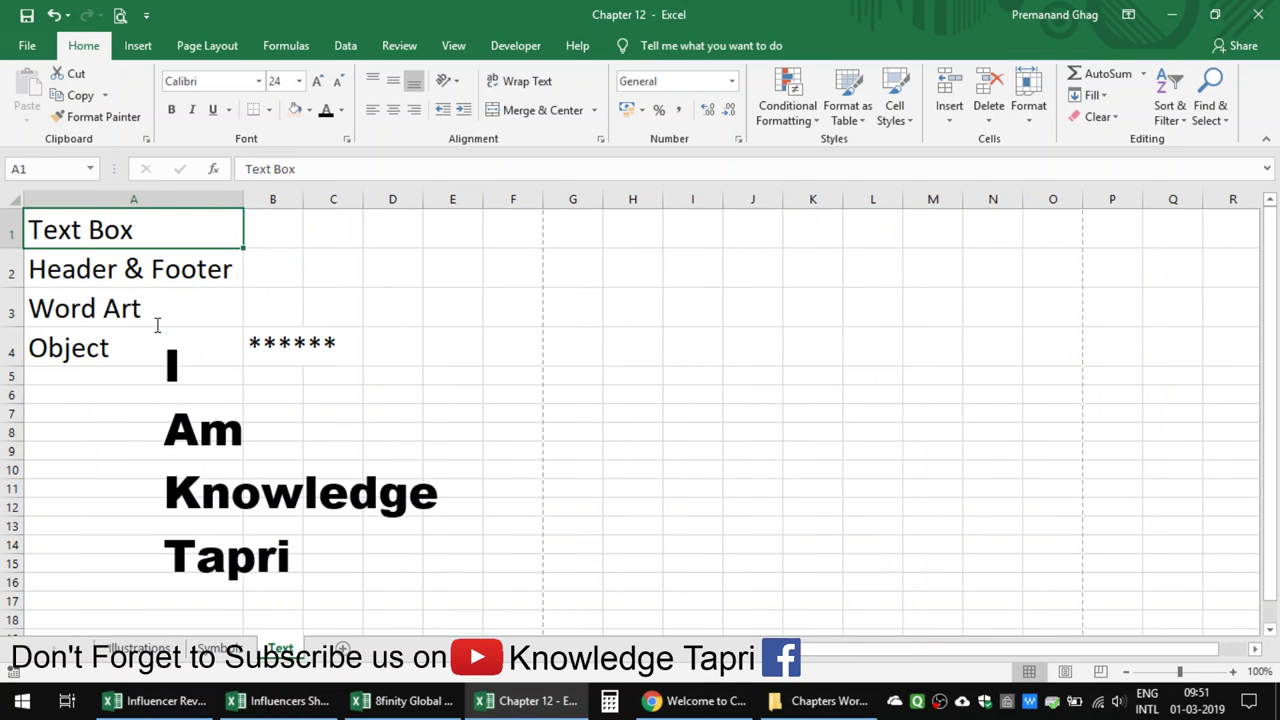
# Move the bold 'I Am Knowledge Tapri' text box up so it covers rows 1–10
pyautogui.scroll(-4, 351, 340)
pyautogui.scroll(-5, 360, 400)
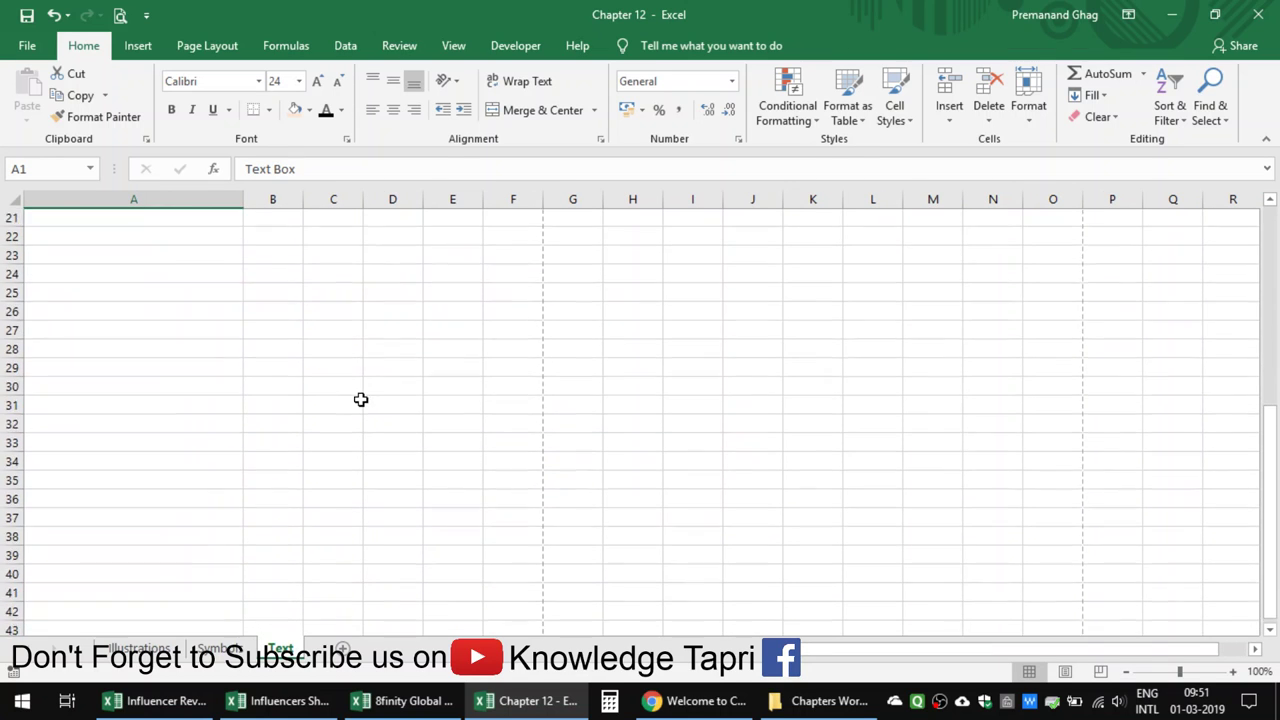
pyautogui.scroll(-1, 361, 399)
pyautogui.scroll(7, 360, 398)
pyautogui.scroll(3, 360, 398)
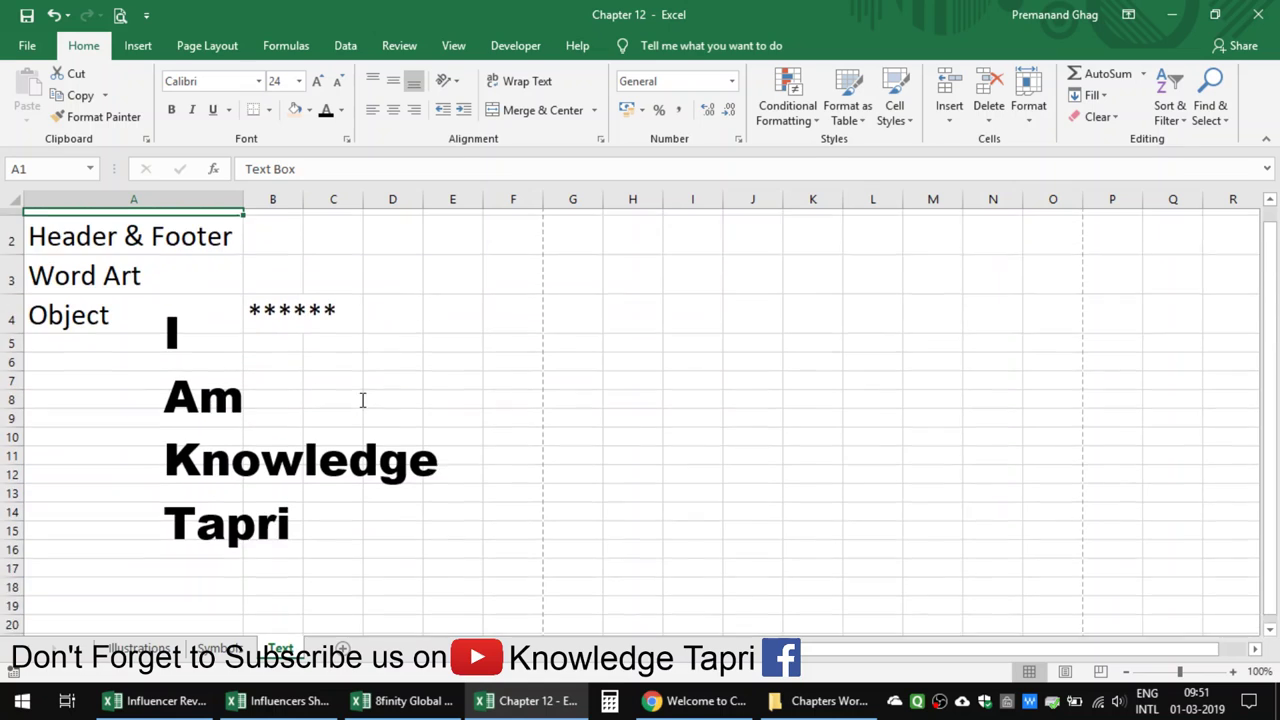
pyautogui.scroll(1, 360, 398)
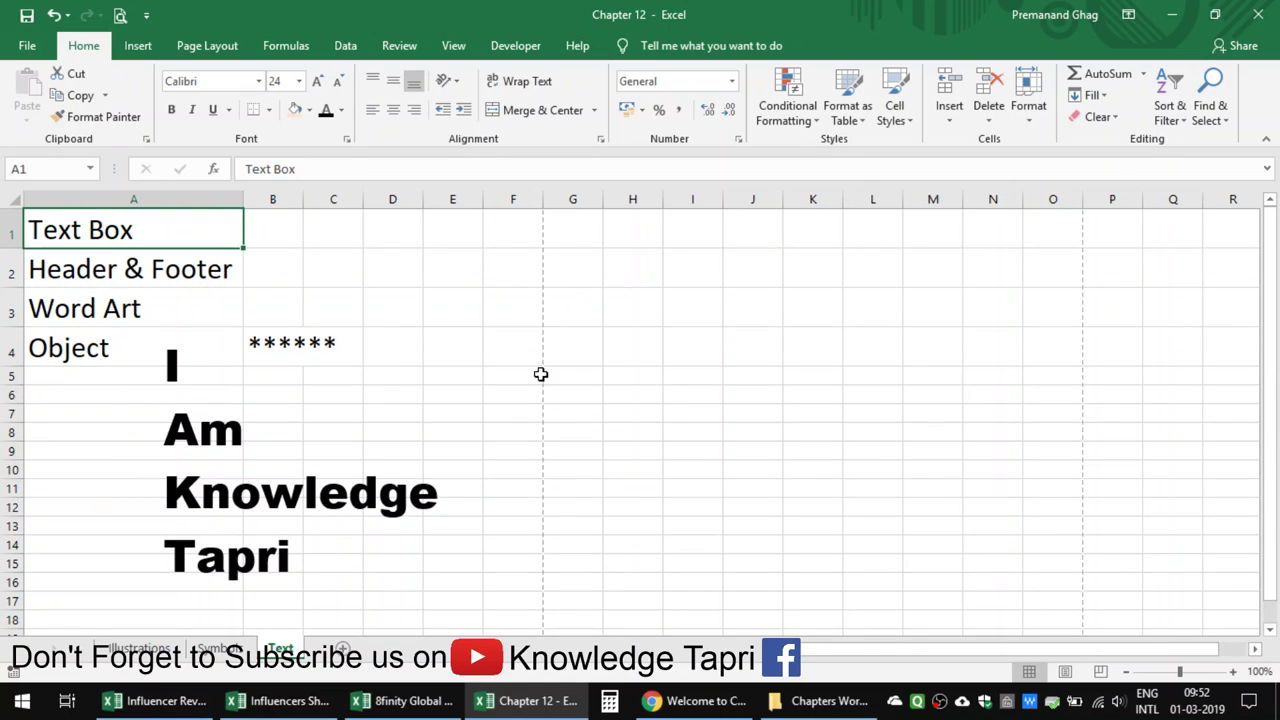
pyautogui.scroll(-1, 542, 410)
pyautogui.scroll(-4, 542, 424)
pyautogui.scroll(-3, 540, 423)
pyautogui.scroll(-4, 540, 420)
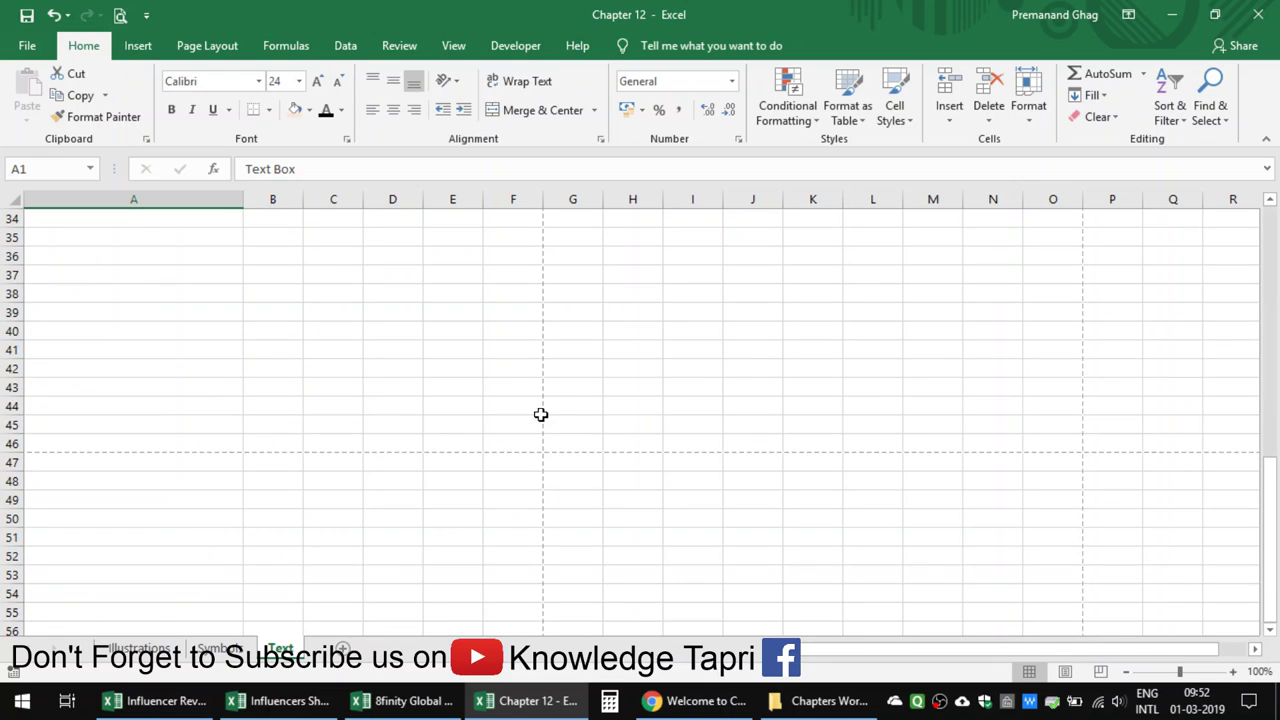
pyautogui.scroll(1, 500, 350)
pyautogui.scroll(6, 480, 311)
pyautogui.scroll(1, 466, 280)
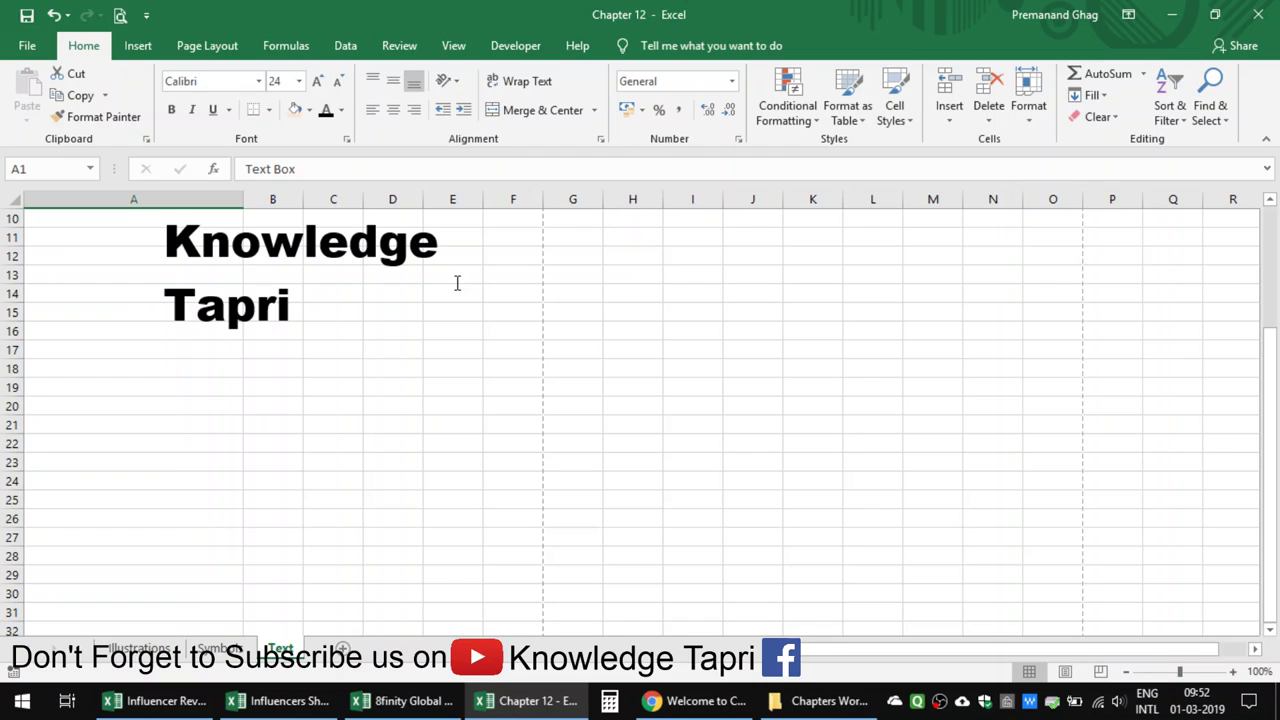
pyautogui.scroll(3, 437, 286)
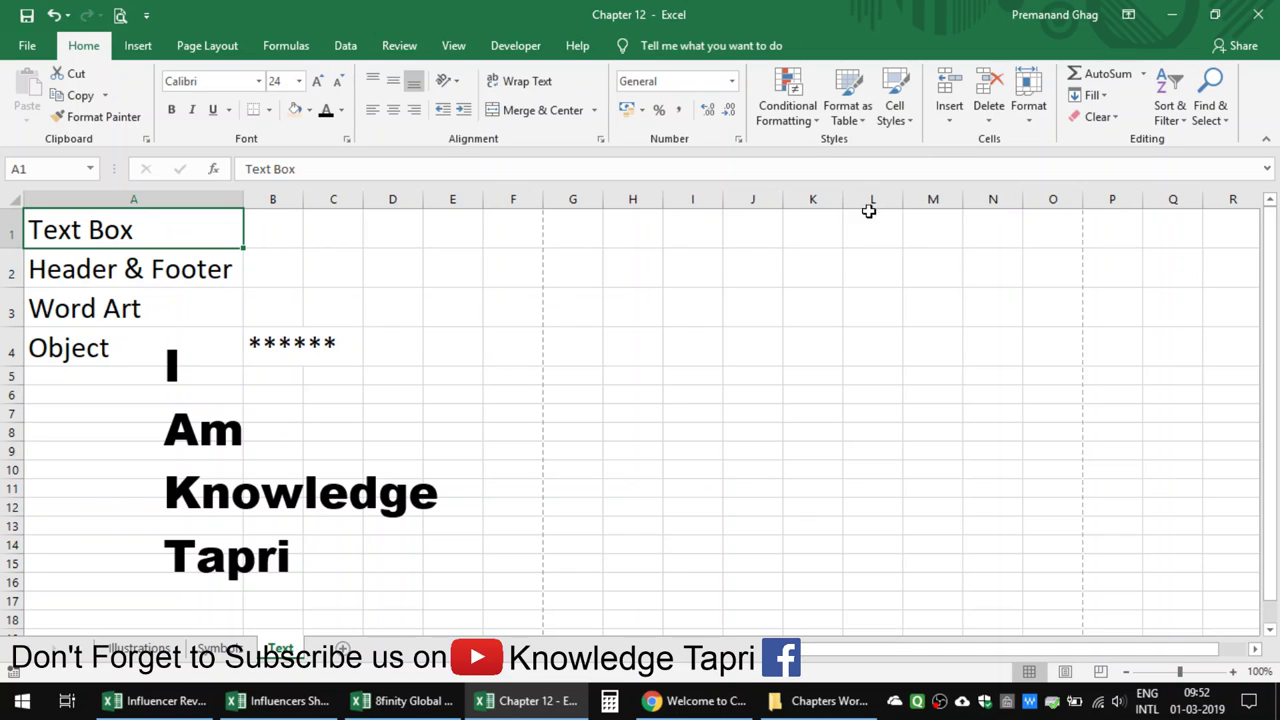
pyautogui.click(198, 432)
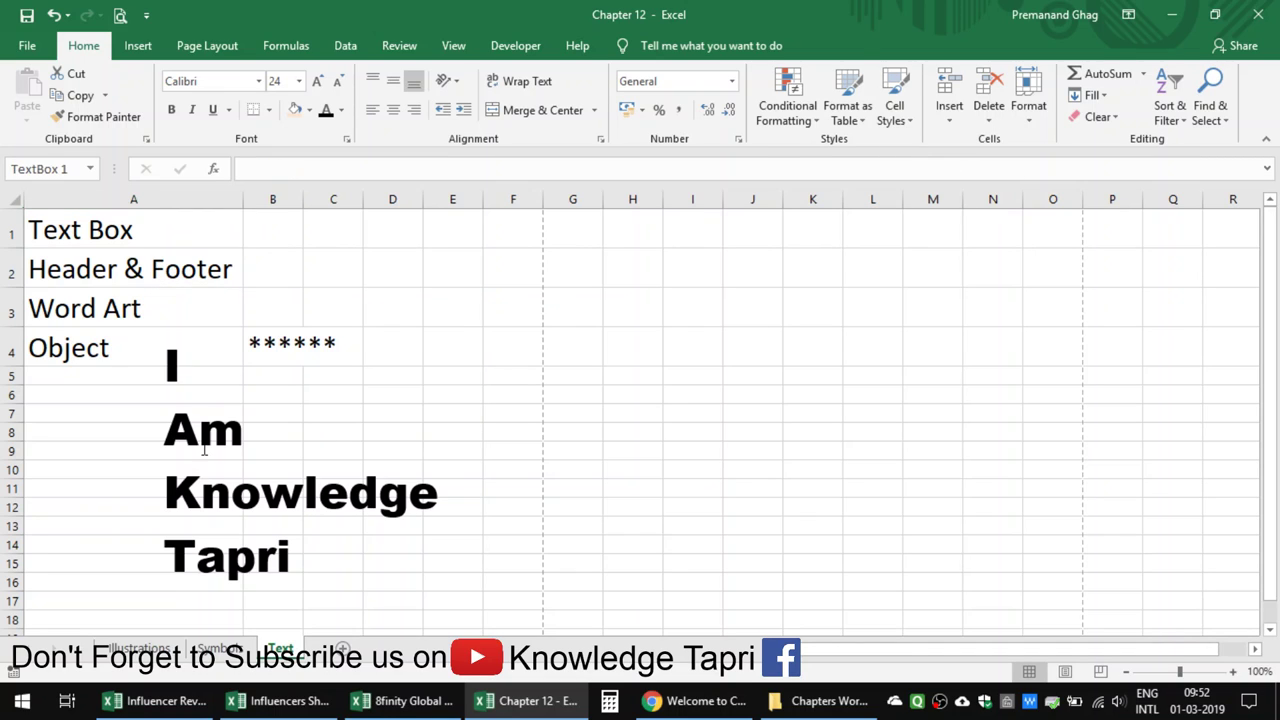
pyautogui.moveTo(276, 325); pyautogui.dragTo(273, 200)
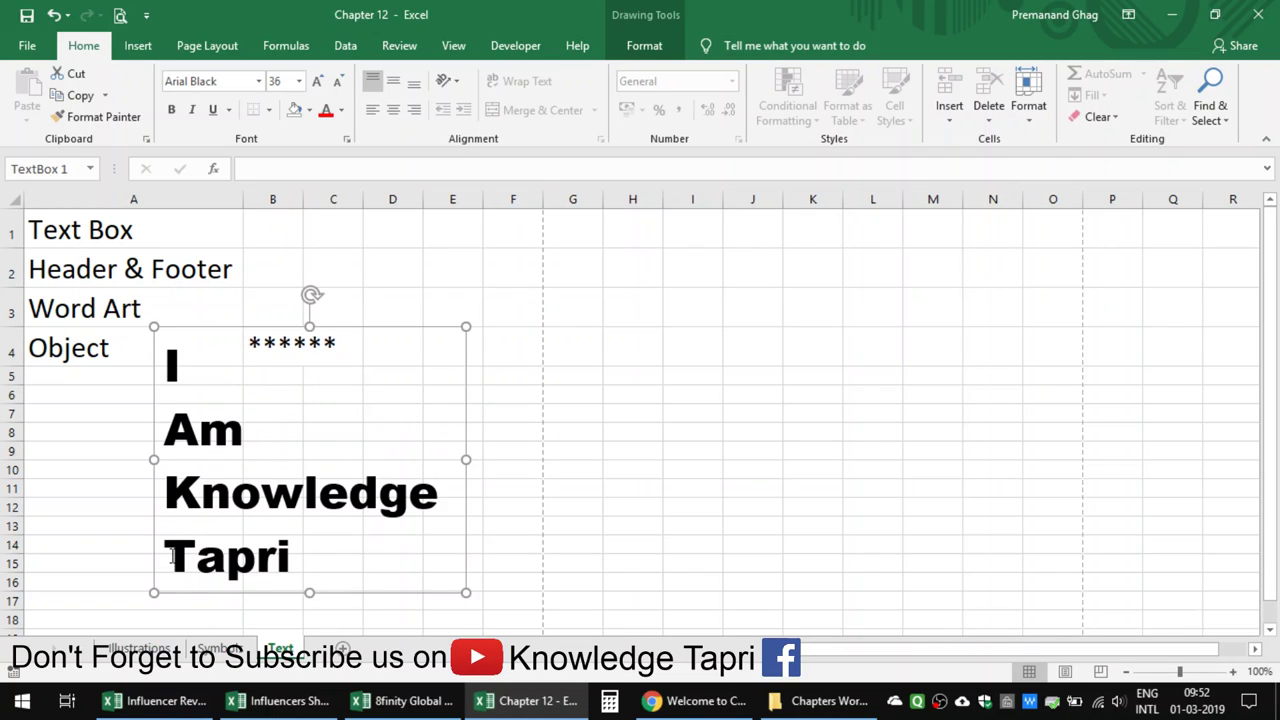
pyautogui.moveTo(186, 594); pyautogui.dragTo(189, 476)
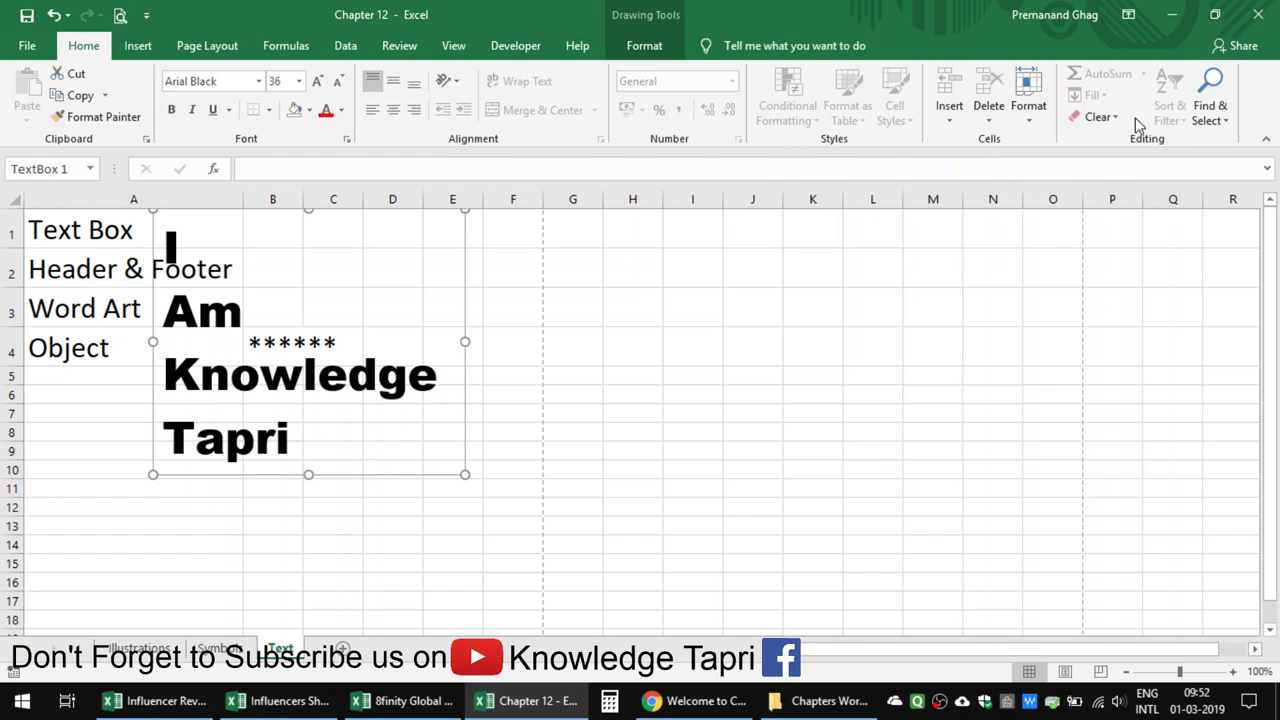
# Insert orange-outline WordArt reading 'STOP'
pyautogui.click(100, 116)
pyautogui.click(140, 46)
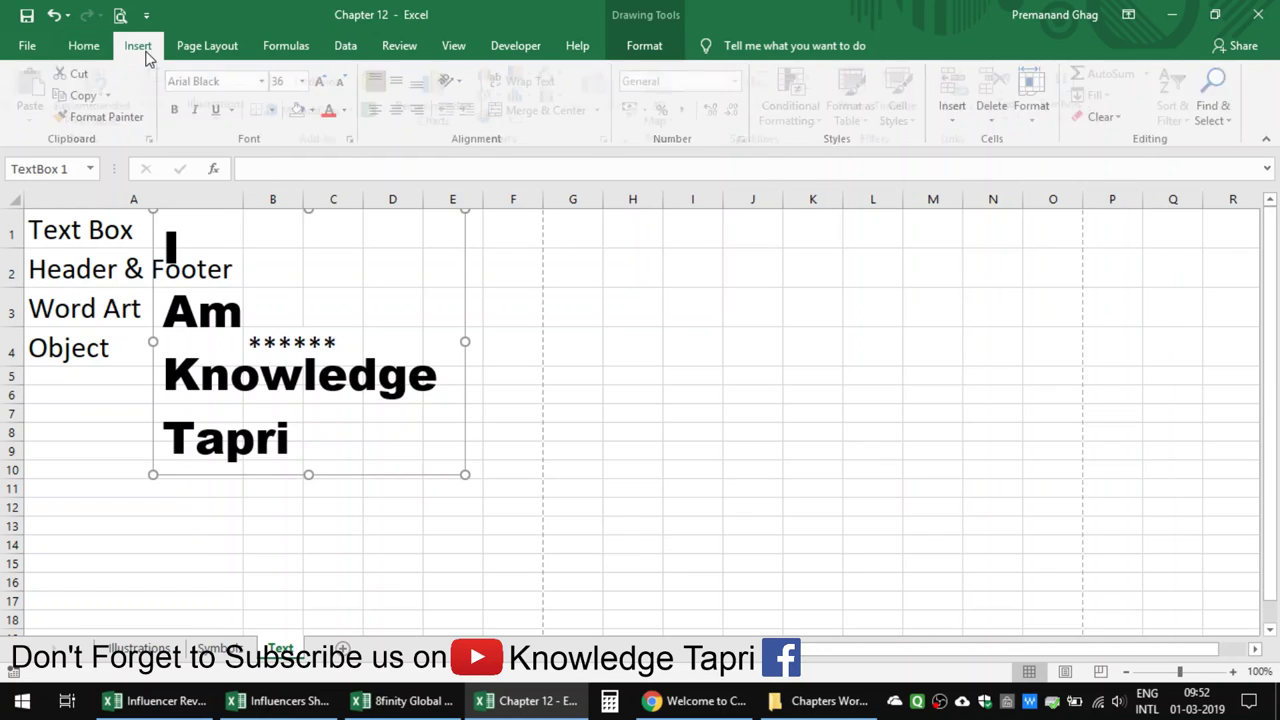
pyautogui.click(1016, 118)
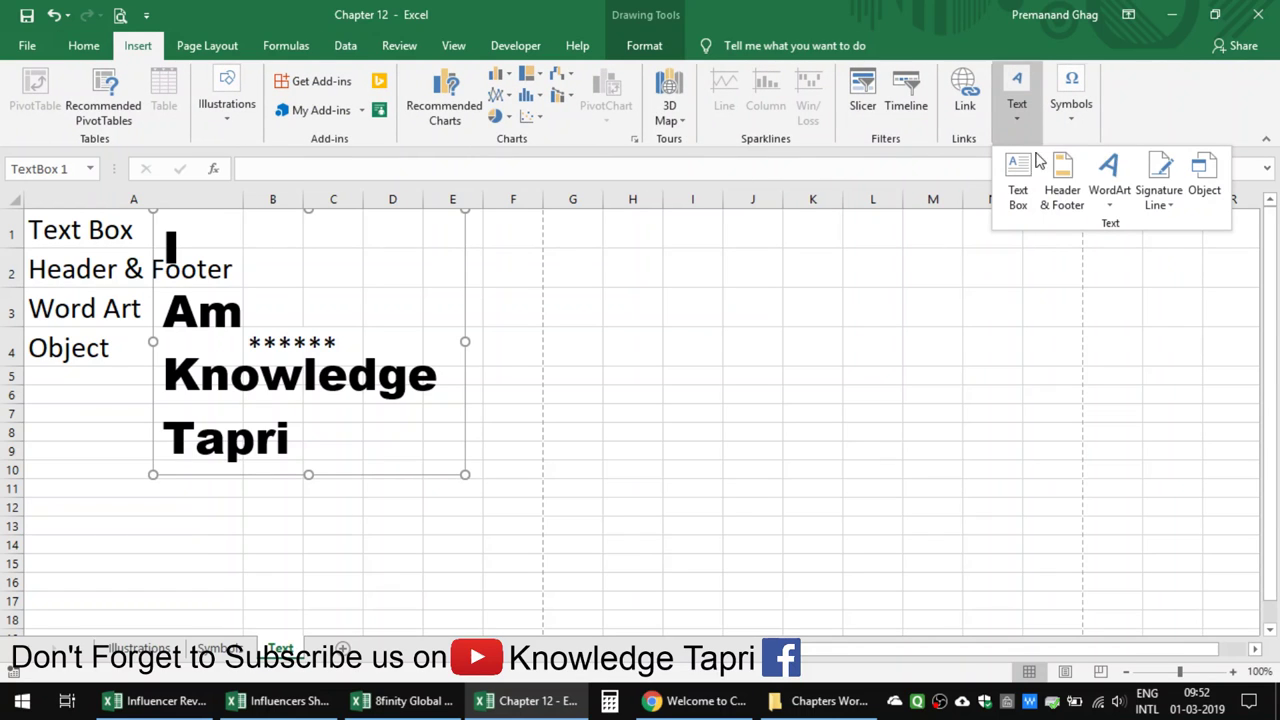
pyautogui.click(1106, 195)
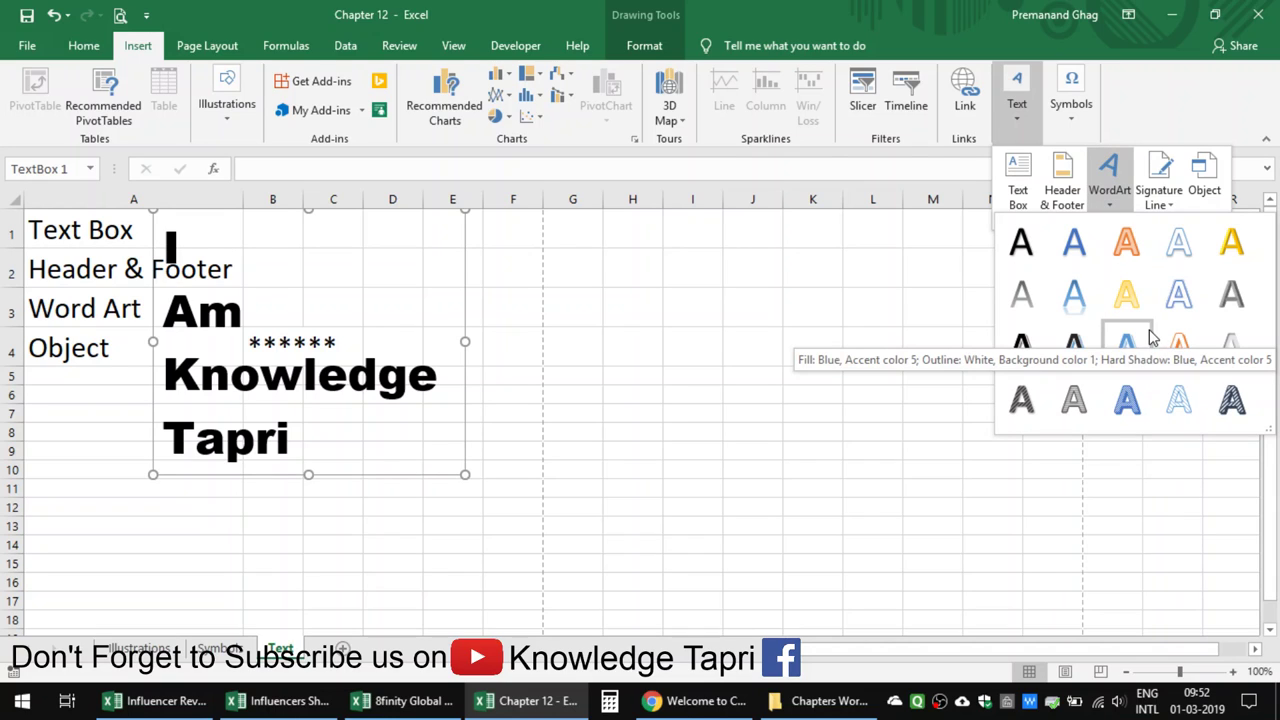
pyautogui.click(1140, 258)
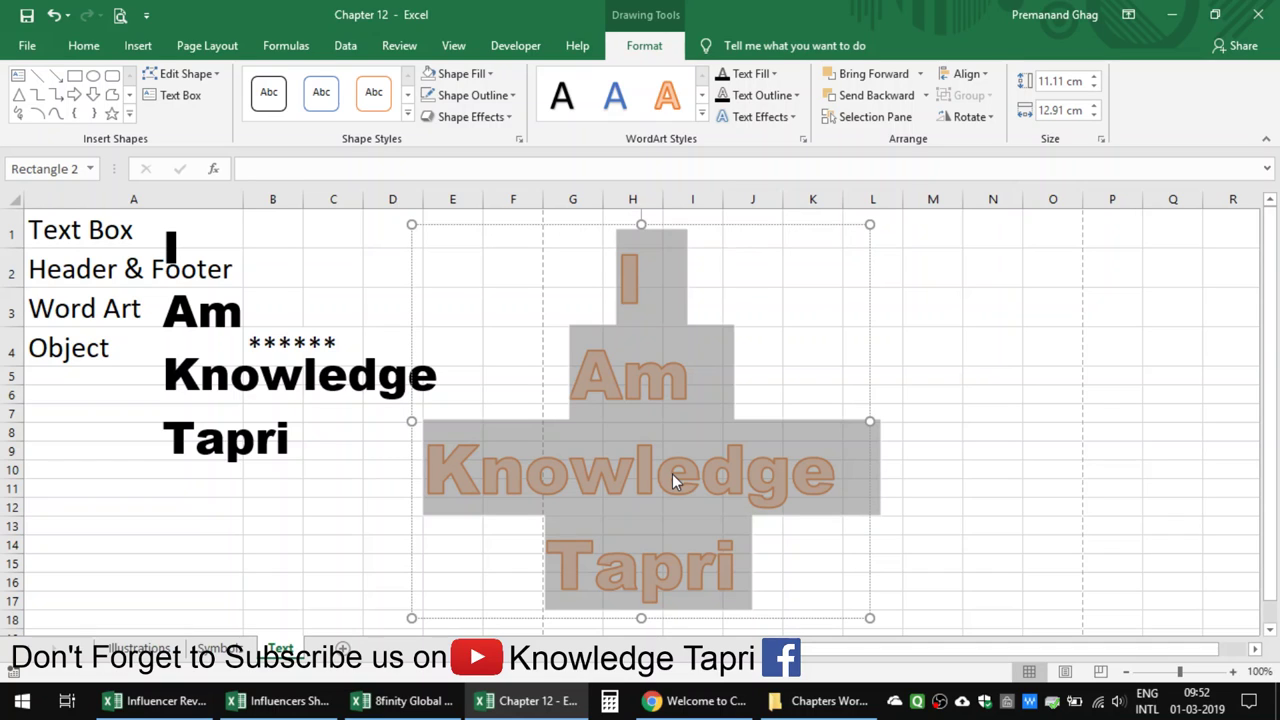
pyautogui.write('STOP')
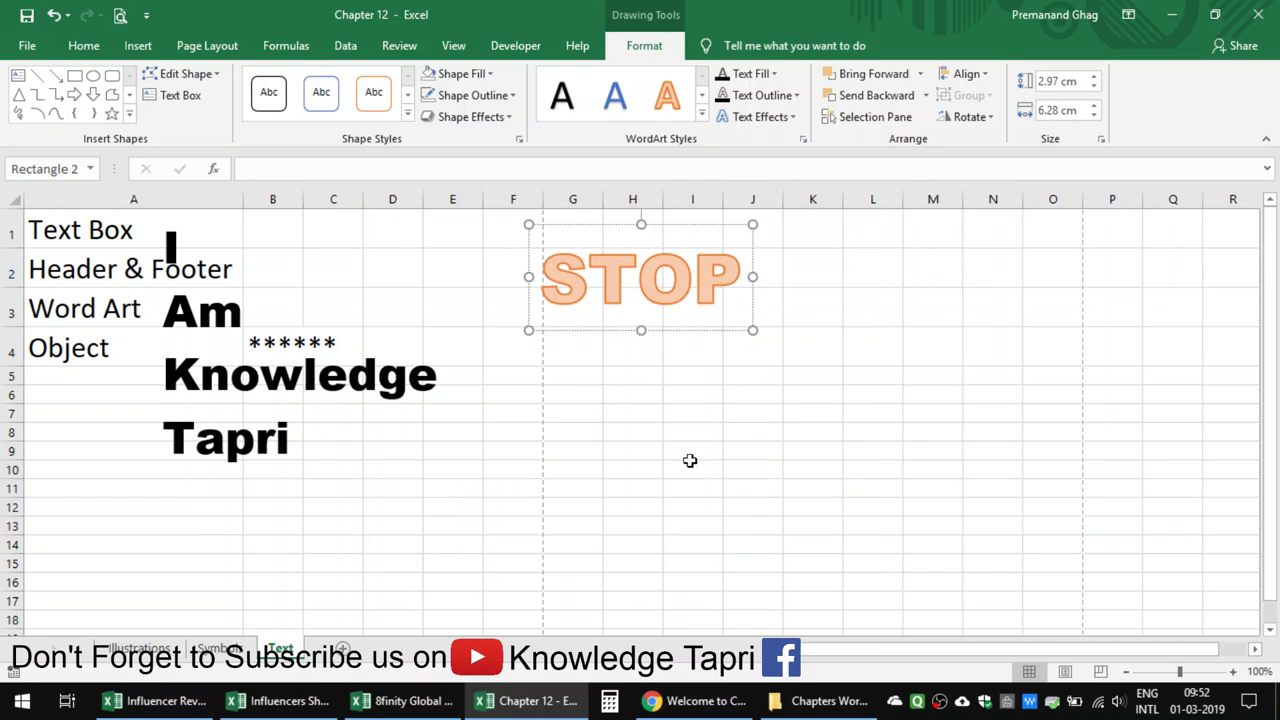
# Give STOP a white-fill orange-outline shadow style and place it below the text box
pyautogui.click(667, 225)
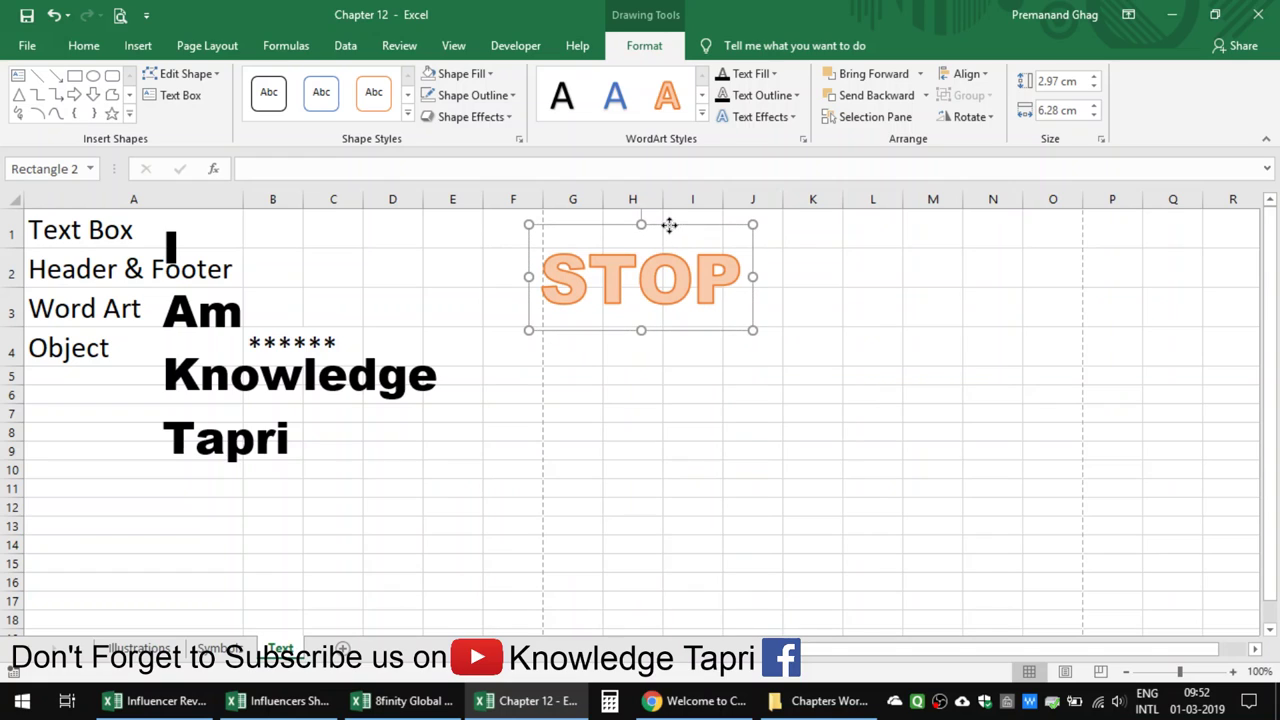
pyautogui.click(701, 113)
pyautogui.click(721, 205)
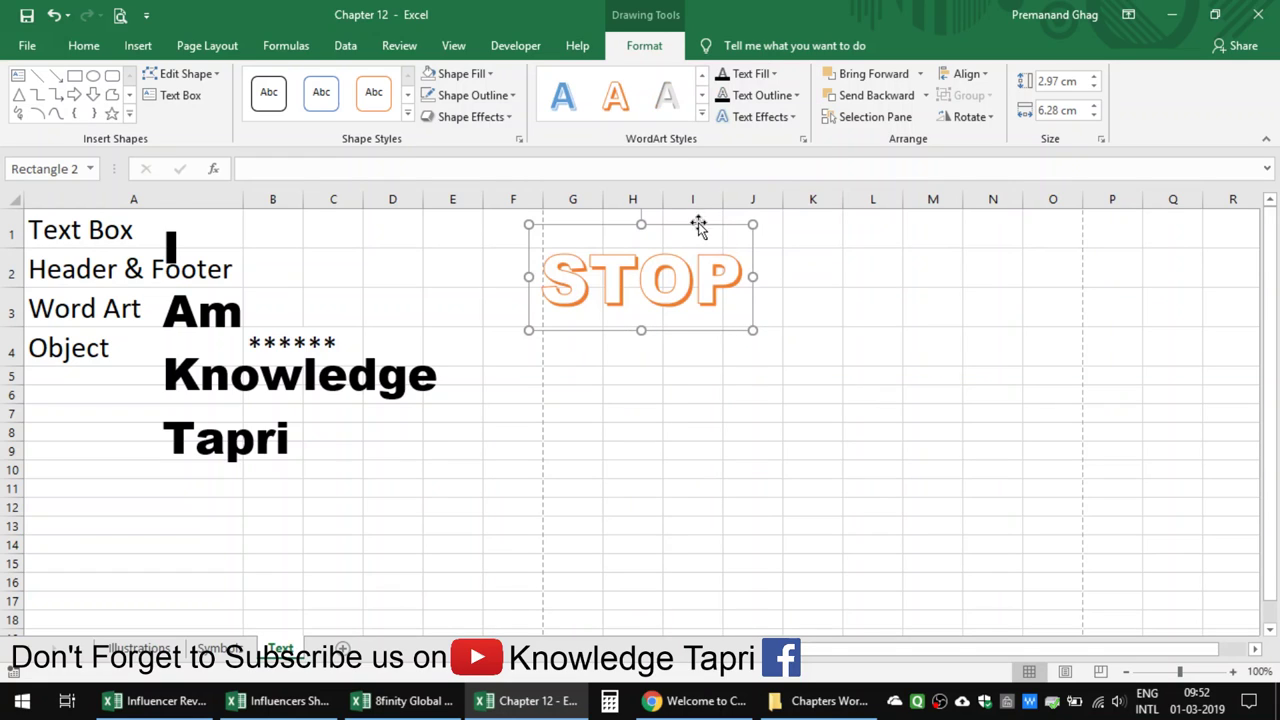
pyautogui.moveTo(698, 227); pyautogui.dragTo(218, 481)
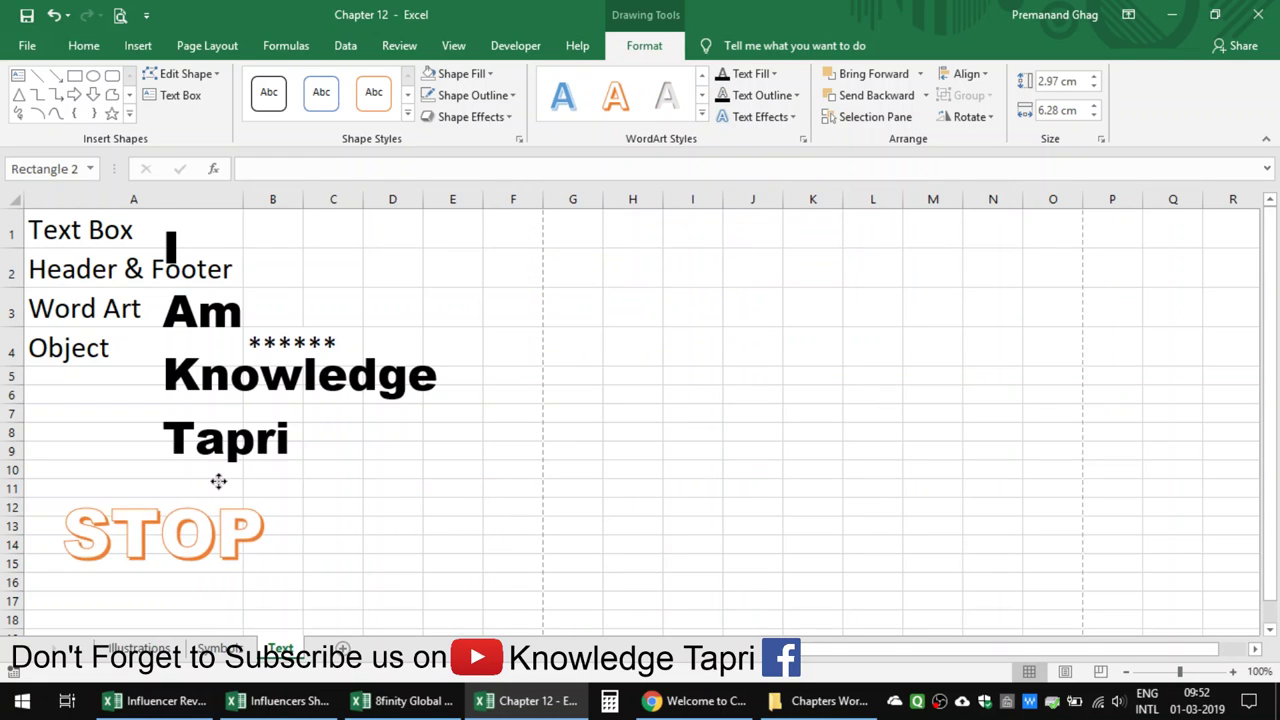
pyautogui.scroll(-2, 423, 434)
pyautogui.moveTo(234, 391); pyautogui.dragTo(364, 472)
pyautogui.click(452, 414)
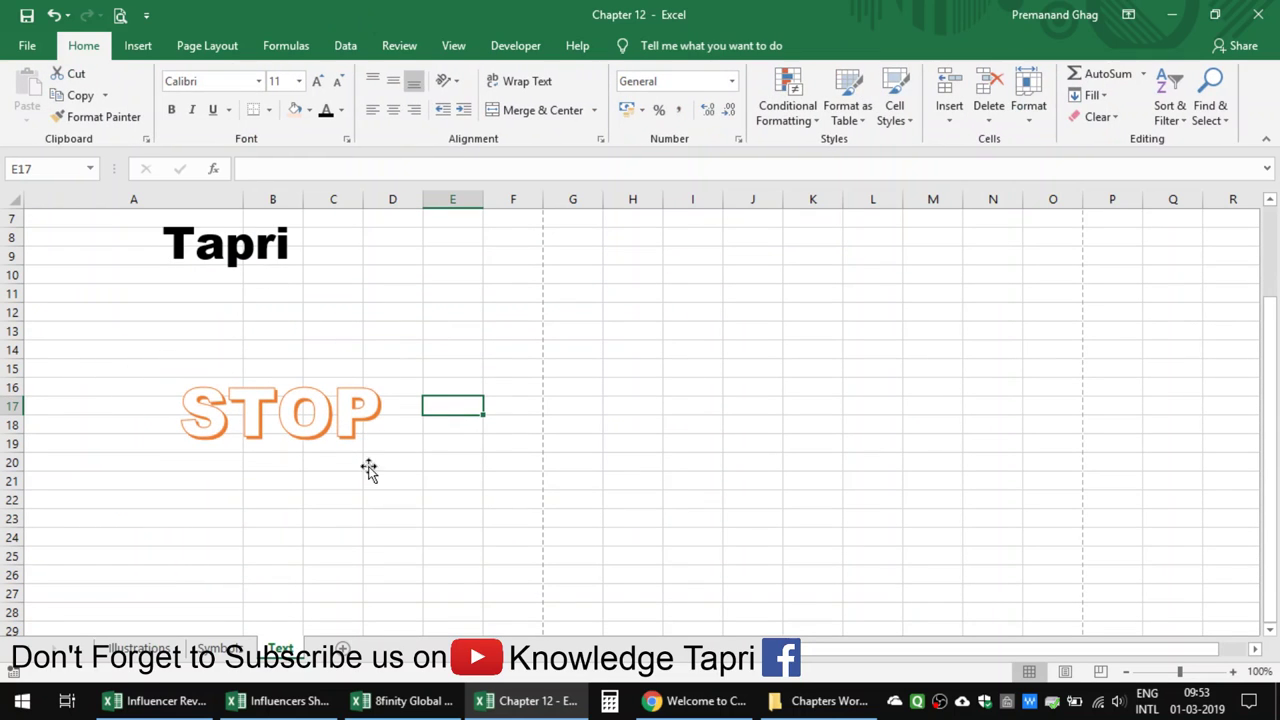
# Reapply the orange-outline WordArt style to STOP and bring up the Shape Styles gallery
pyautogui.click(314, 436)
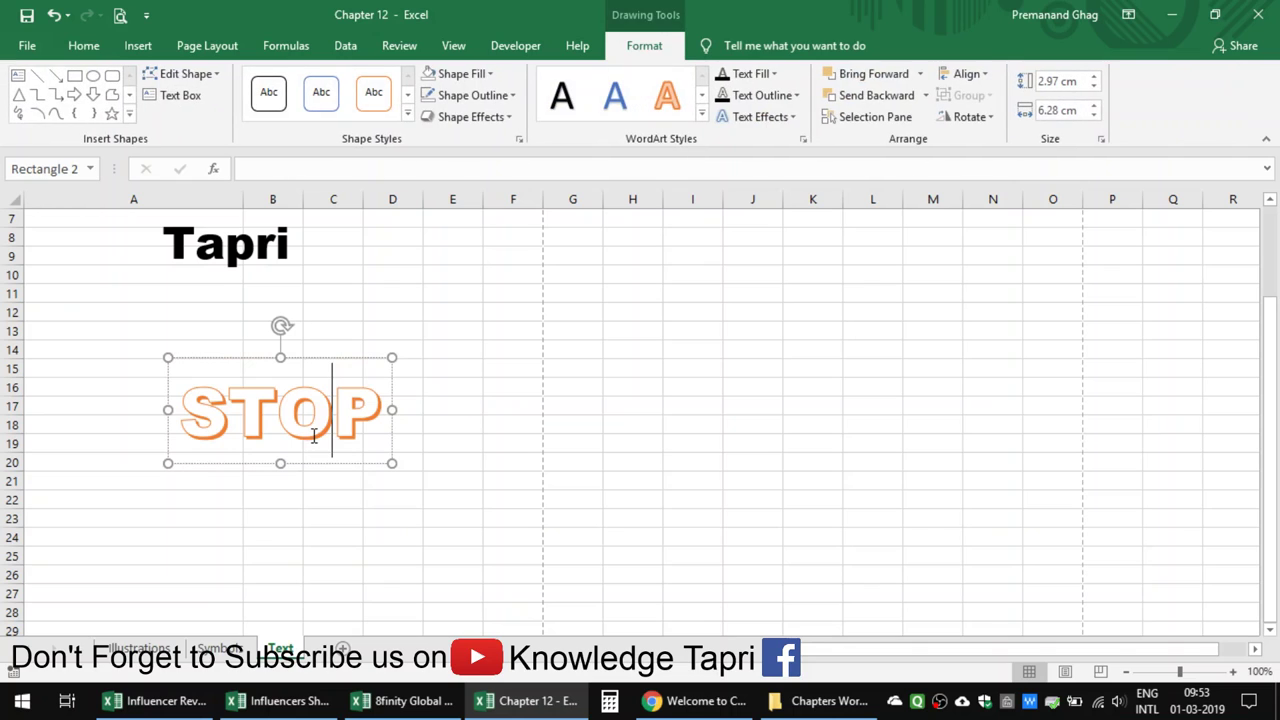
pyautogui.click(455, 406)
pyautogui.click(242, 430)
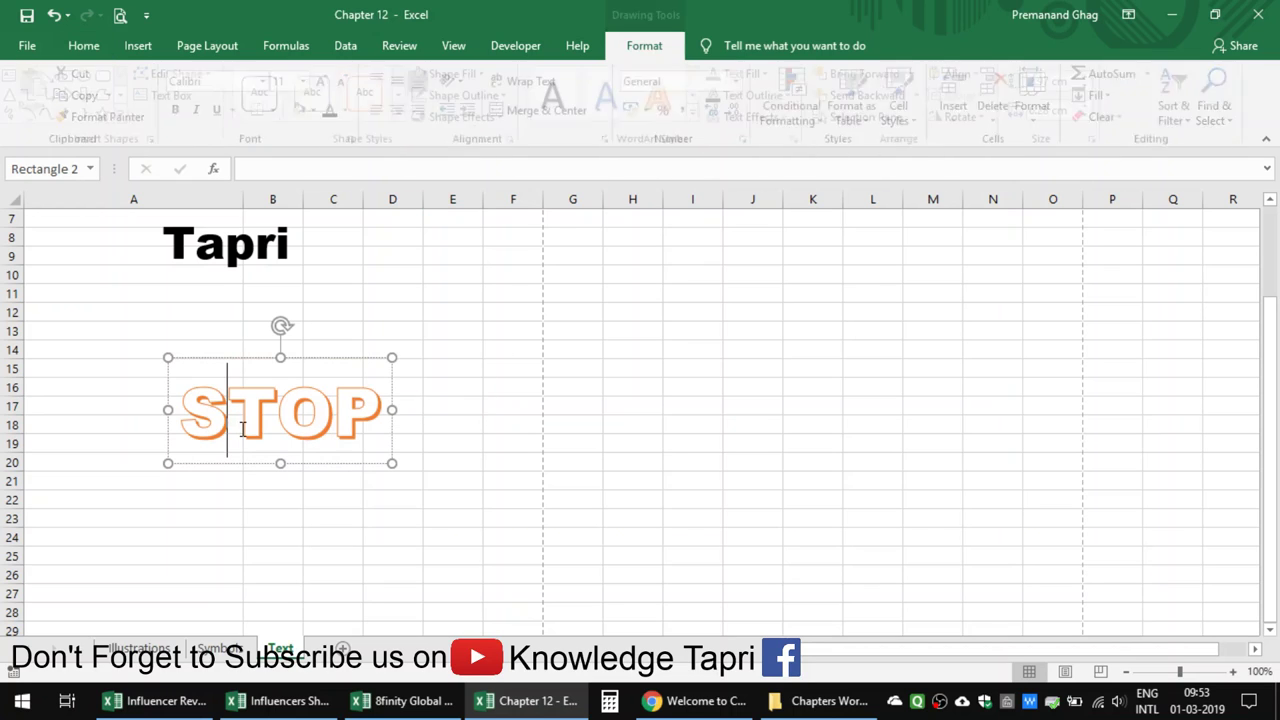
pyautogui.click(703, 118)
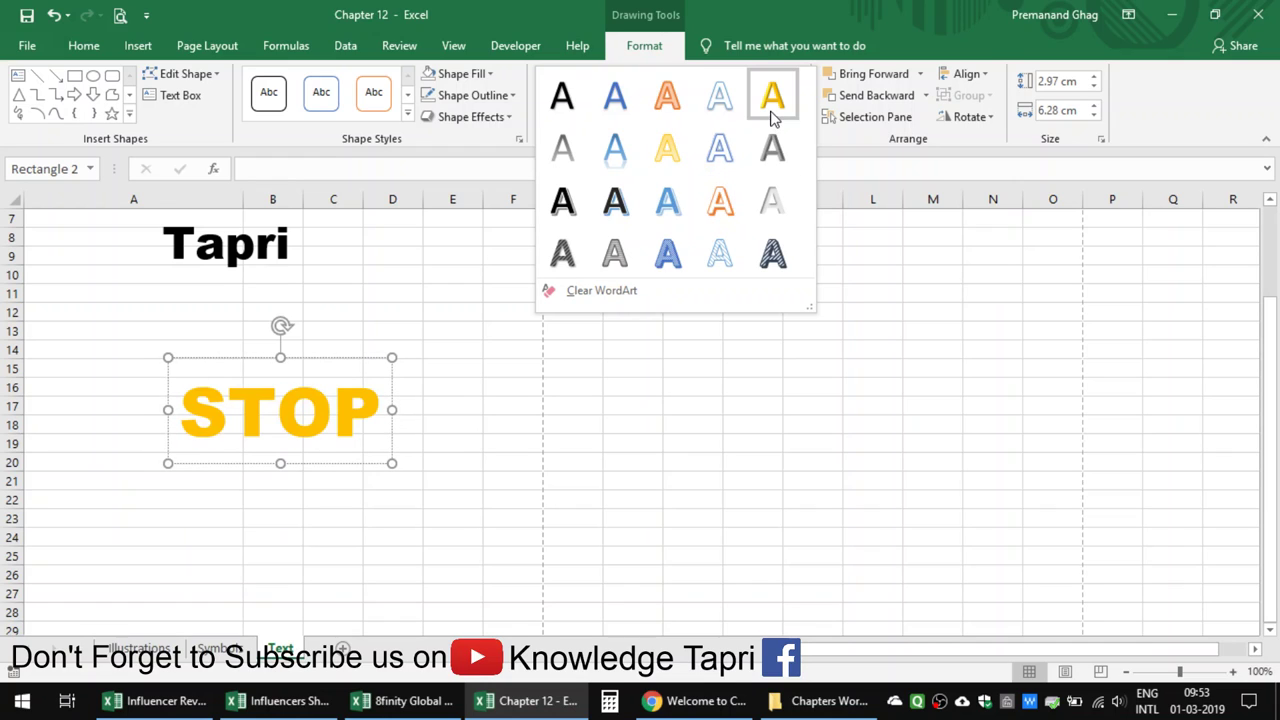
pyautogui.click(719, 203)
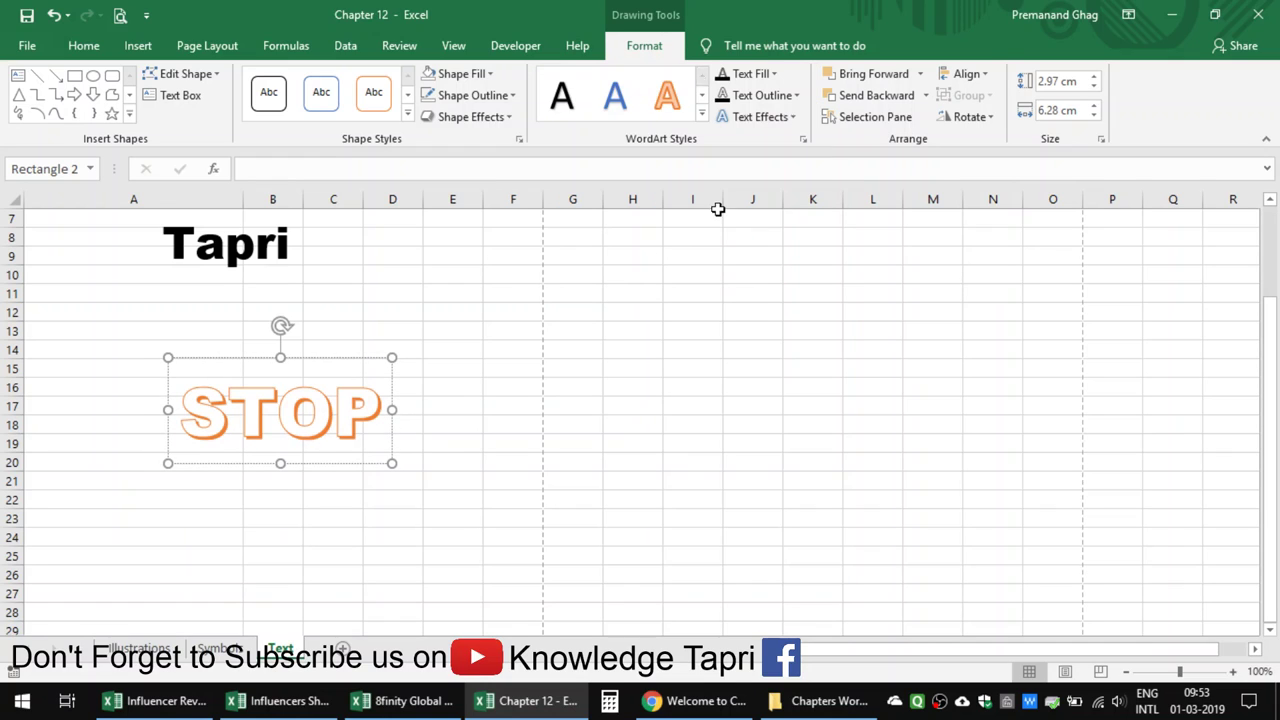
pyautogui.click(703, 114)
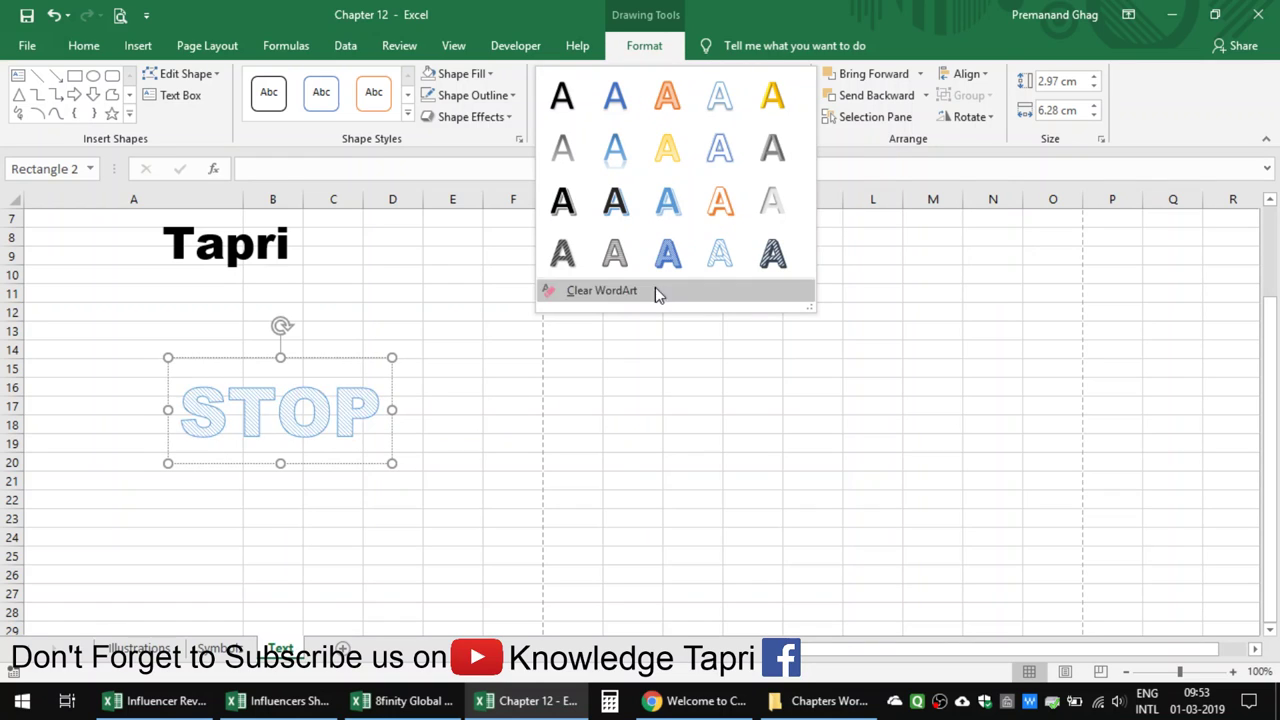
pyautogui.click(703, 218)
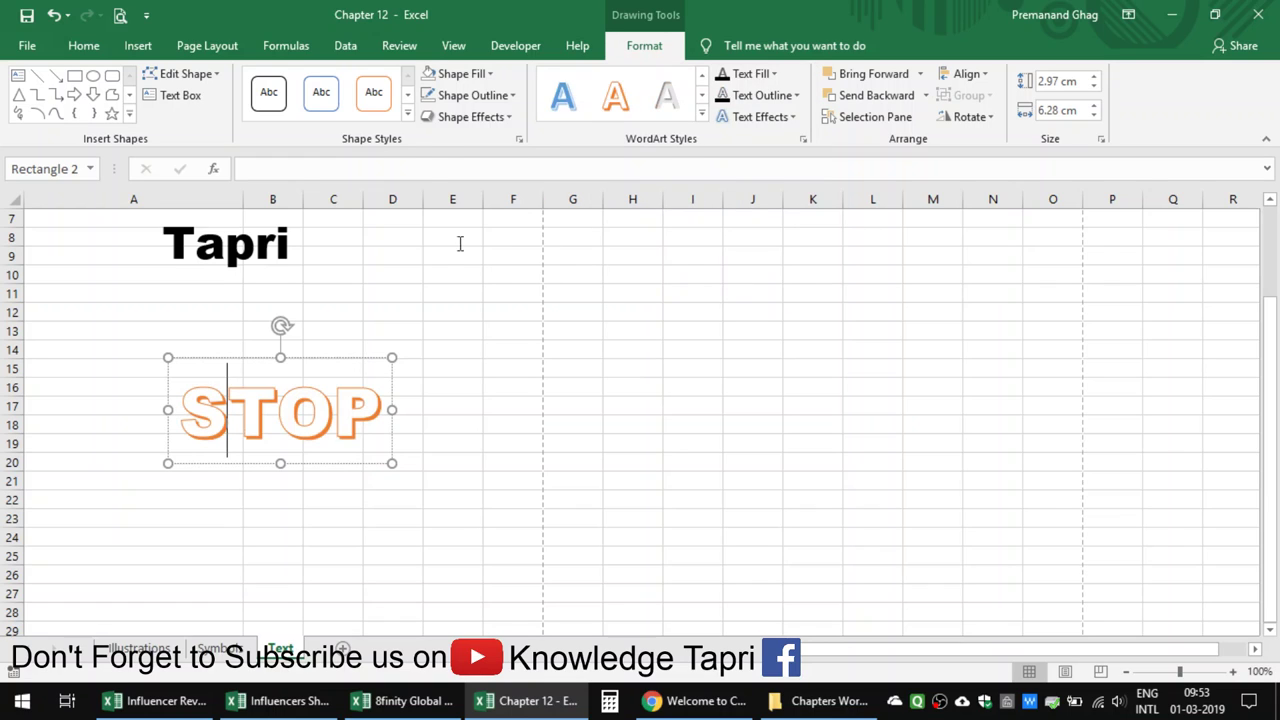
pyautogui.click(408, 115)
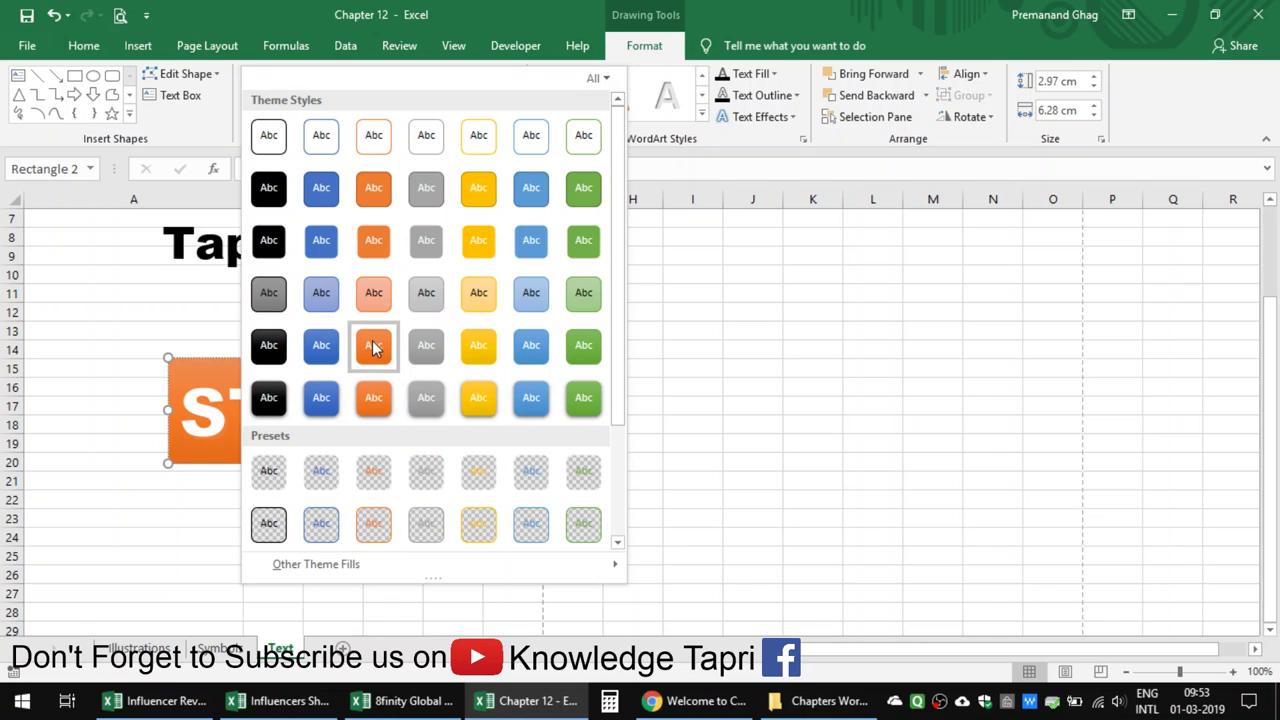
# Give STOP the intense orange shape style with white lettering, then deselect it
pyautogui.click(373, 397)
pyautogui.click(435, 259)
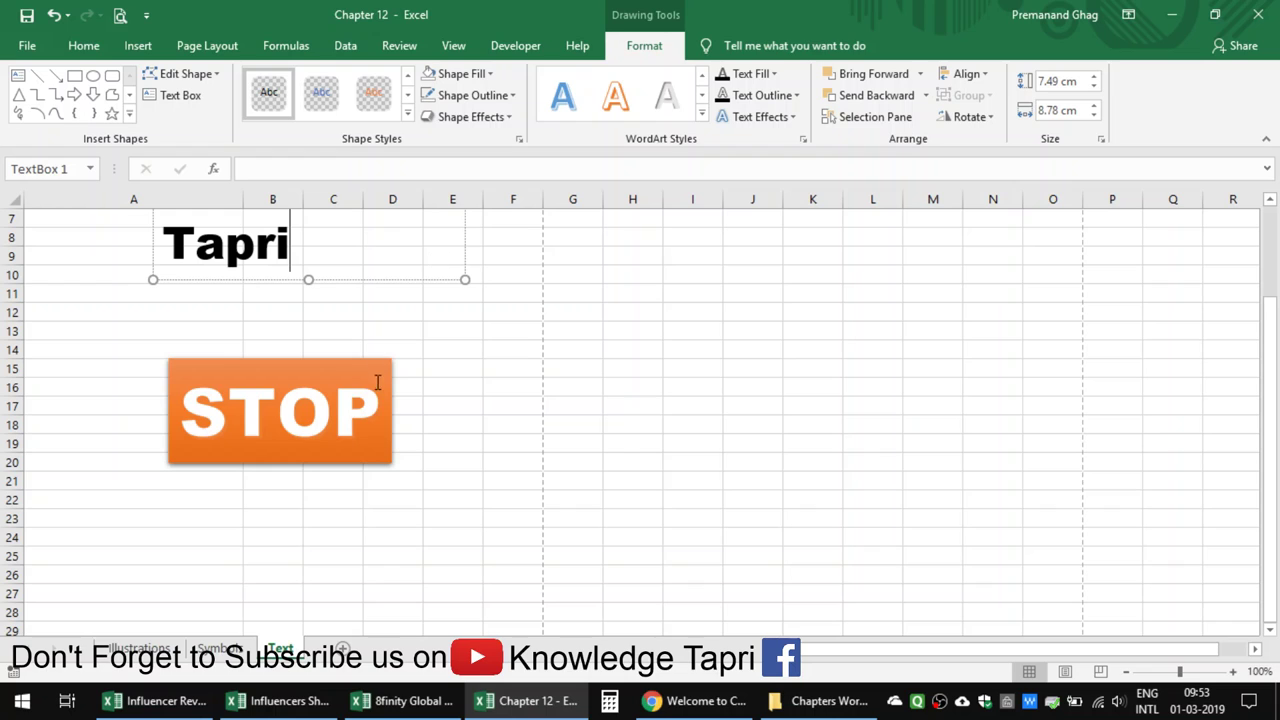
pyautogui.click(534, 383)
pyautogui.rightClick(322, 436)
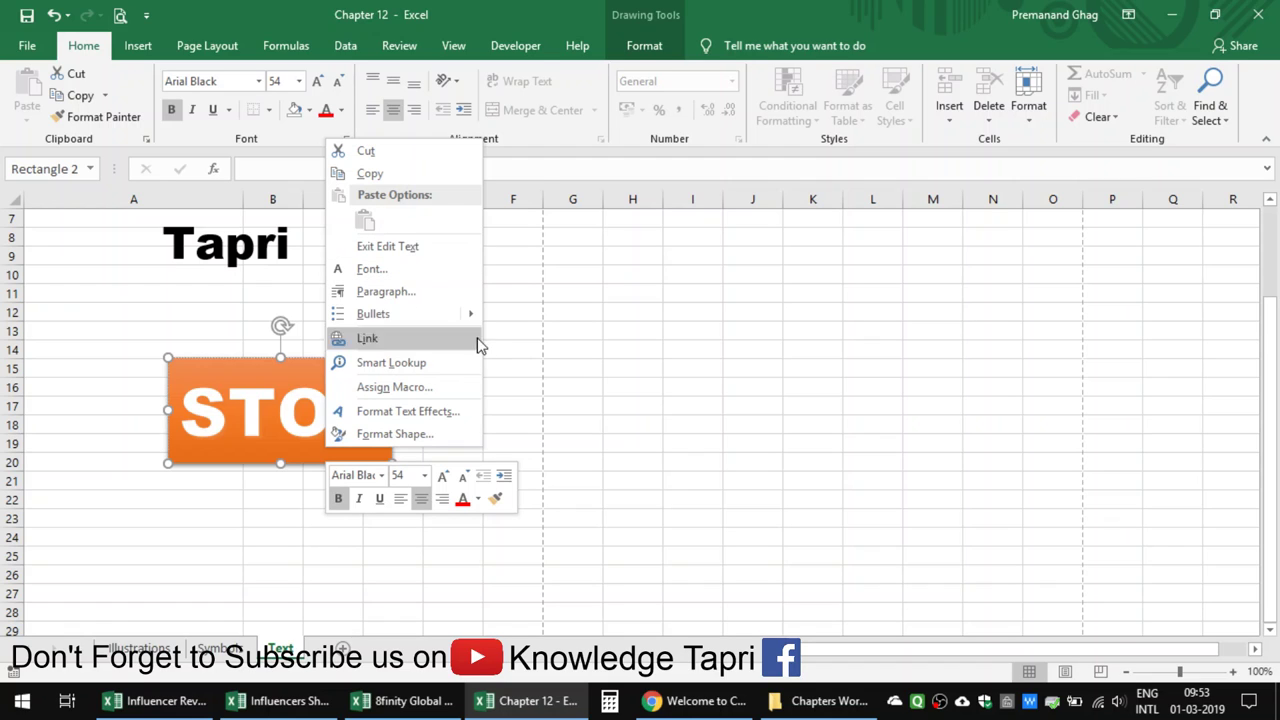
pyautogui.click(531, 380)
pyautogui.click(426, 323)
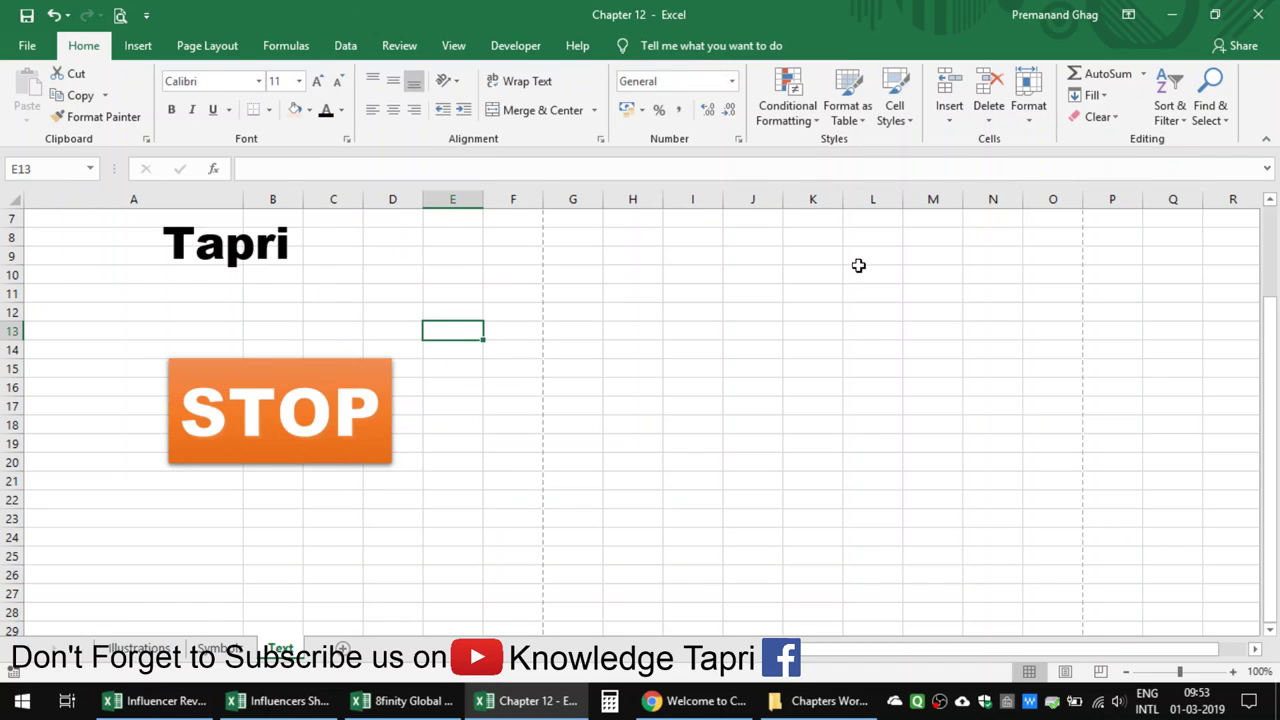
# Scroll back up and select cell C12
pyautogui.scroll(2, 466, 370)
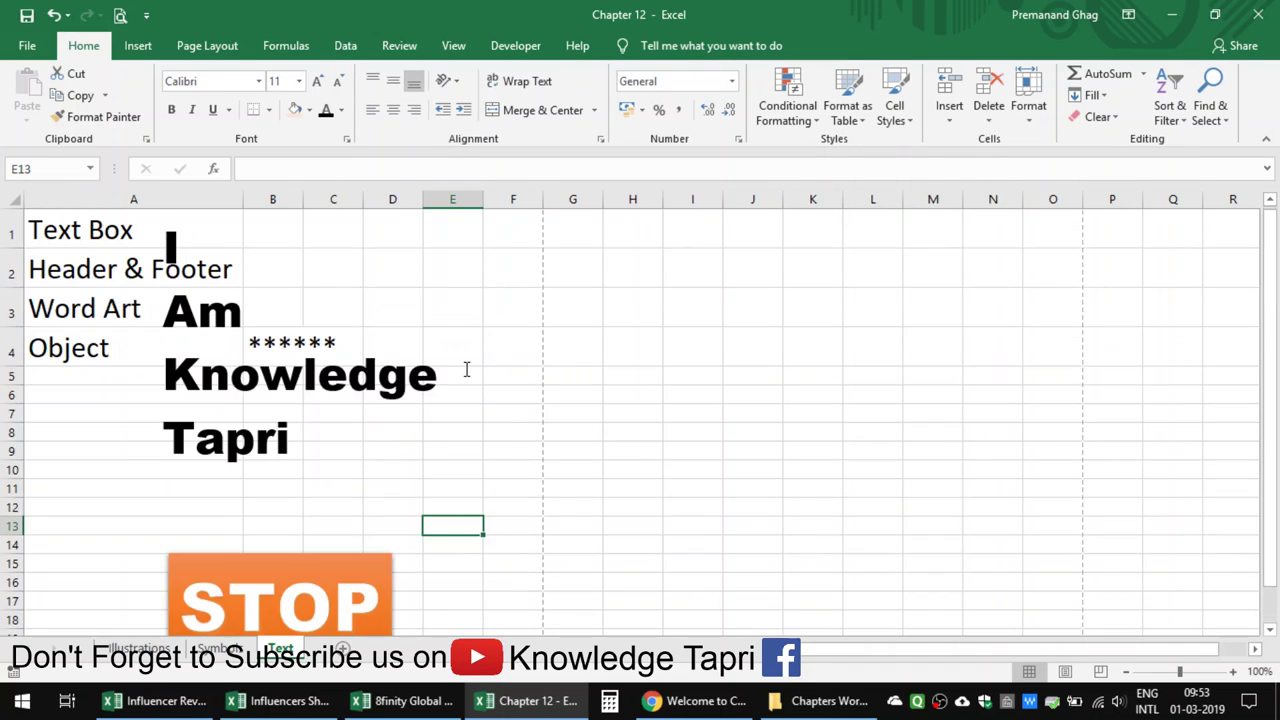
pyautogui.click(84, 462)
pyautogui.scroll(-1, 471, 534)
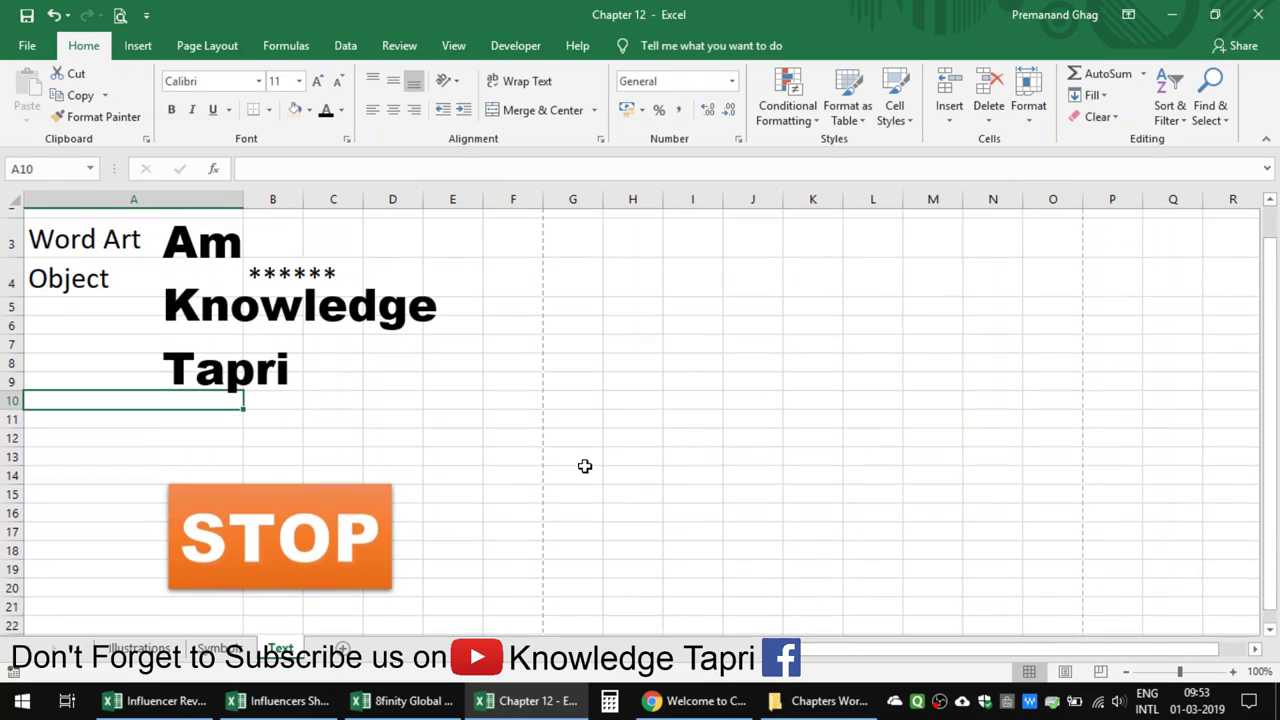
pyautogui.scroll(1, 583, 466)
pyautogui.click(57, 503)
pyautogui.click(330, 503)
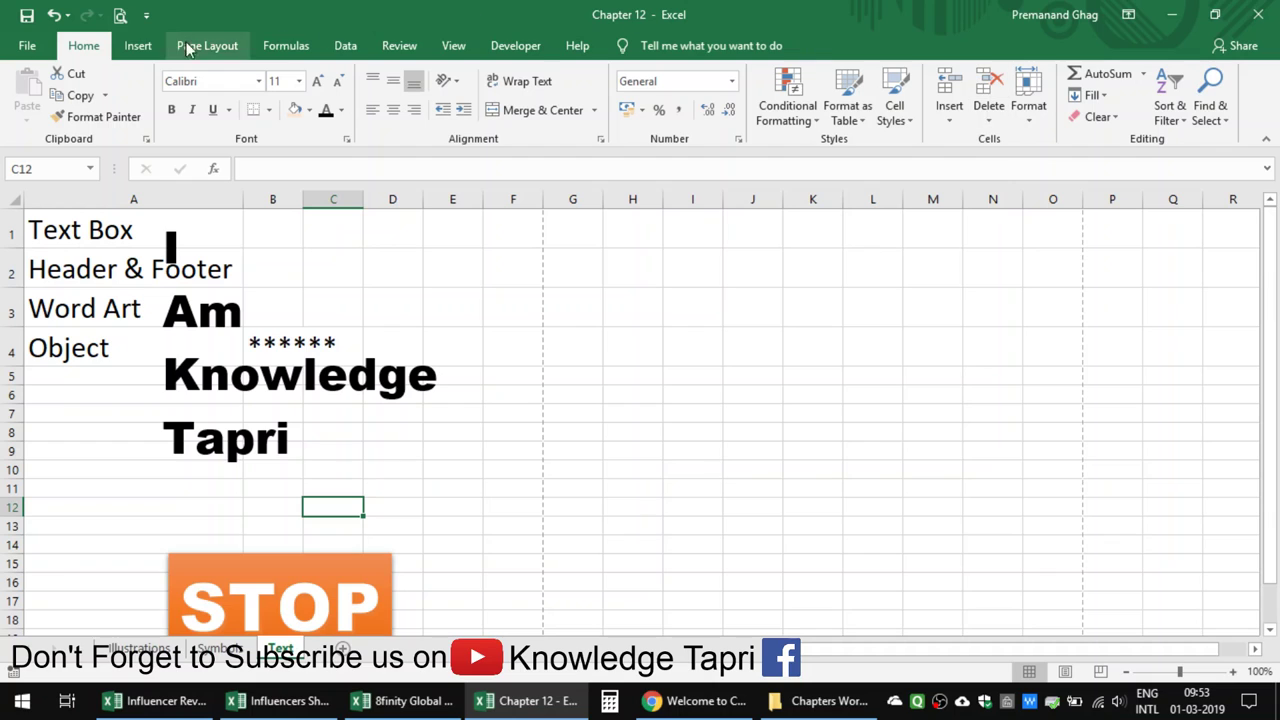
# Open the Object dialog from Insert > Text and switch to Create from File
pyautogui.click(146, 52)
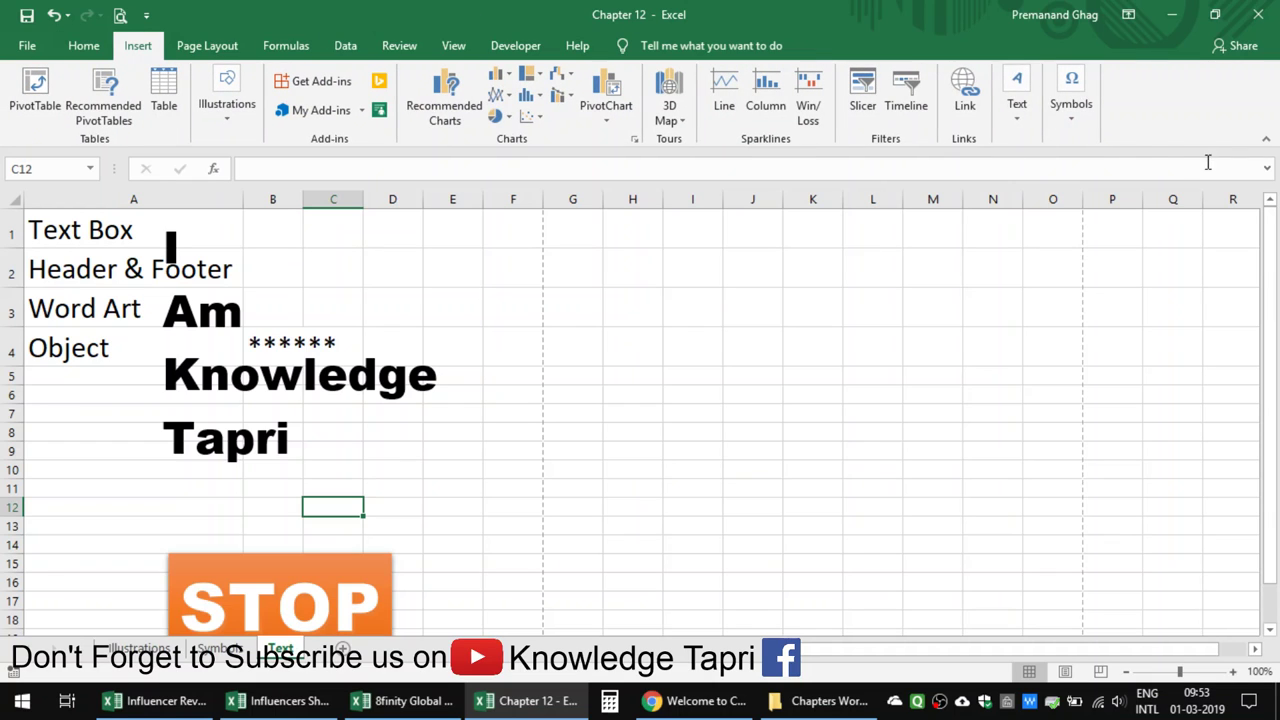
pyautogui.click(1033, 120)
pyautogui.click(1202, 184)
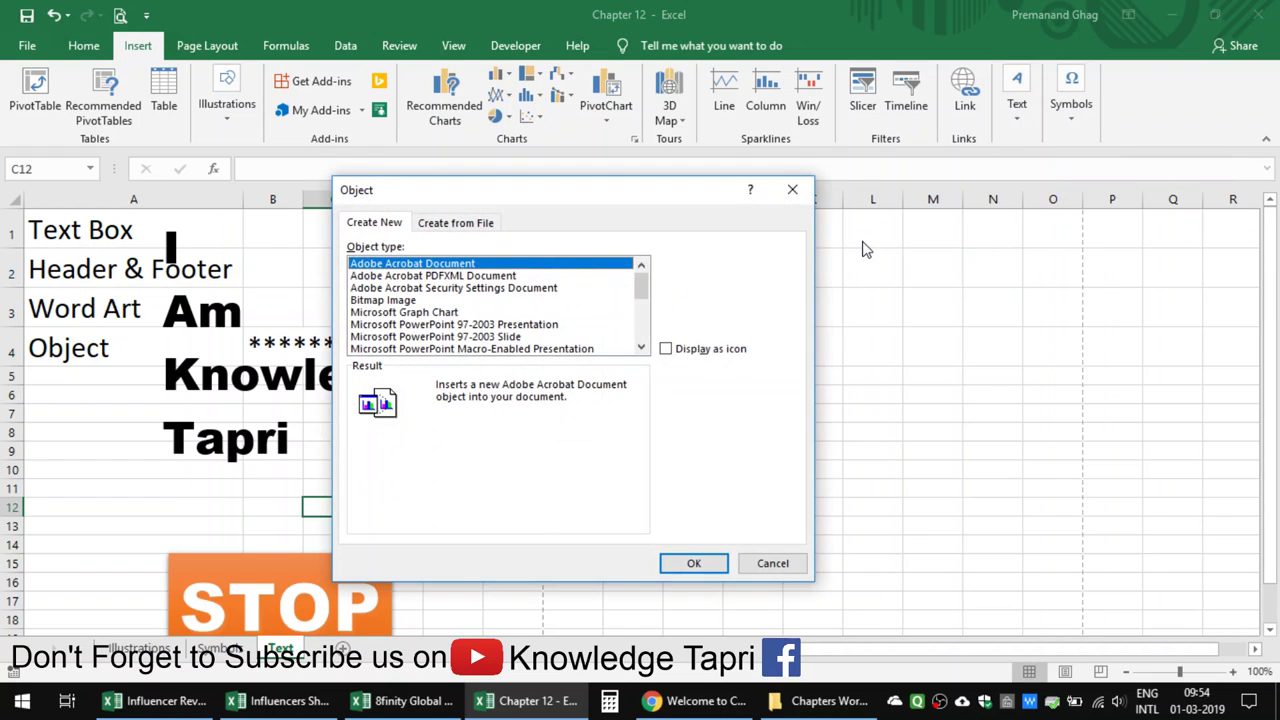
pyautogui.moveTo(597, 200); pyautogui.dragTo(893, 142)
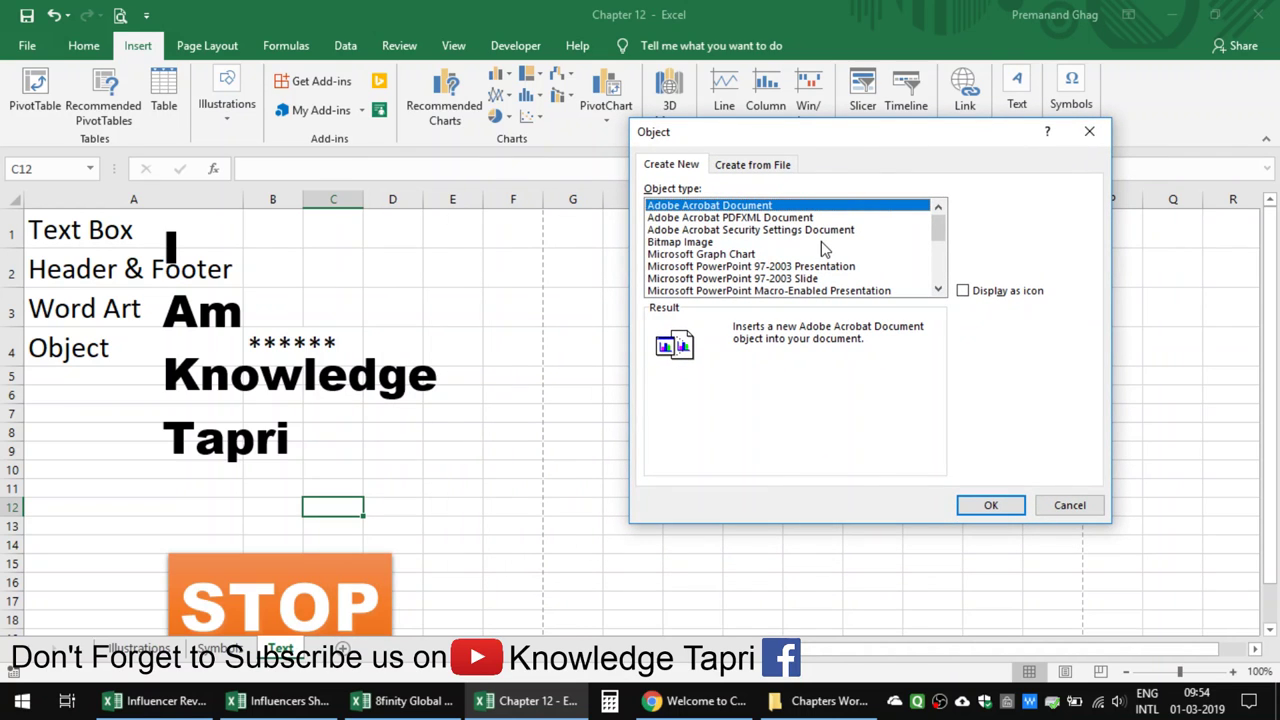
pyautogui.click(686, 243)
pyautogui.click(724, 258)
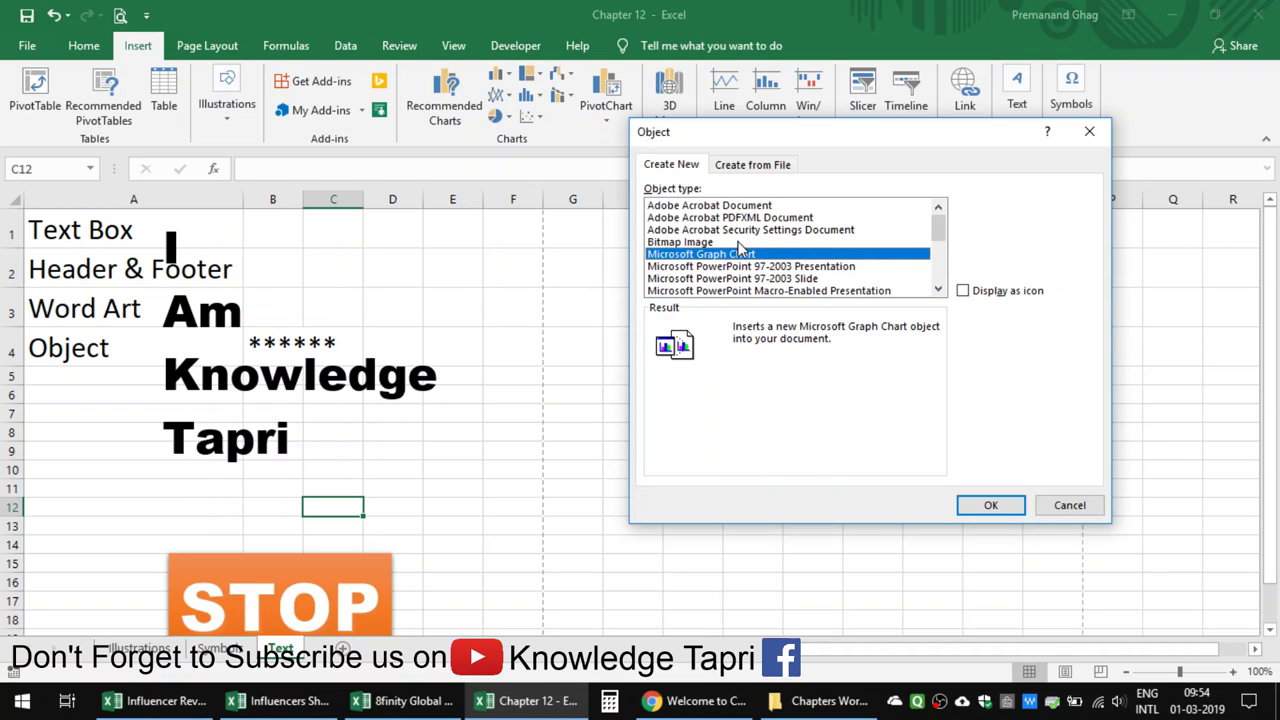
pyautogui.click(753, 177)
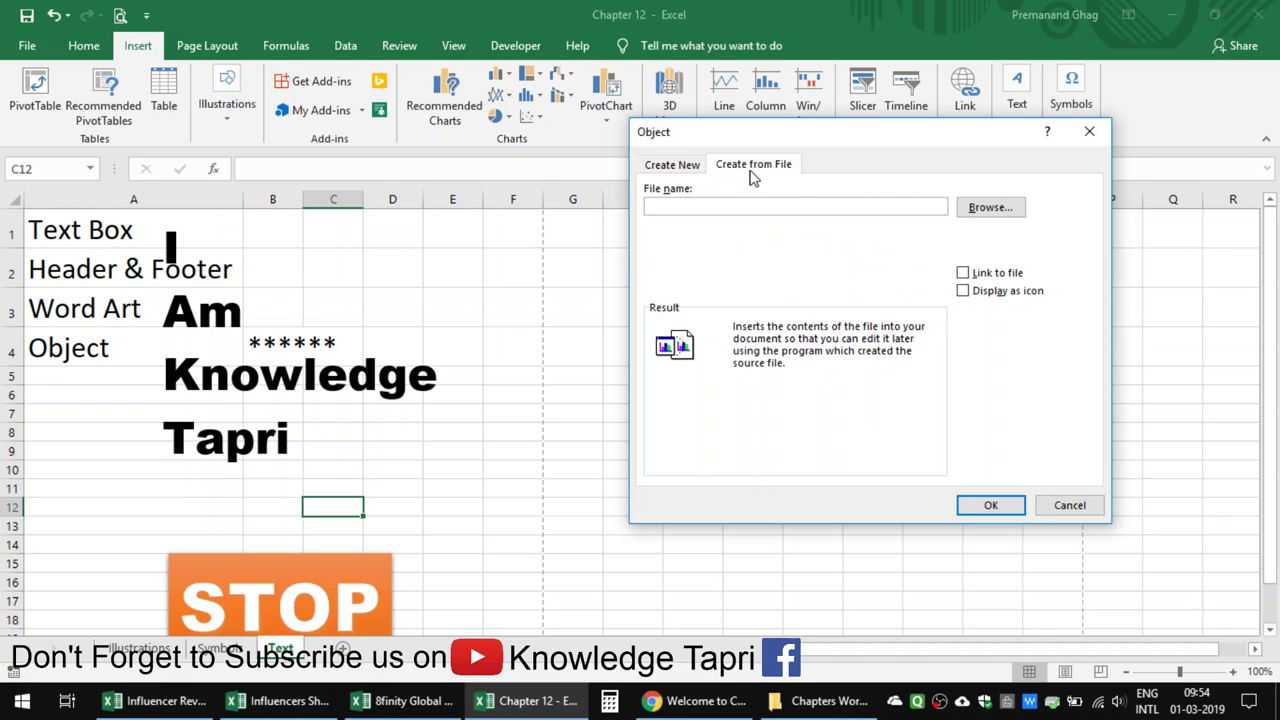
# Insert excel_tipstricks_e-bookv1.1.pdf as a linked object displayed as an icon
pyautogui.click(972, 208)
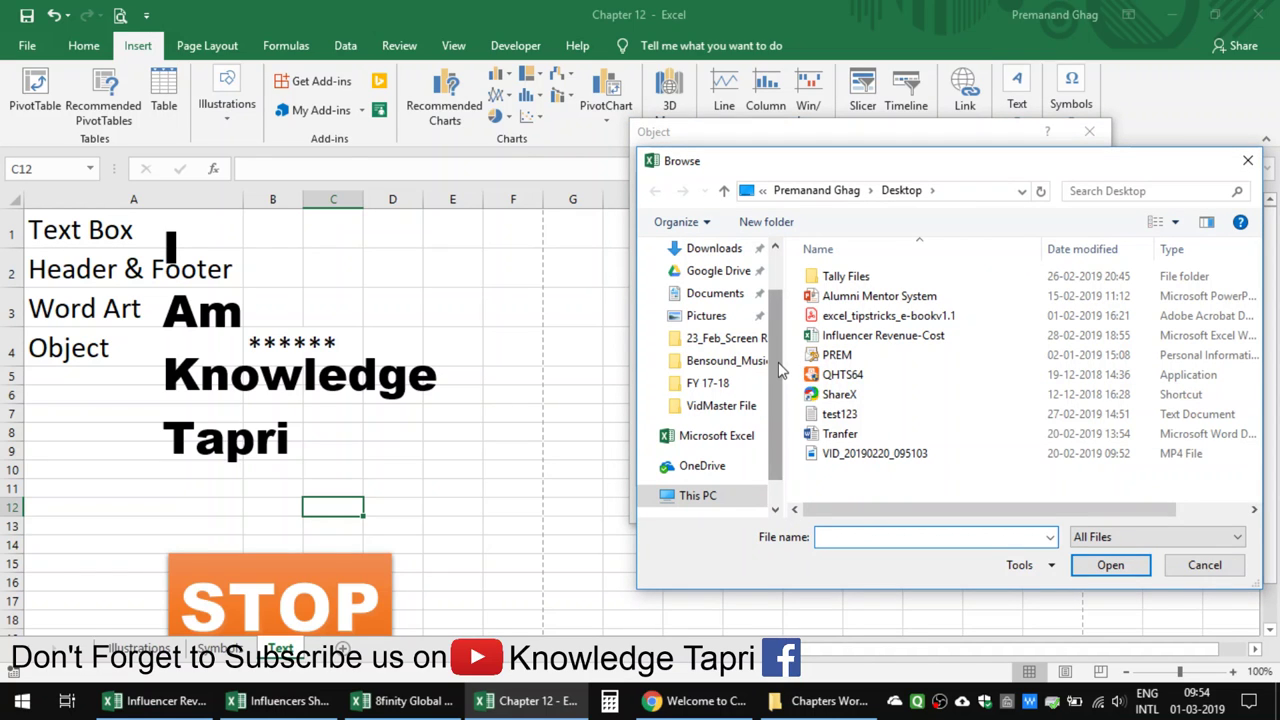
pyautogui.click(855, 318)
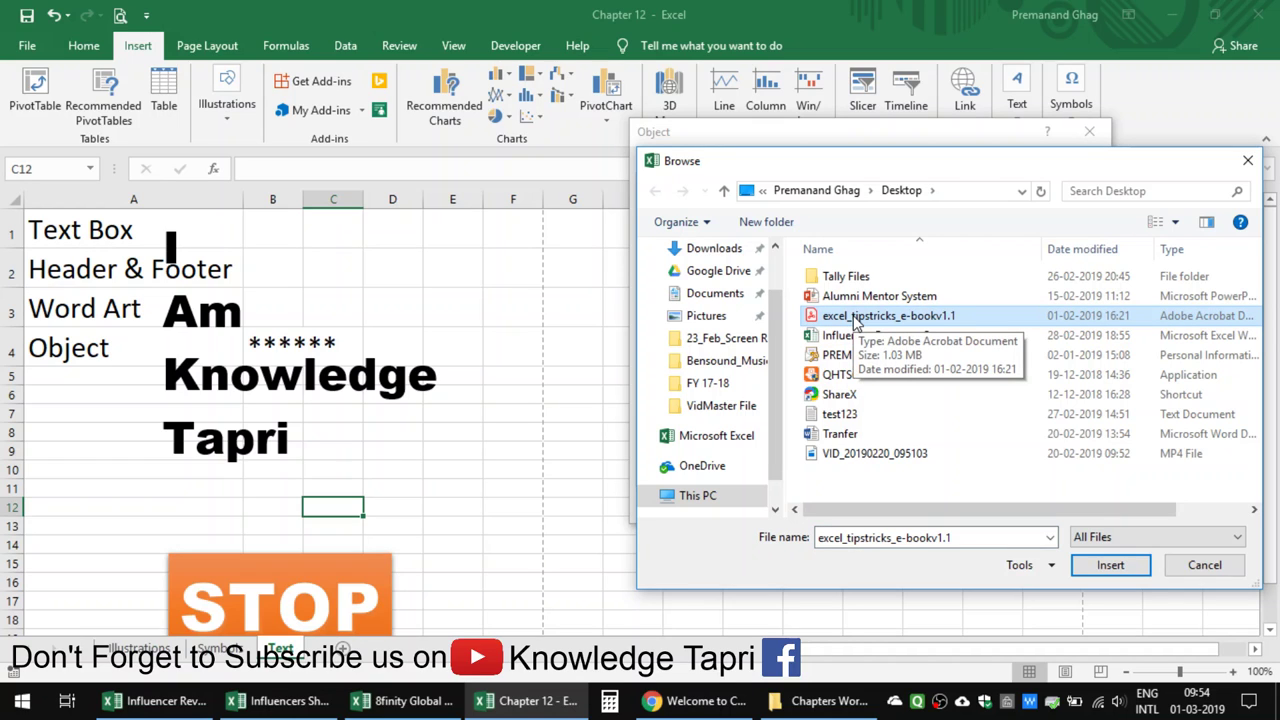
pyautogui.click(1122, 566)
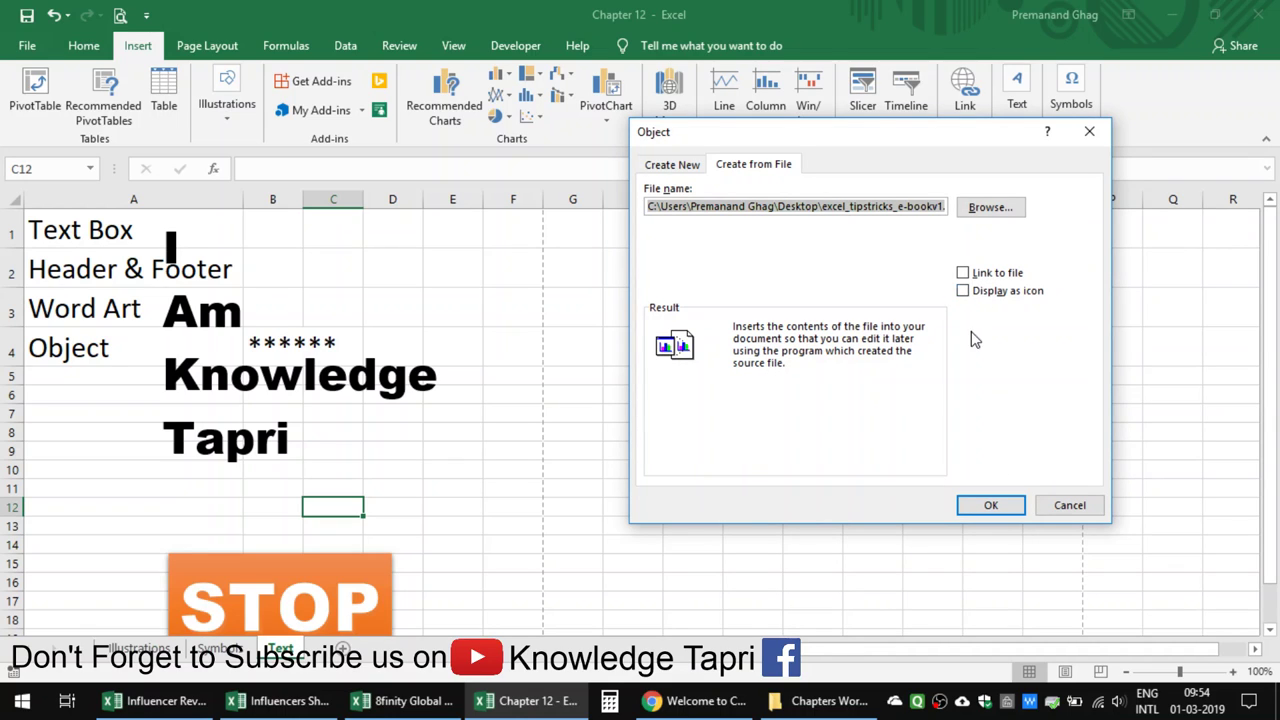
pyautogui.click(977, 292)
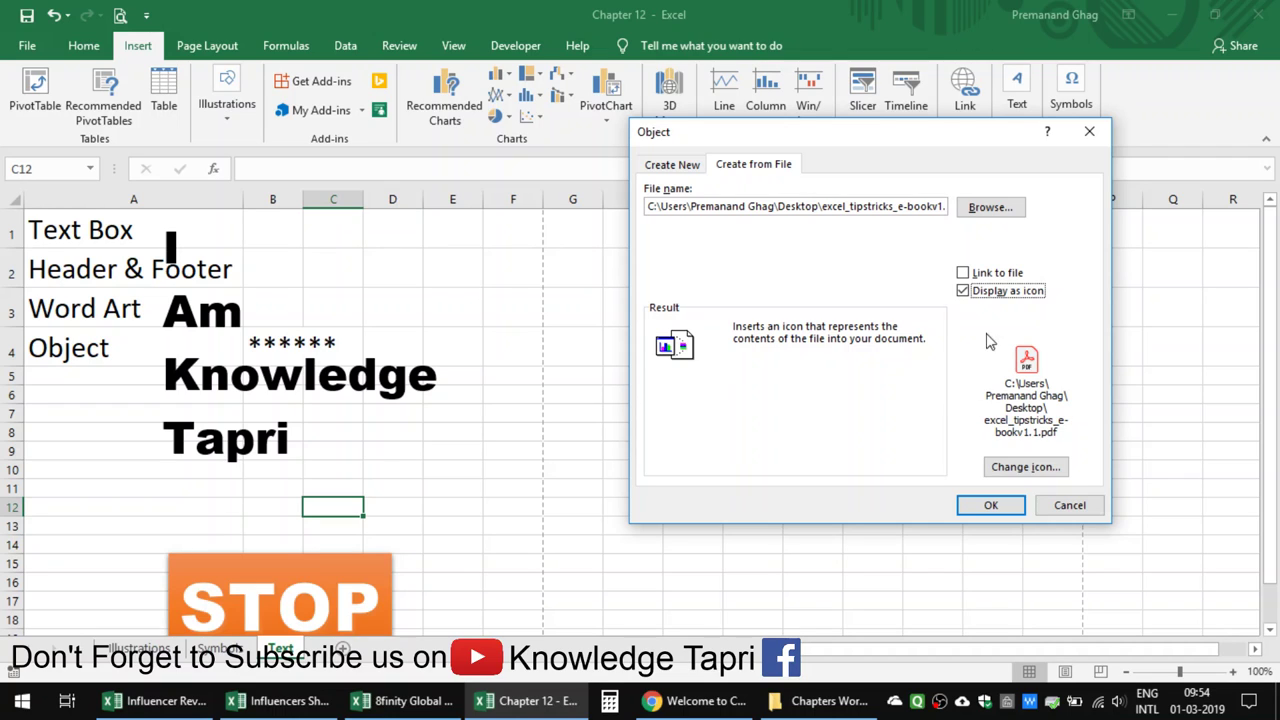
pyautogui.click(963, 273)
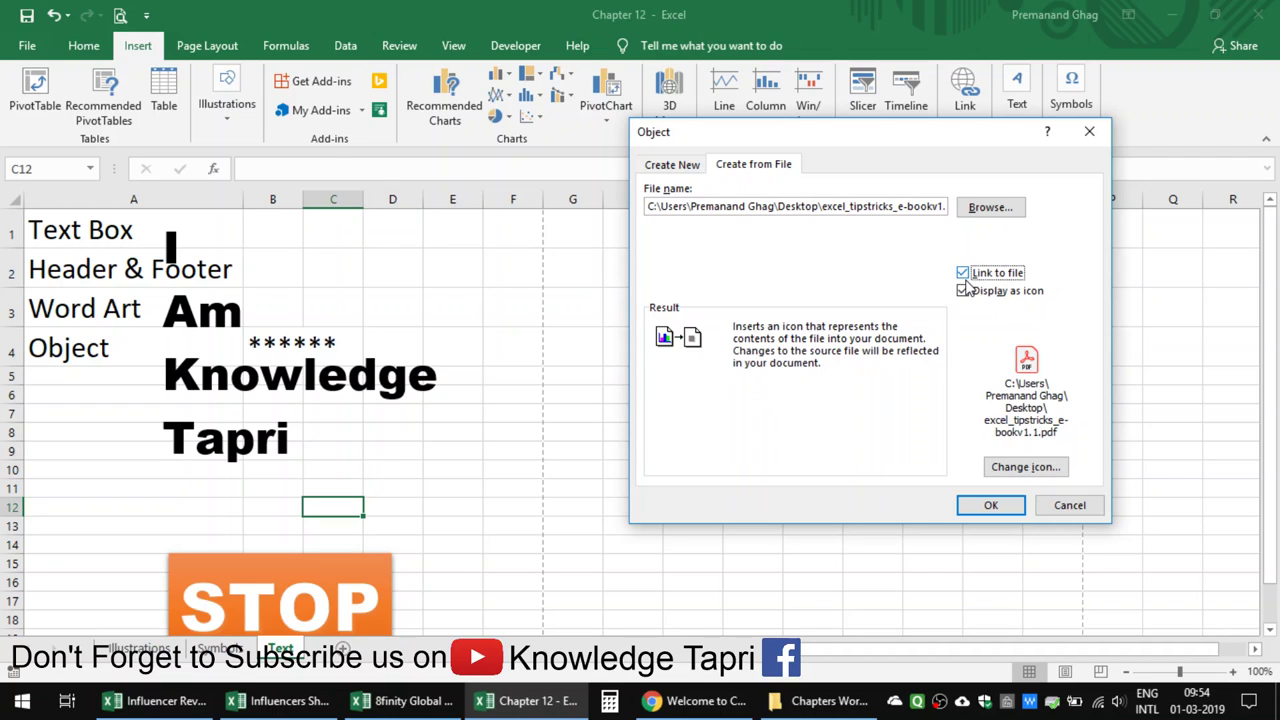
pyautogui.click(672, 166)
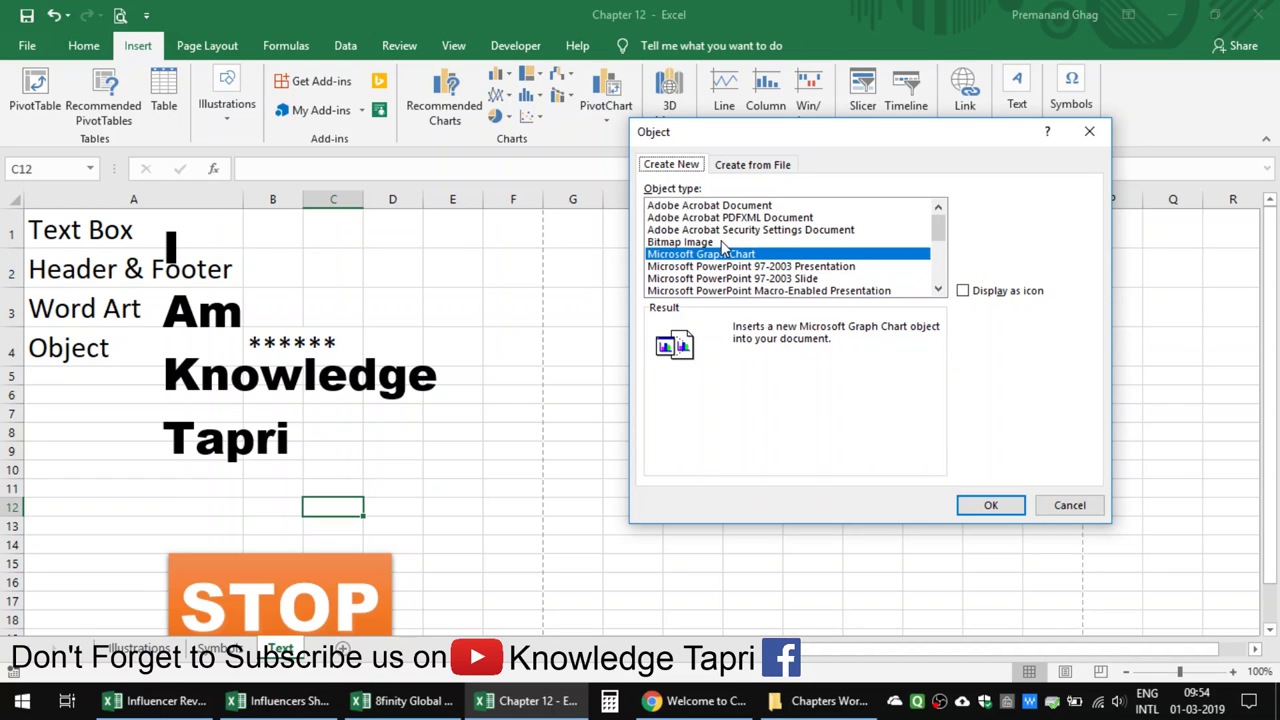
pyautogui.click(750, 164)
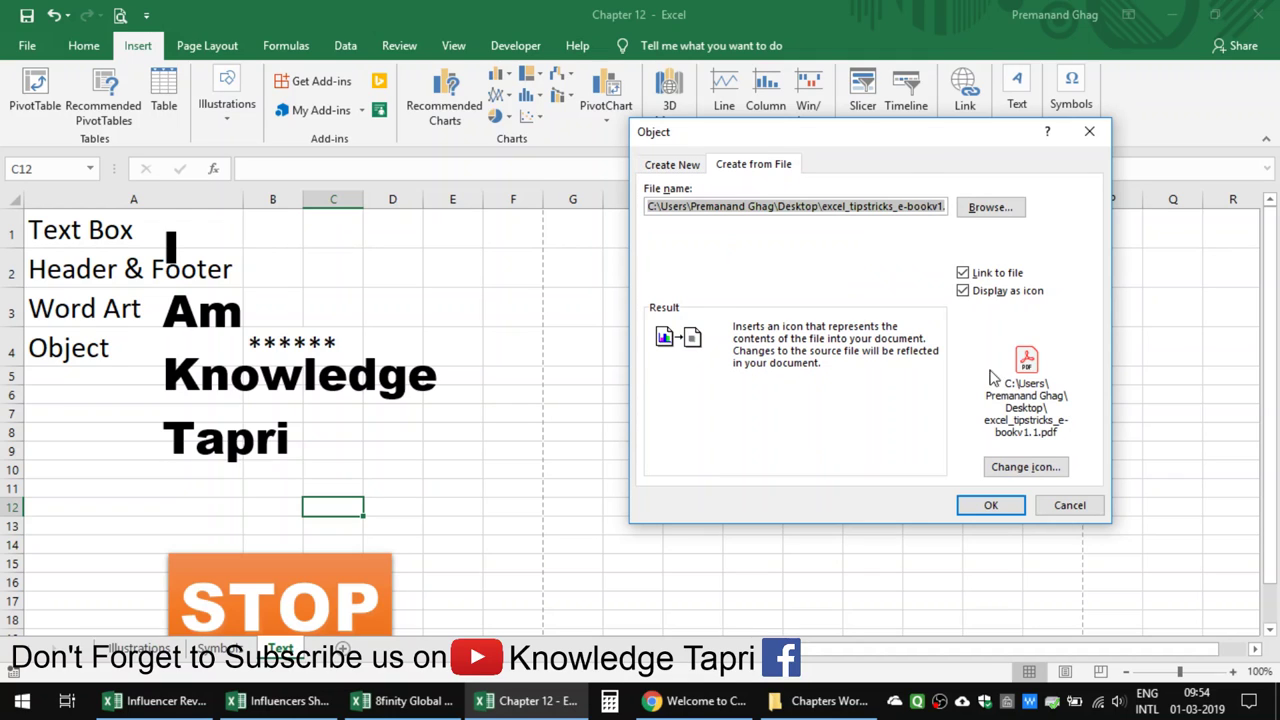
pyautogui.click(968, 508)
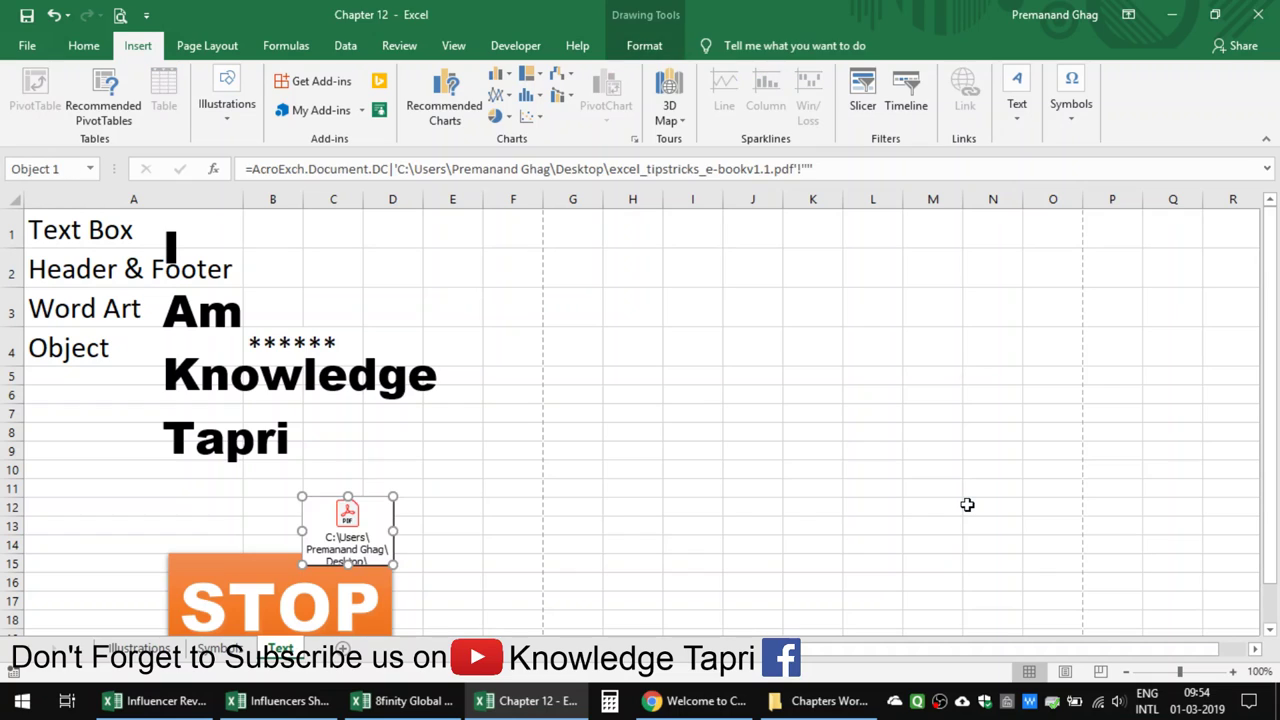
# Move the PDF icon to G1–H3 and open the linked PDF from it
pyautogui.moveTo(352, 514); pyautogui.dragTo(607, 259)
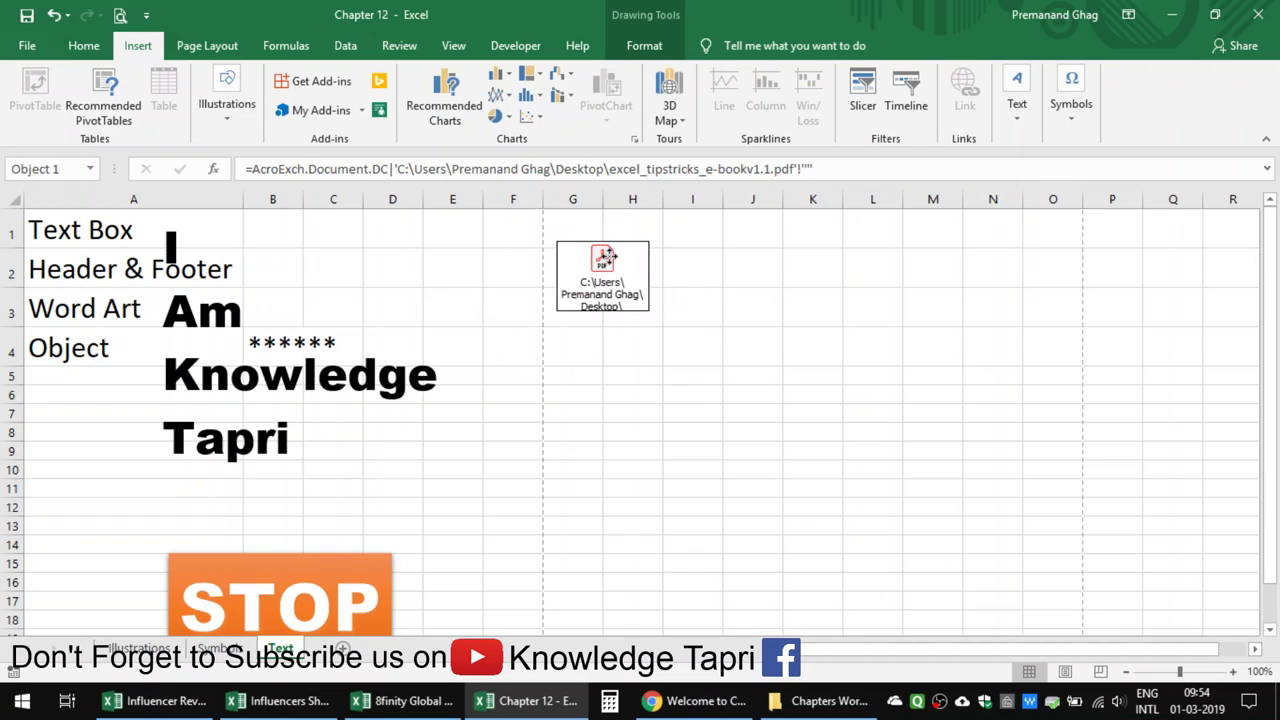
pyautogui.click(638, 380)
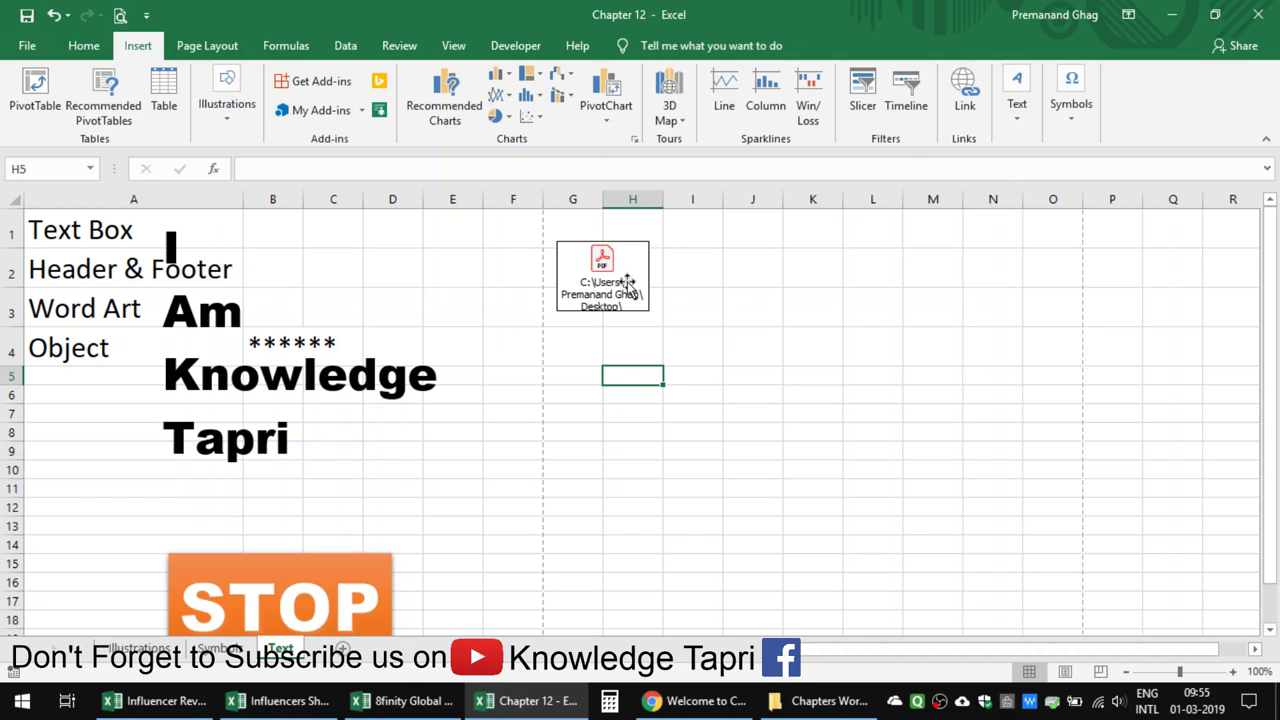
pyautogui.click(628, 287)
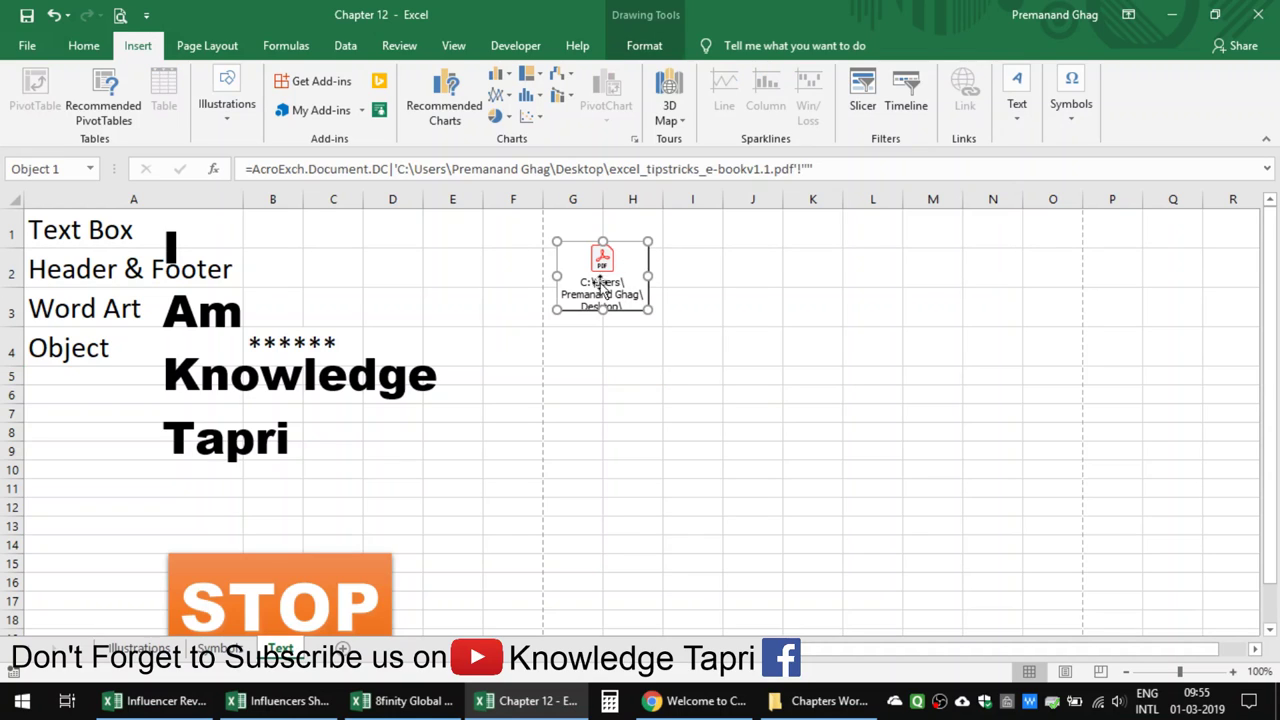
pyautogui.click(735, 300)
pyautogui.click(586, 360)
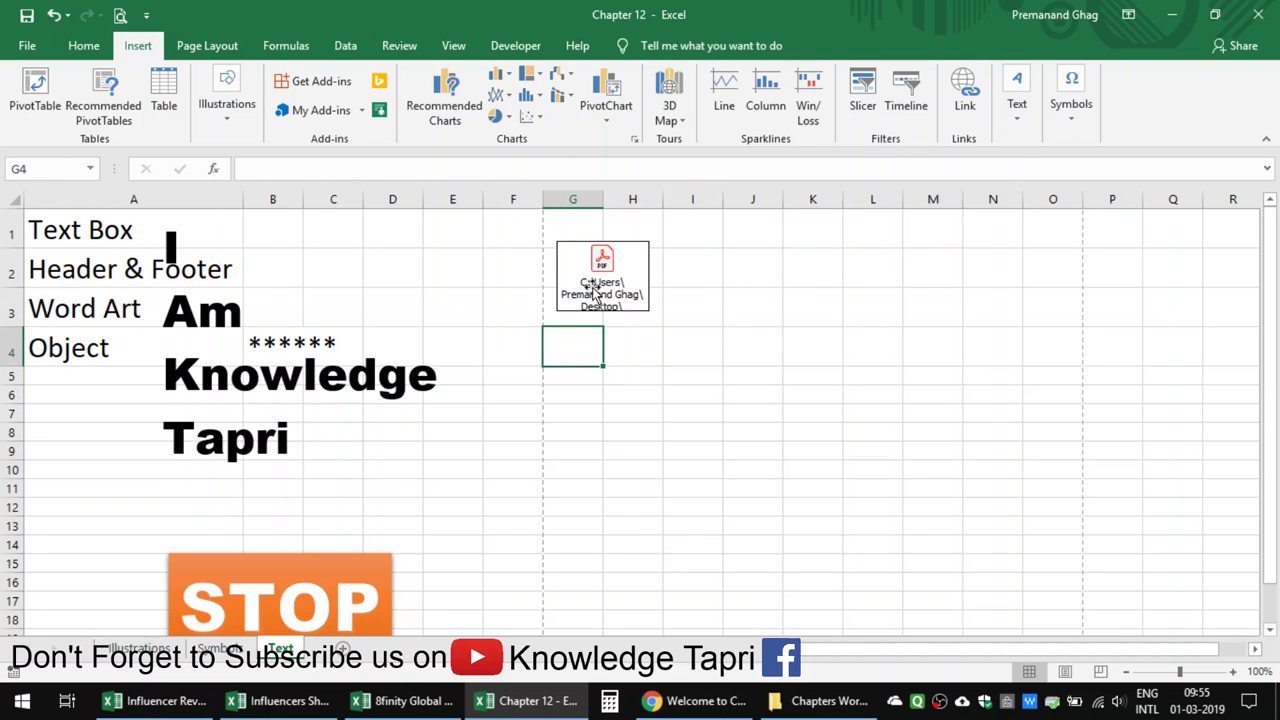
pyautogui.click(601, 266)
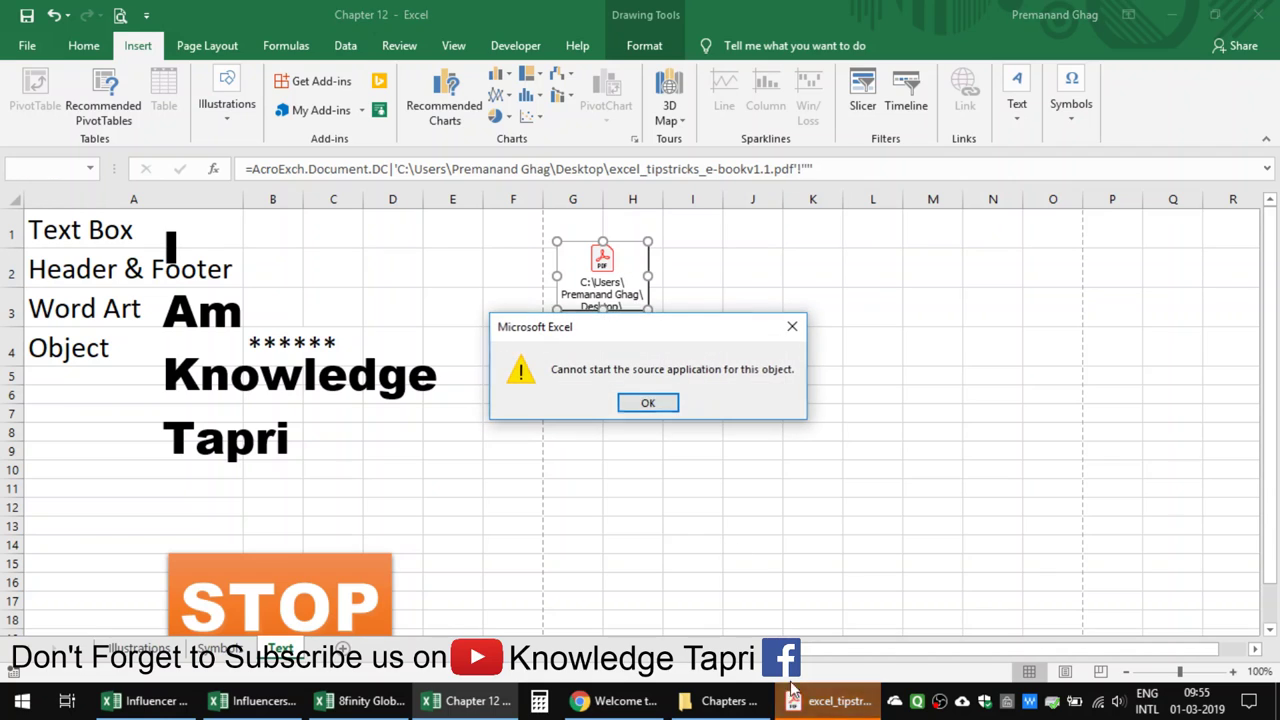
# Dismiss the source-application warning, scroll through the e-book PDF, and close it
pyautogui.click(645, 410)
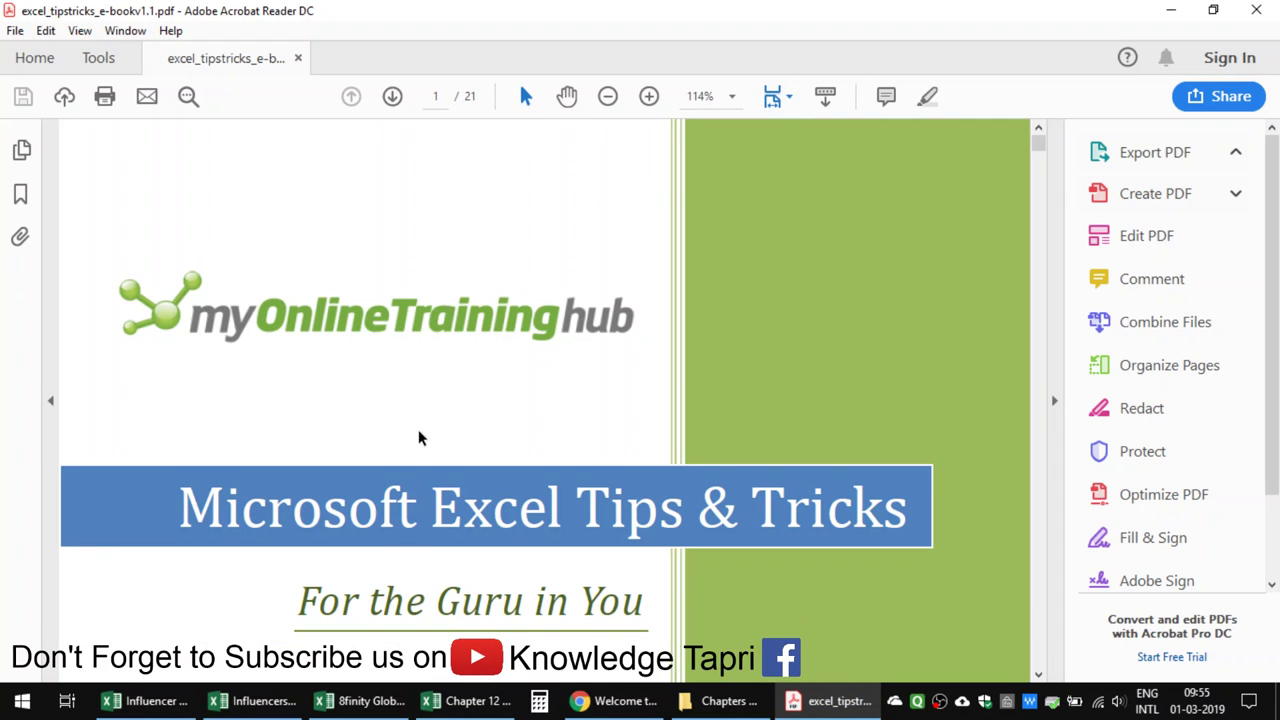
pyautogui.scroll(-5, 417, 432)
pyautogui.scroll(-2, 417, 428)
pyautogui.scroll(-6, 417, 428)
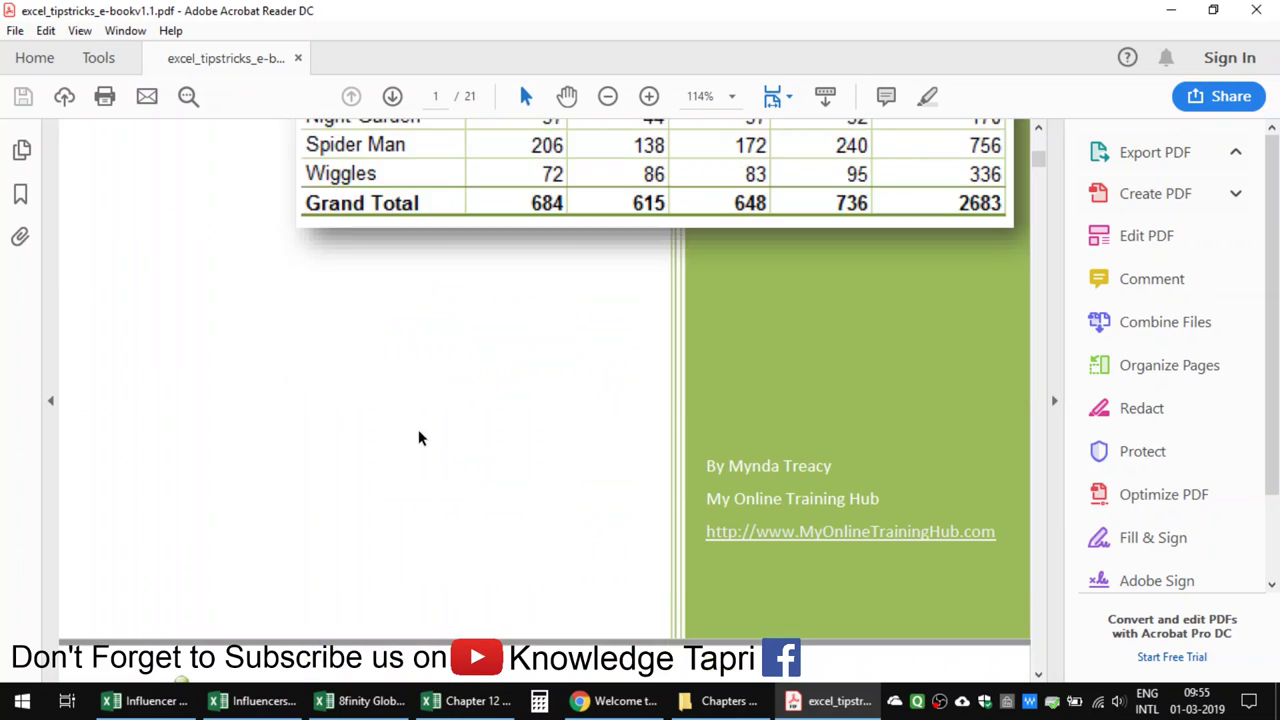
pyautogui.scroll(-3, 417, 428)
pyautogui.scroll(-3, 417, 428)
pyautogui.scroll(-5, 418, 428)
pyautogui.scroll(-3, 418, 430)
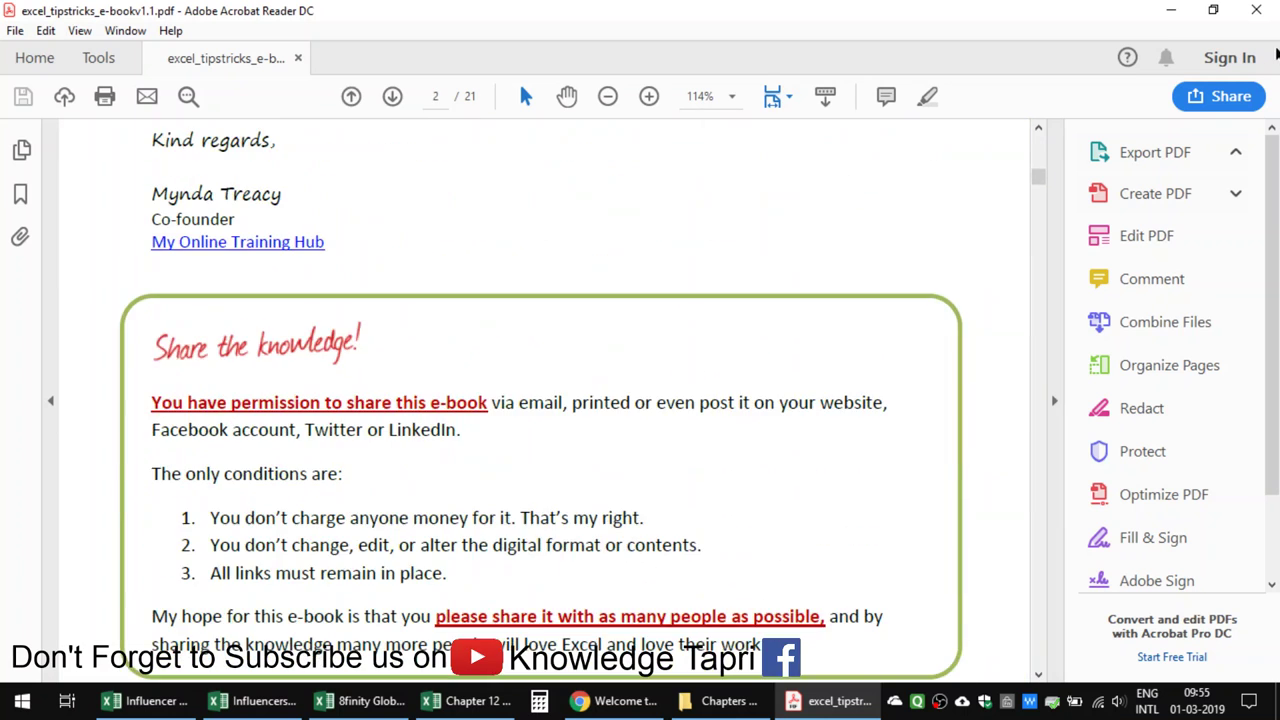
pyautogui.click(1256, 10)
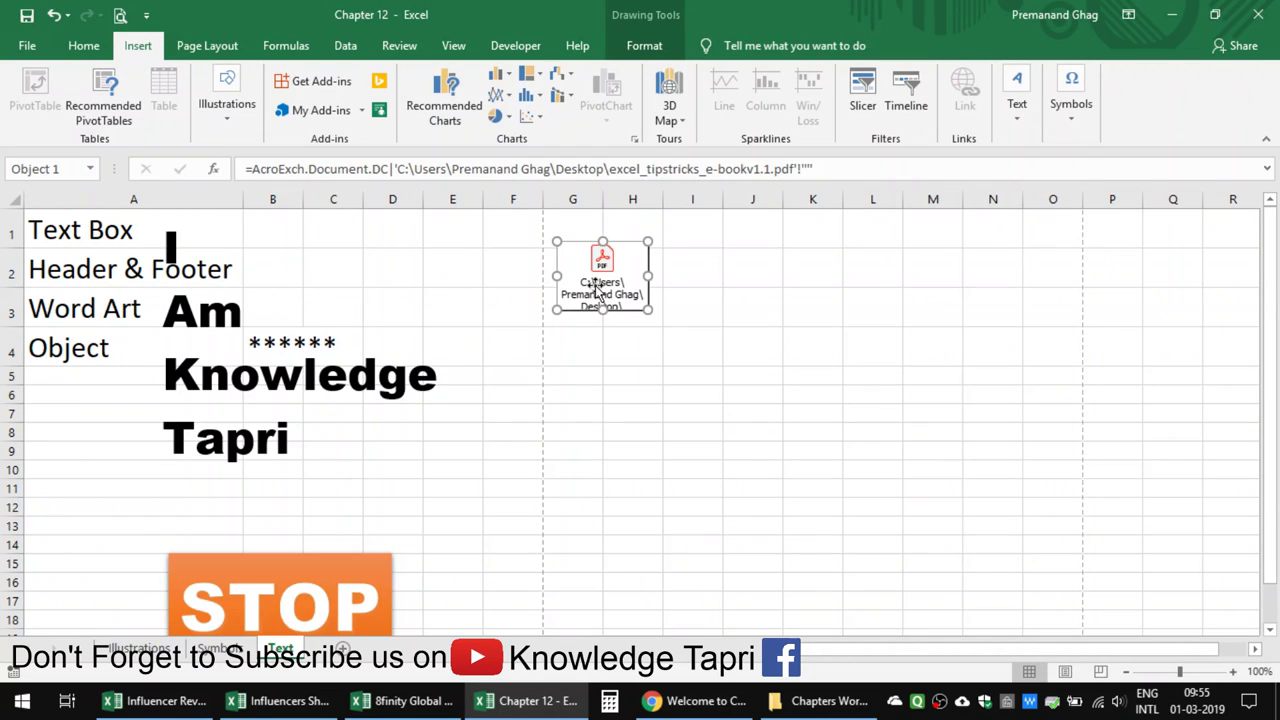
# Delete the PDF icon object and select cell A11
pyautogui.press('Delete')
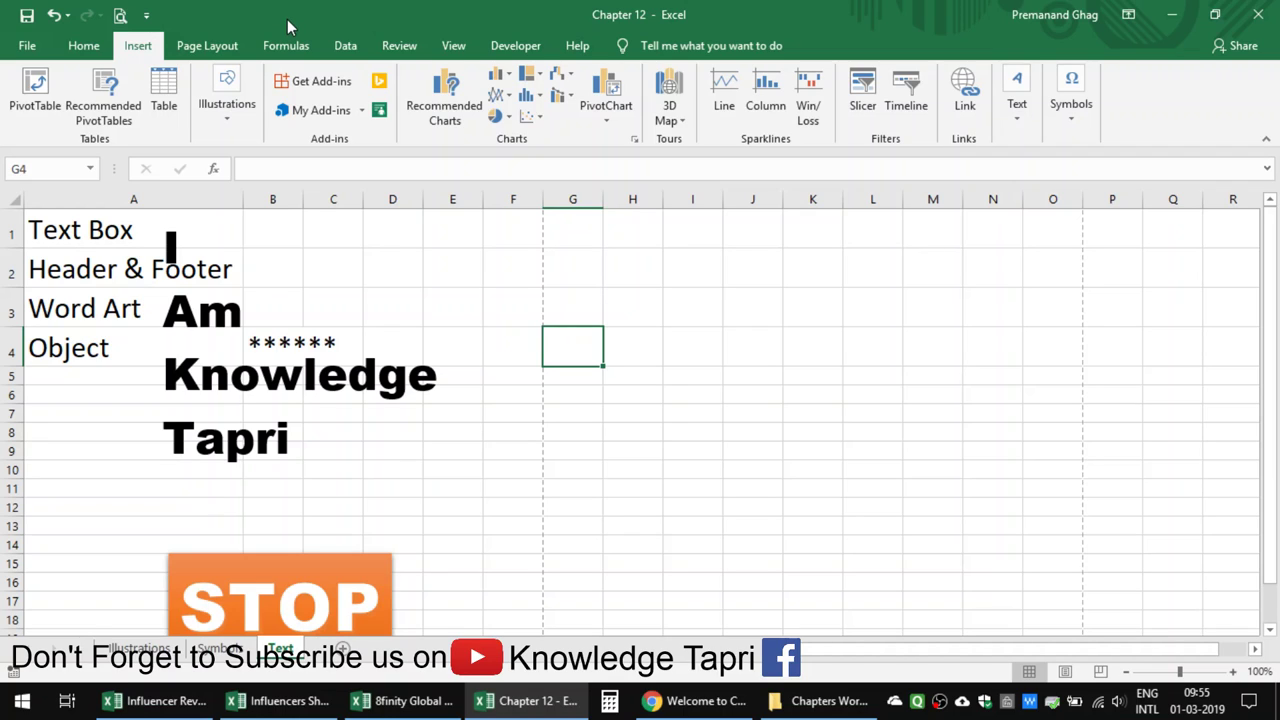
pyautogui.click(1018, 120)
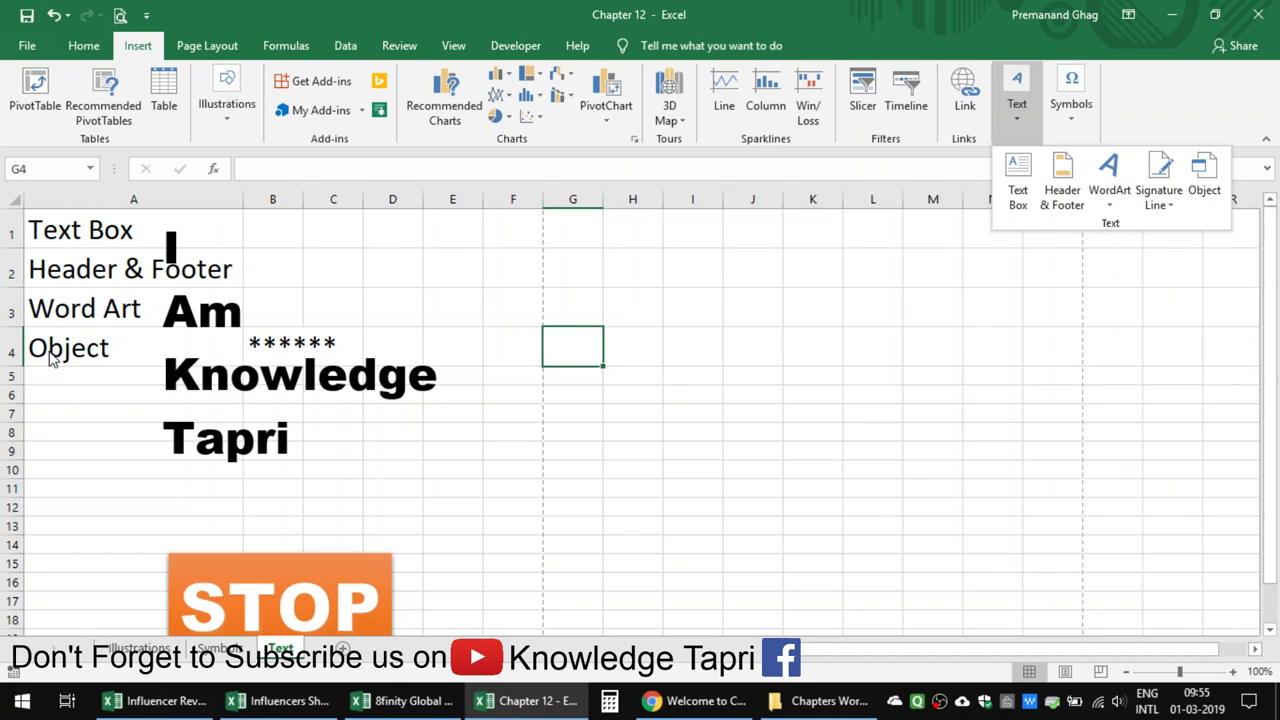
pyautogui.click(64, 432)
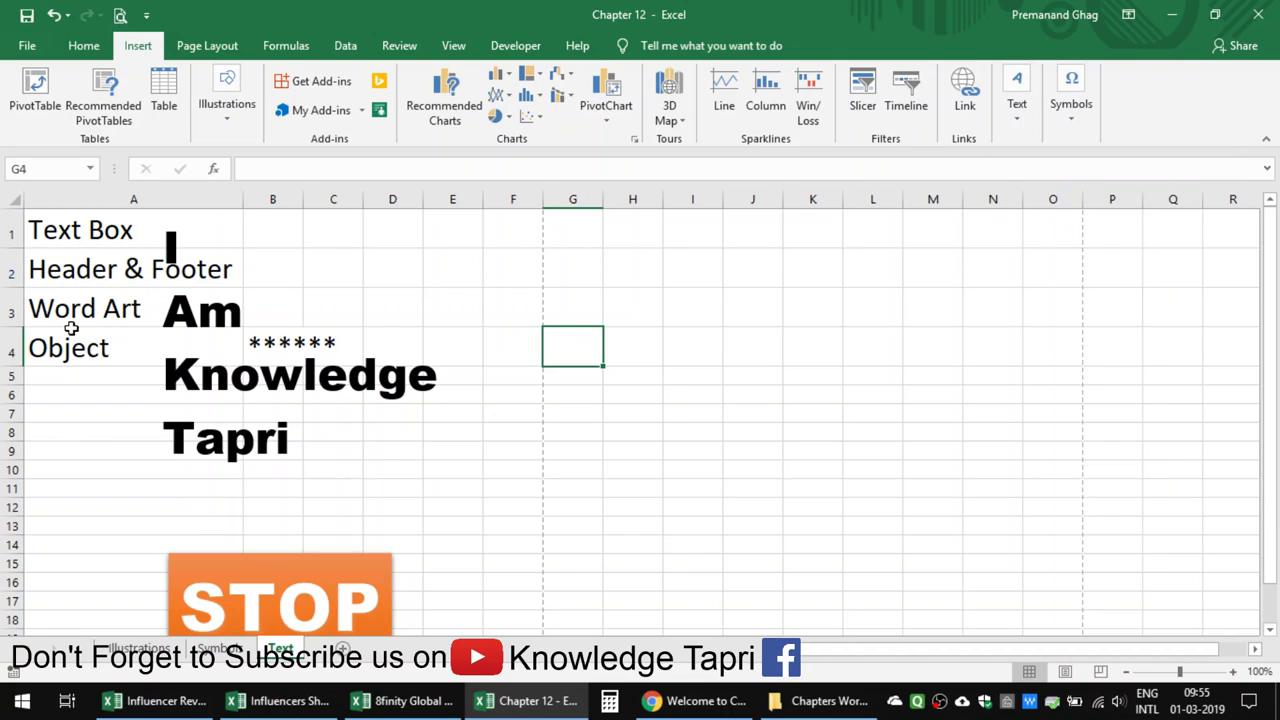
pyautogui.click(93, 492)
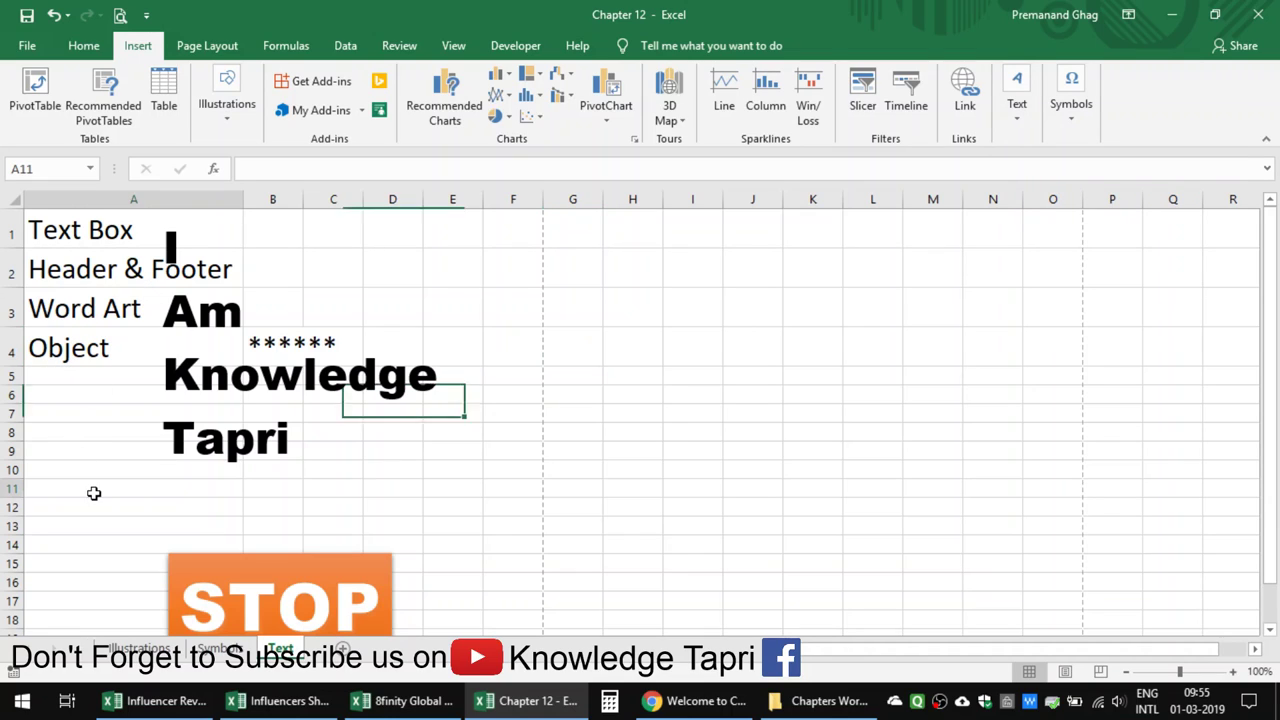